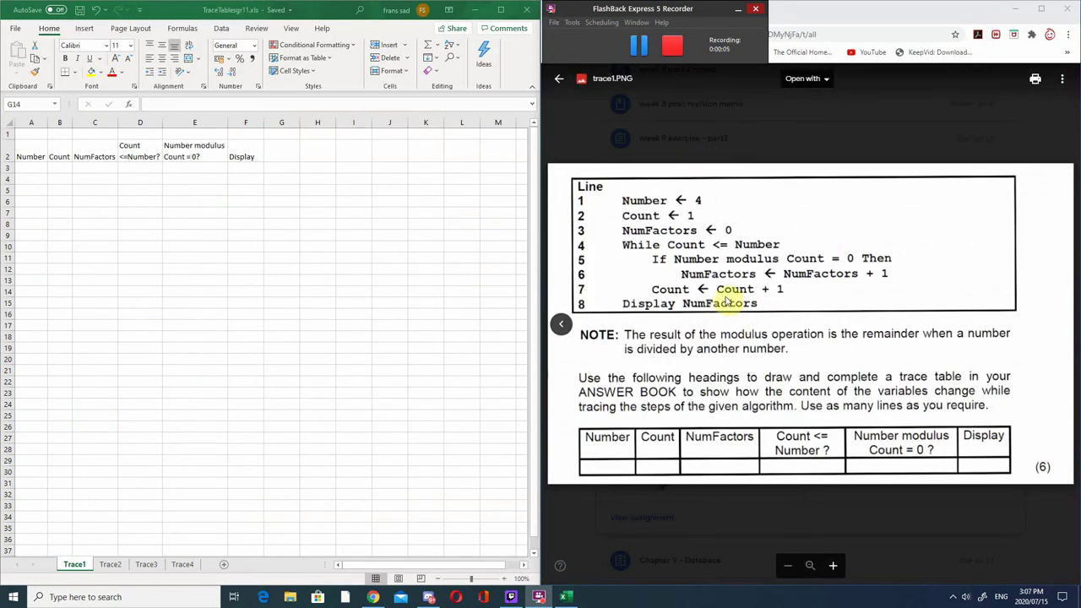
- Look through the attached trace exercises, including trace2.pdf and trace4.PNG, and return to trace1.PNG
{"action": "left_click", "coordinate": [560, 326]}
{"action": "left_click", "coordinate": [560, 326]}
{"action": "left_click", "coordinate": [560, 327]}
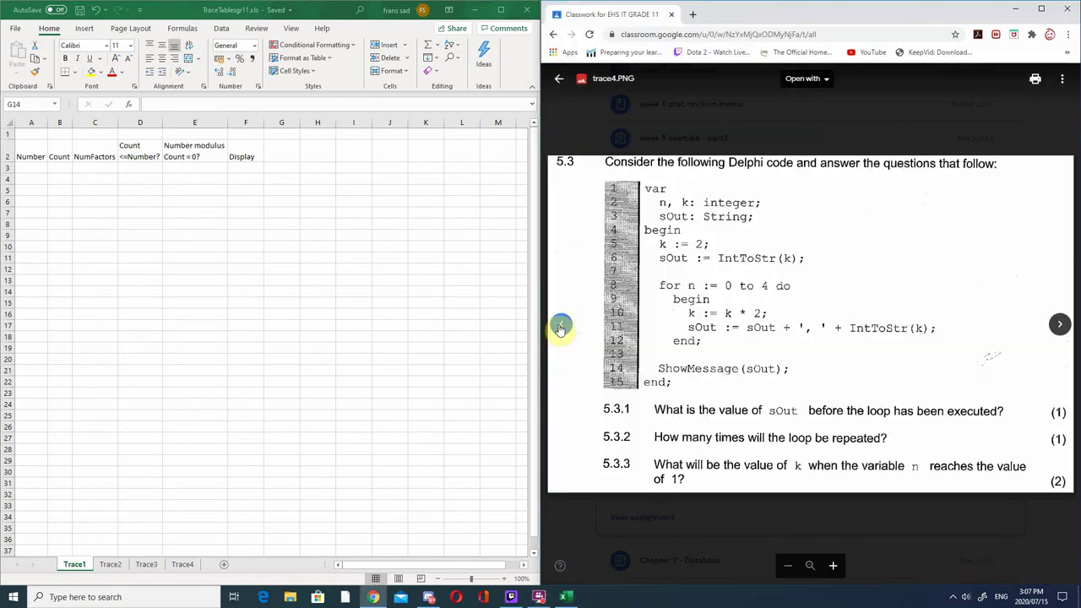
{"action": "left_click", "coordinate": [560, 326]}
{"action": "left_click", "coordinate": [560, 327]}
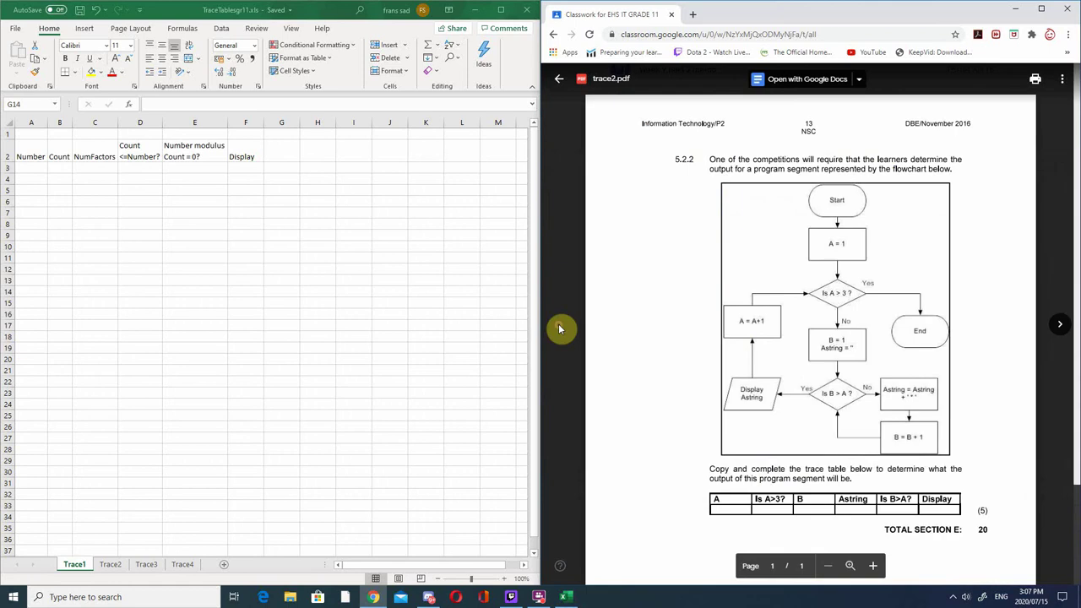
{"action": "left_click", "coordinate": [1060, 326]}
{"action": "left_click", "coordinate": [1060, 327]}
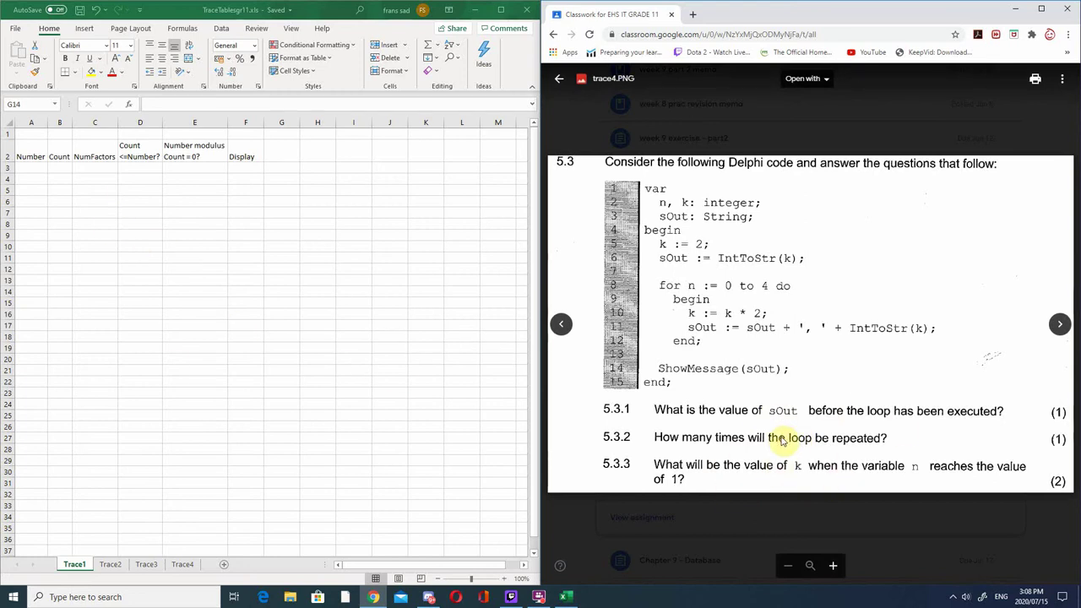
{"action": "left_click", "coordinate": [1060, 323]}
{"action": "left_click", "coordinate": [1060, 324]}
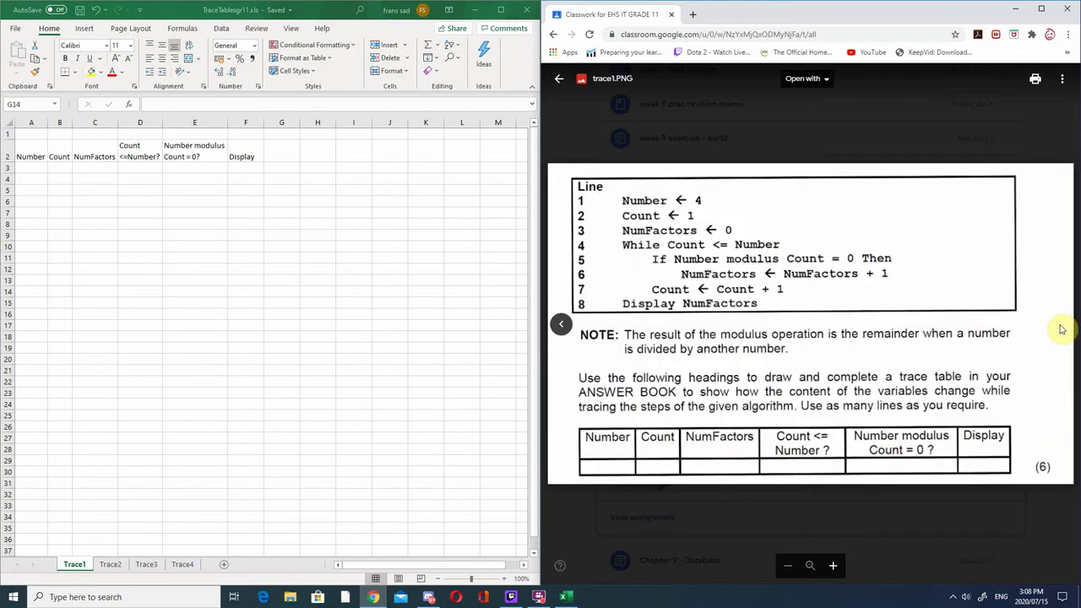
- Preview TraceTablesgr11.xls and examine the trace table headings on the workbook's Trace1 to Trace4 sheets
{"action": "left_click", "coordinate": [561, 323]}
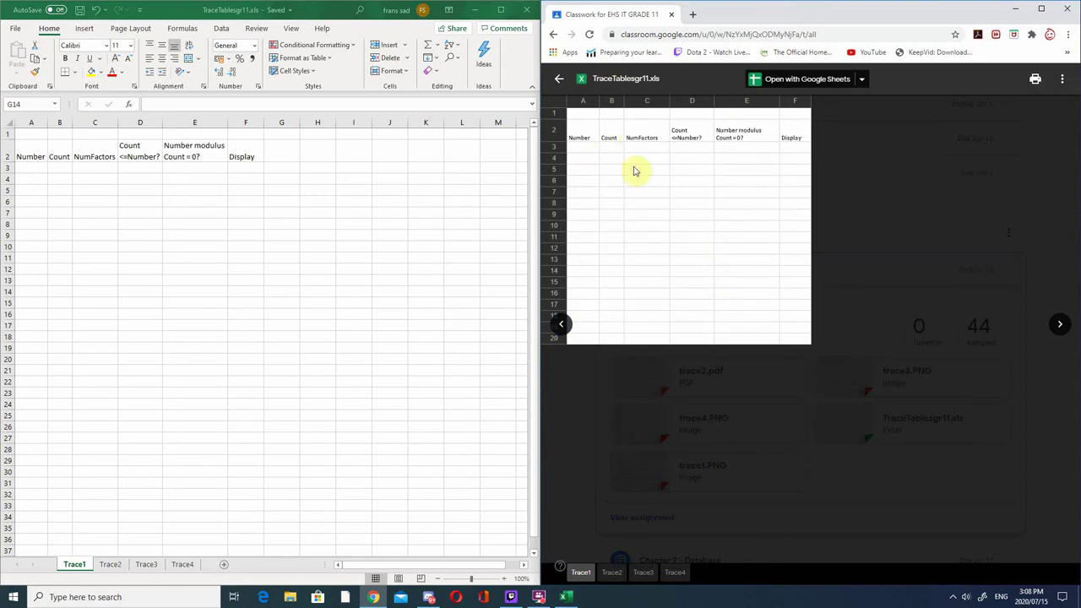
{"action": "left_click", "coordinate": [146, 564]}
{"action": "left_click", "coordinate": [183, 564]}
{"action": "left_click", "coordinate": [144, 564]}
{"action": "left_click", "coordinate": [111, 564]}
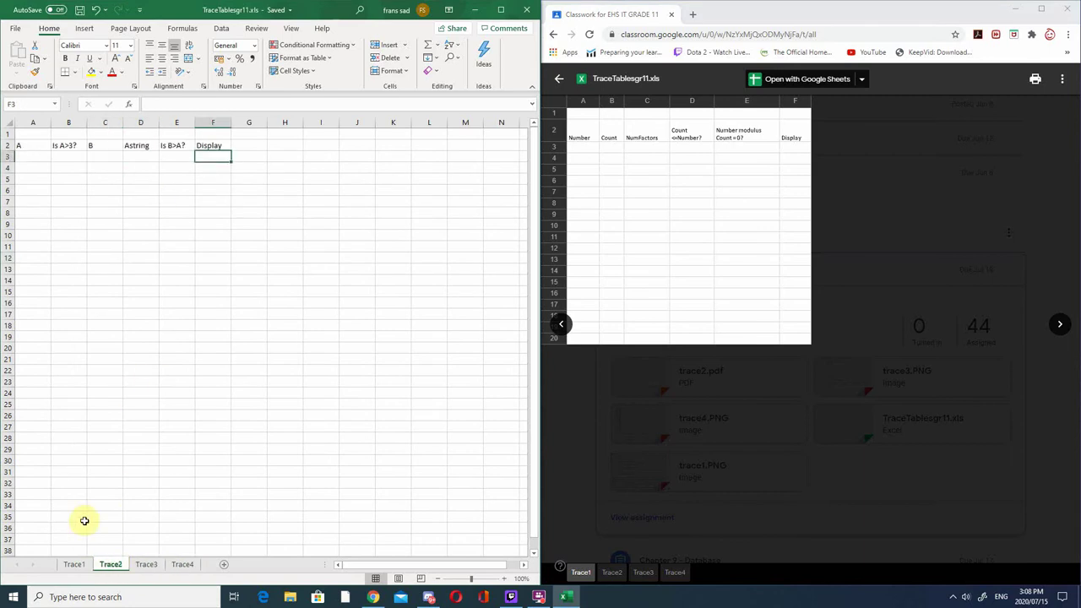
{"action": "left_click", "coordinate": [74, 564]}
{"action": "left_click", "coordinate": [147, 564]}
{"action": "left_click", "coordinate": [110, 564]}
{"action": "left_click", "coordinate": [183, 564]}
{"action": "left_click", "coordinate": [74, 565]}
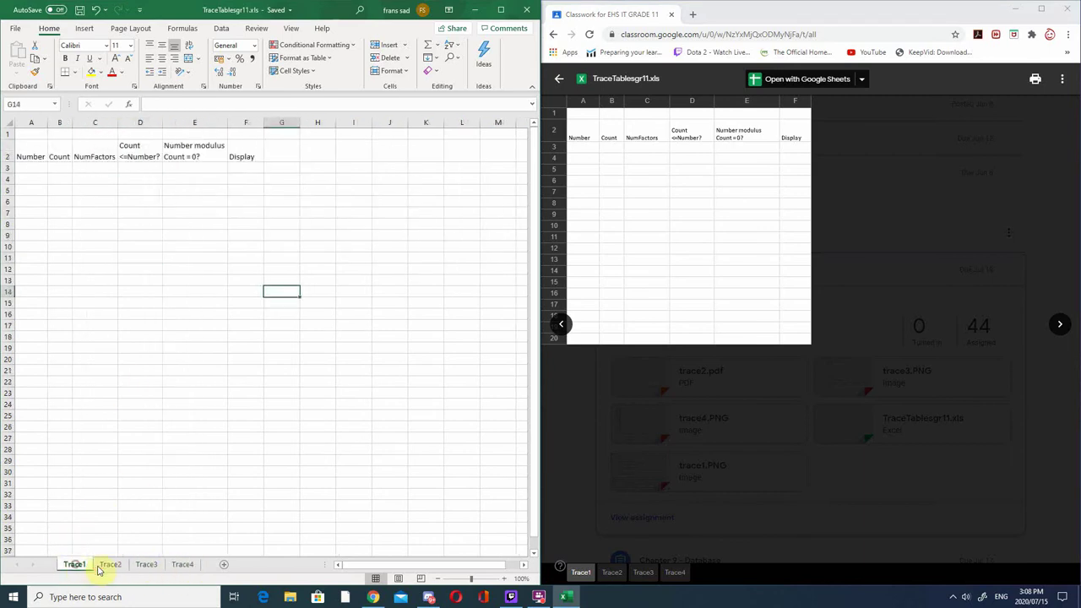
- Bring back trace1.PNG and enter 4 under Number and 1 under Count in row 3 of the Trace1 sheet
{"action": "left_click", "coordinate": [1059, 324]}
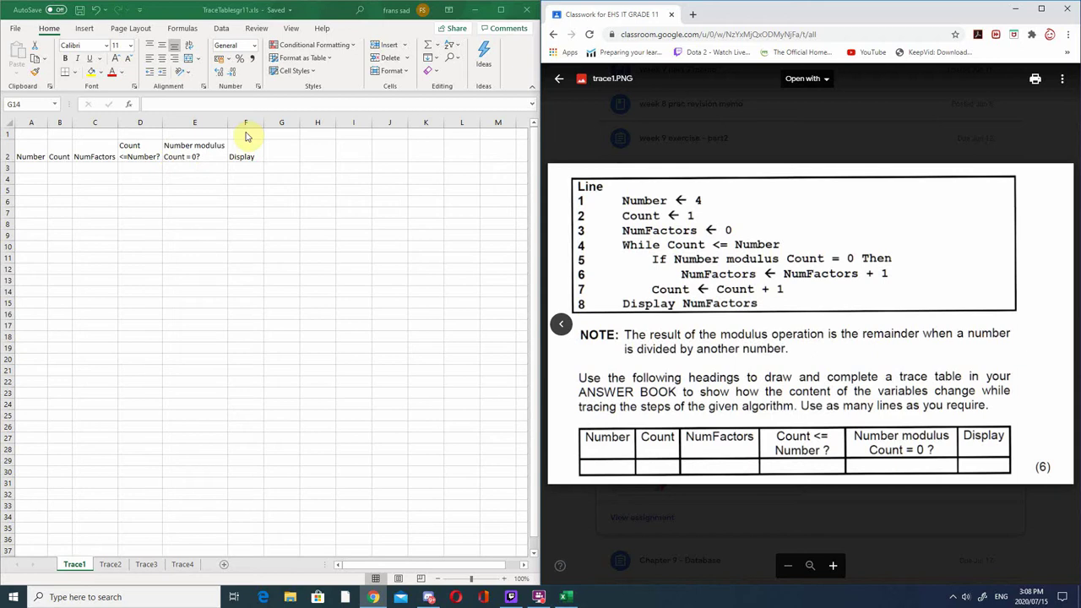
{"action": "left_click", "coordinate": [30, 167]}
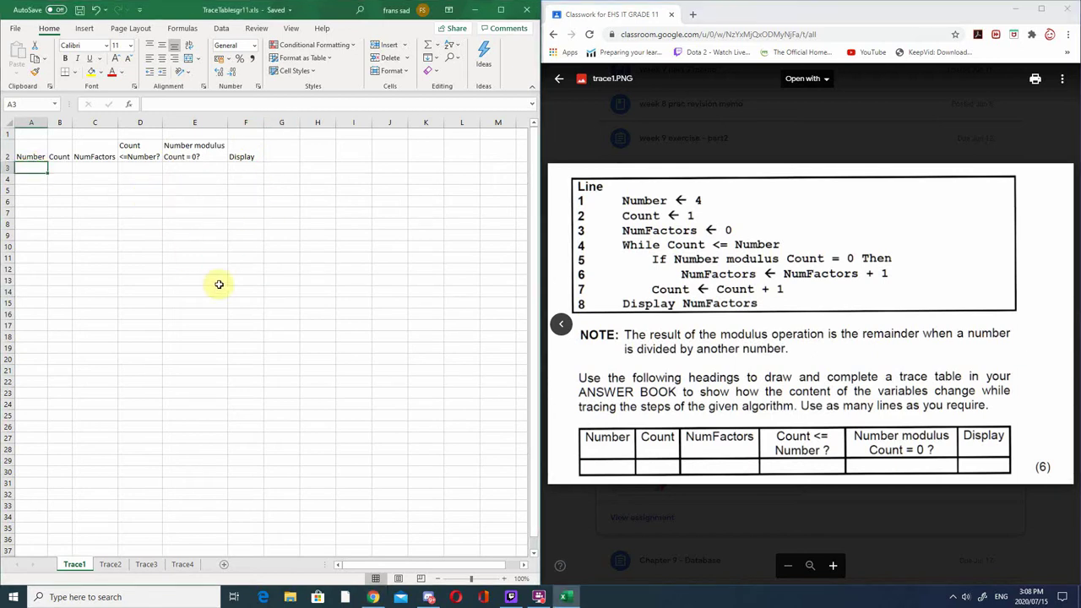
{"action": "left_click", "coordinate": [429, 597]}
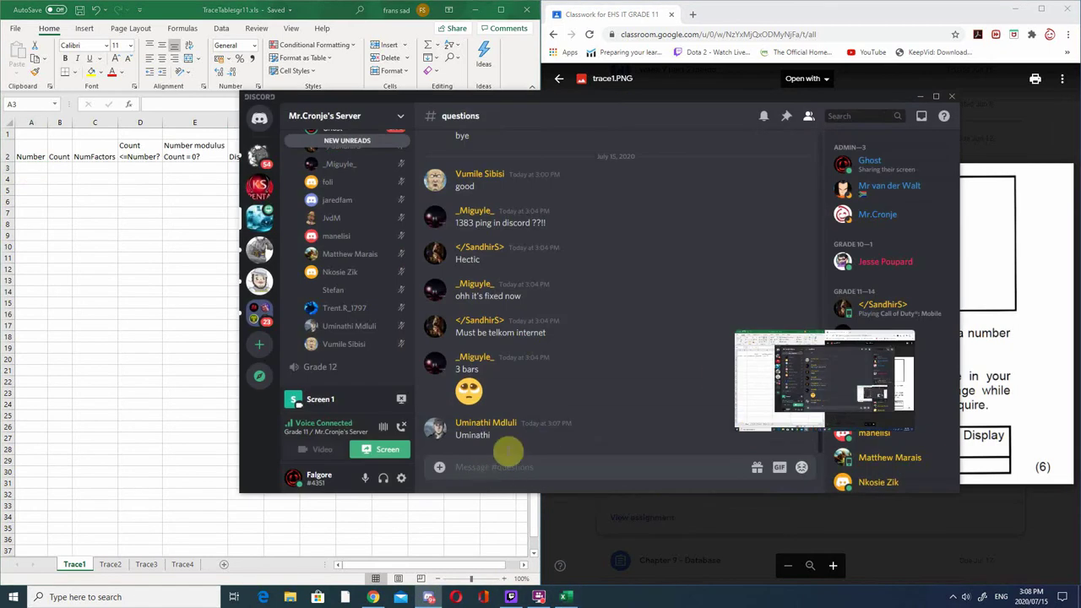
{"action": "left_click", "coordinate": [919, 97]}
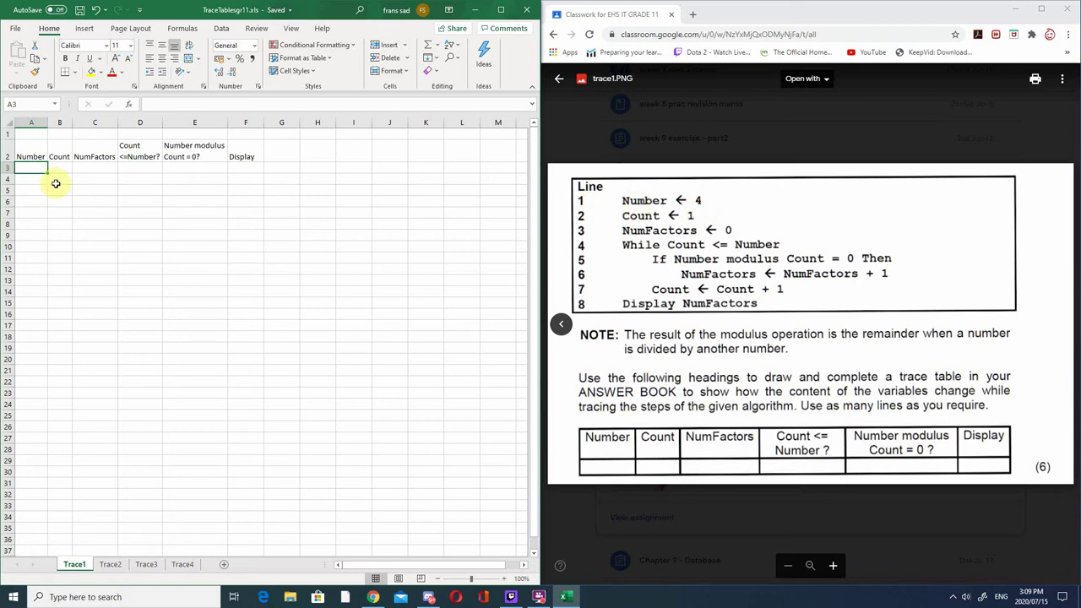
{"action": "type", "text": "4"}
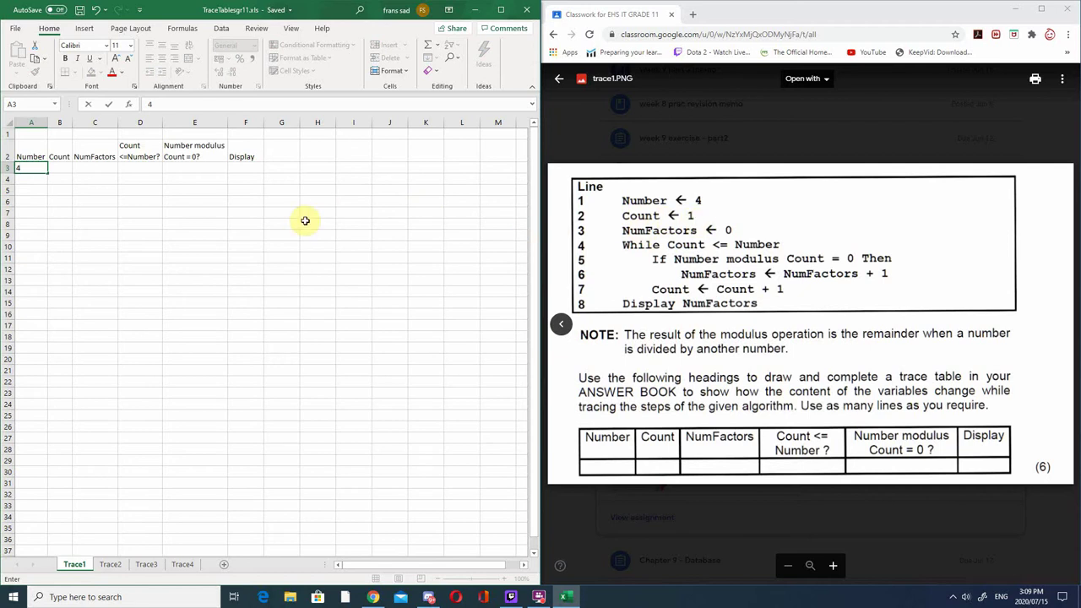
{"action": "key", "text": "Tab"}
{"action": "type", "text": "1"}
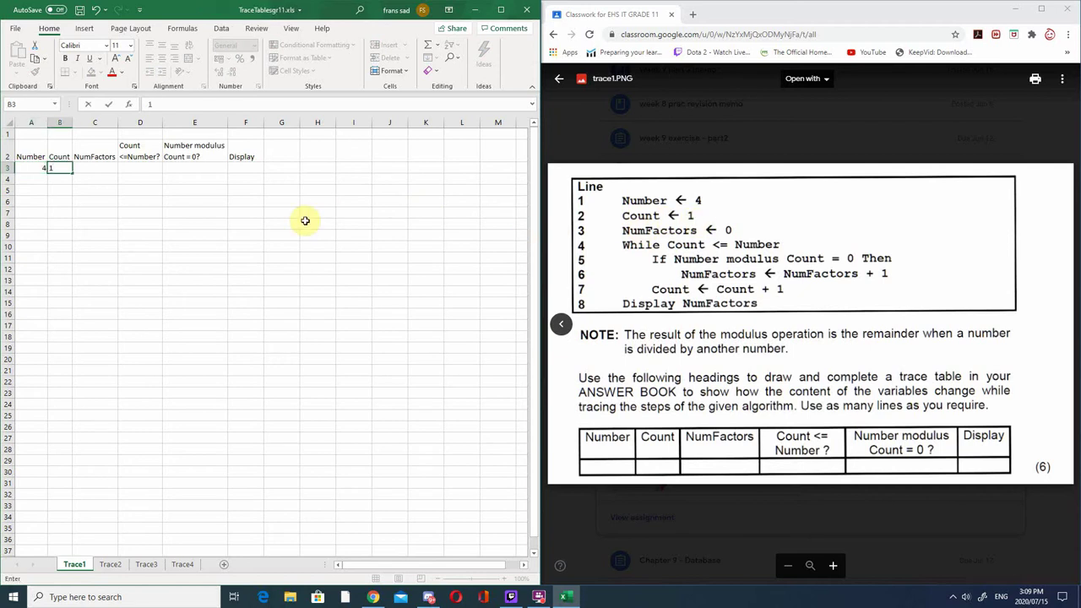
{"action": "left_click", "coordinate": [204, 186]}
- Centre the contents of columns A to F both vertically and horizontally
{"action": "left_click_drag", "start_coordinate": [30, 123], "coordinate": [242, 123]}
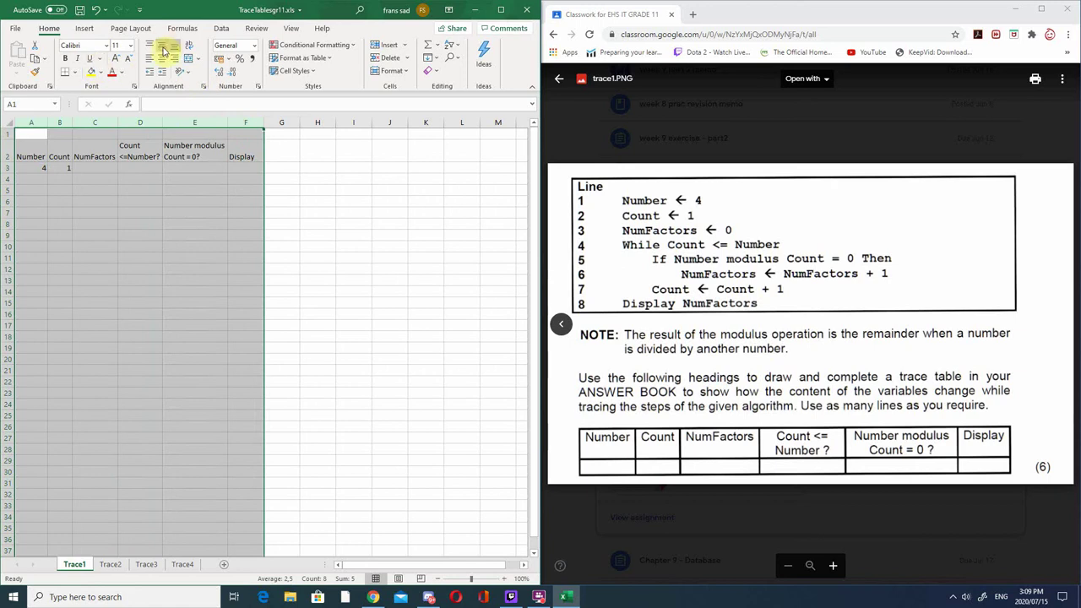
{"action": "left_click", "coordinate": [164, 49]}
{"action": "left_click", "coordinate": [162, 59]}
{"action": "left_click", "coordinate": [176, 282]}
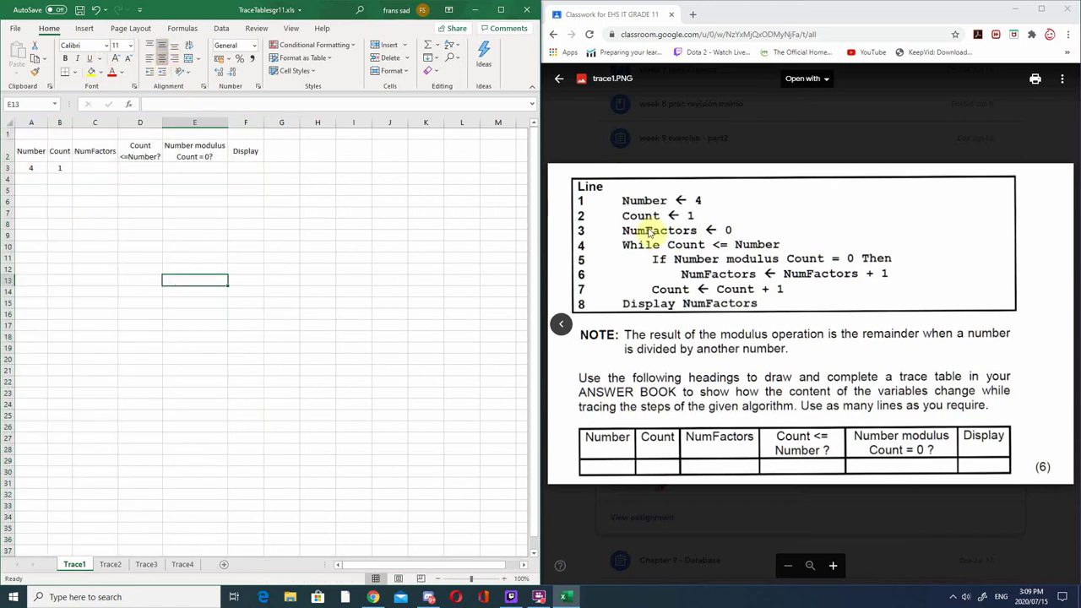
- Complete row 3 with 0 for NumFactors, true for Count <=Number? and true for Number modulus Count = 0?
{"action": "left_click", "coordinate": [98, 172]}
{"action": "type", "text": "0"}
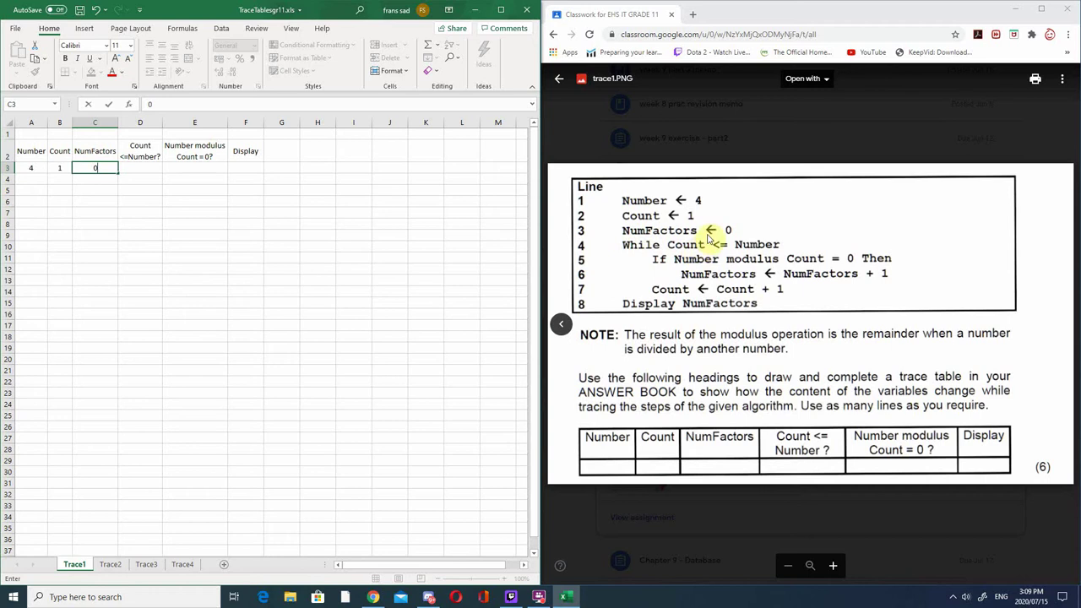
{"action": "left_click", "coordinate": [165, 173]}
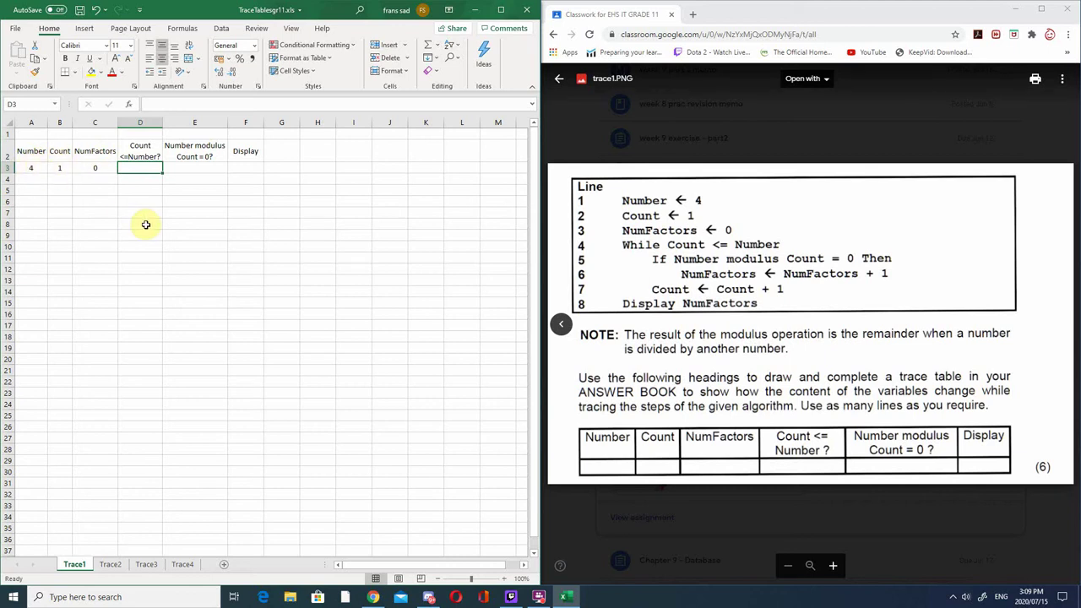
{"action": "type", "text": "rue"}
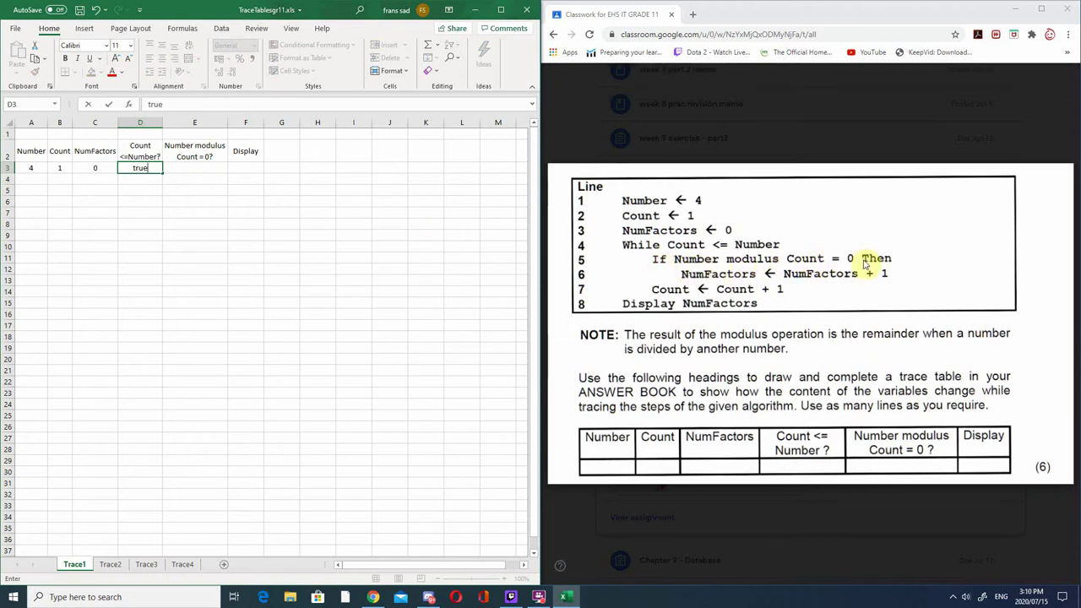
{"action": "left_click", "coordinate": [181, 168]}
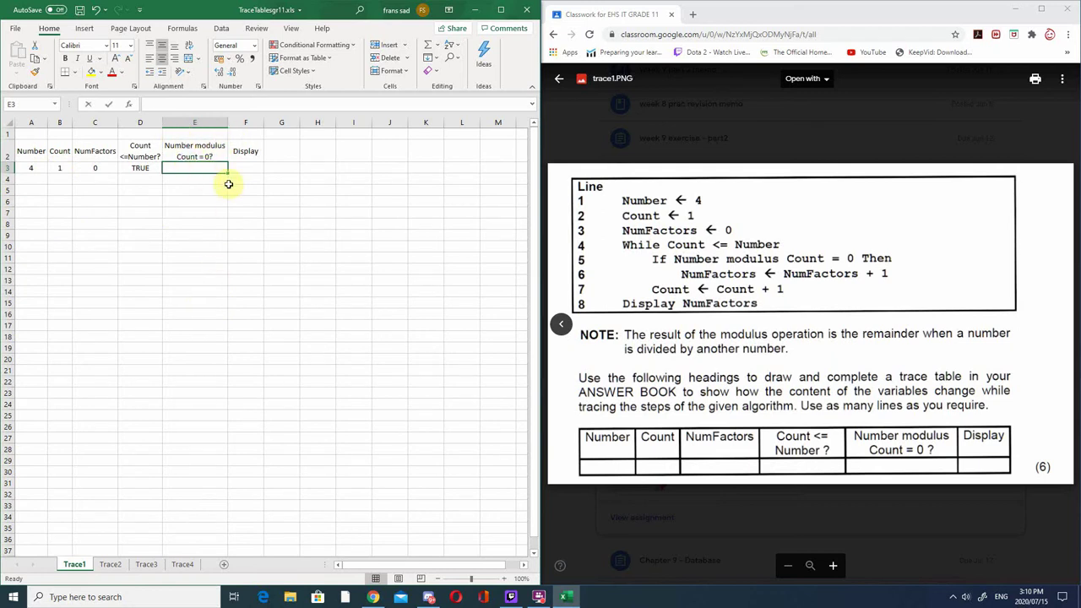
{"action": "type", "text": "true"}
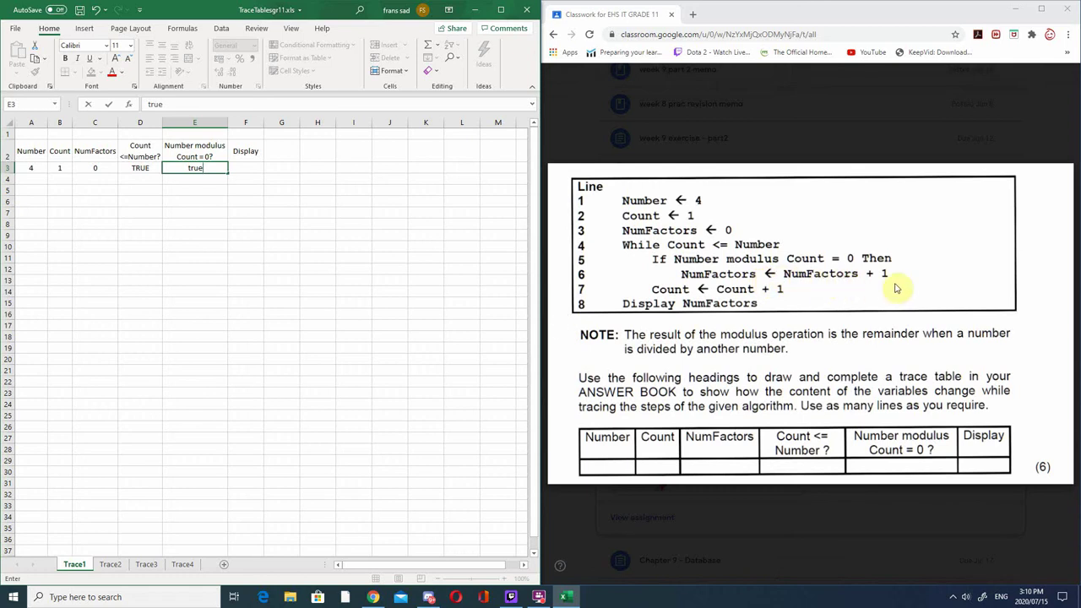
- Enter the incremented values in row 4: 1 under NumFactors and 2 under Count
{"action": "left_click", "coordinate": [95, 179]}
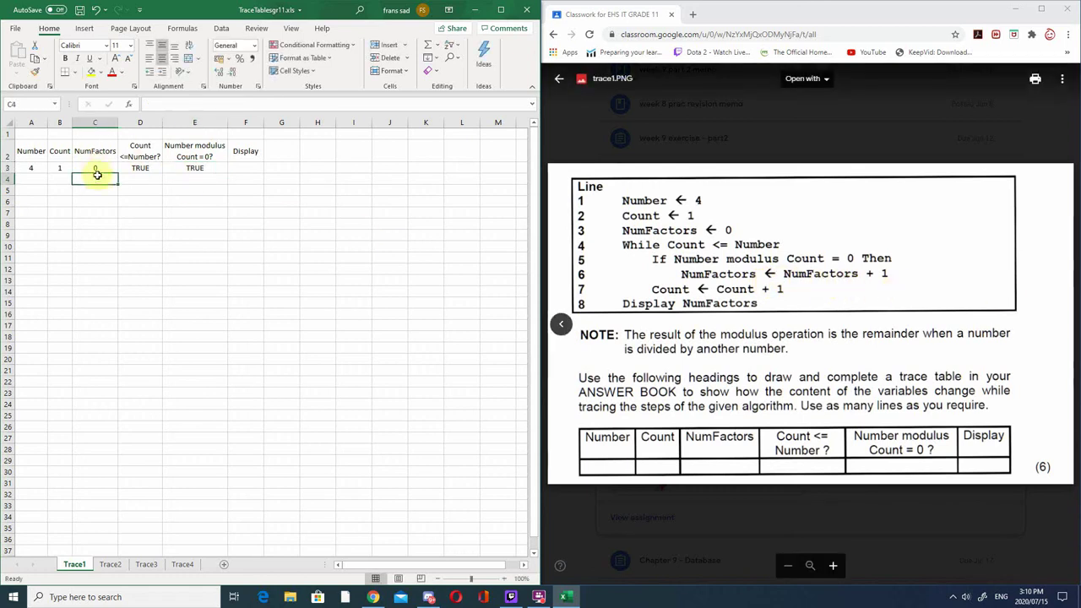
{"action": "type", "text": "1"}
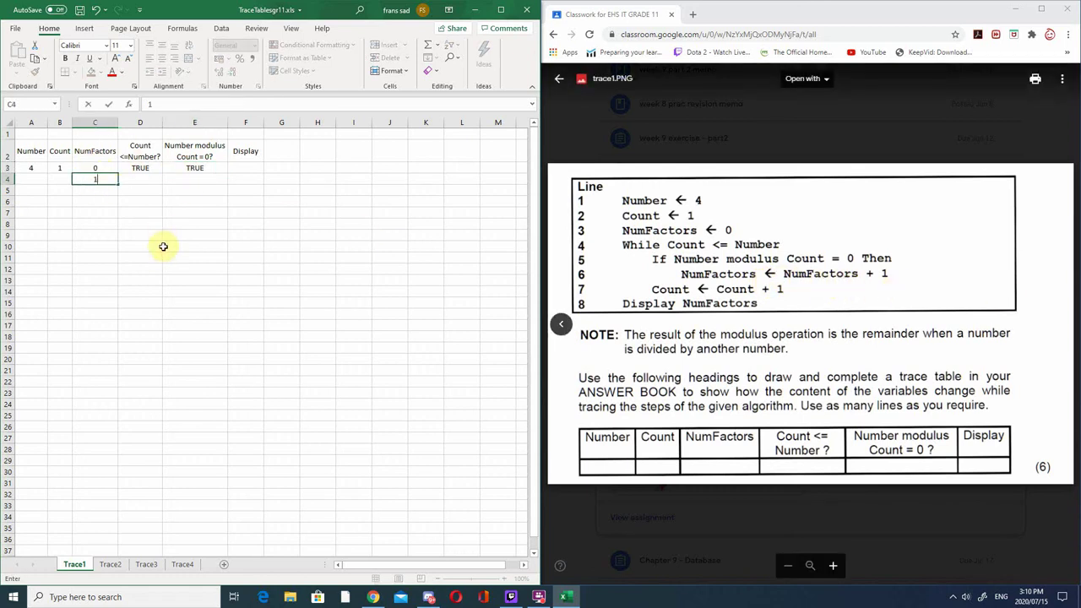
{"action": "left_click", "coordinate": [113, 211]}
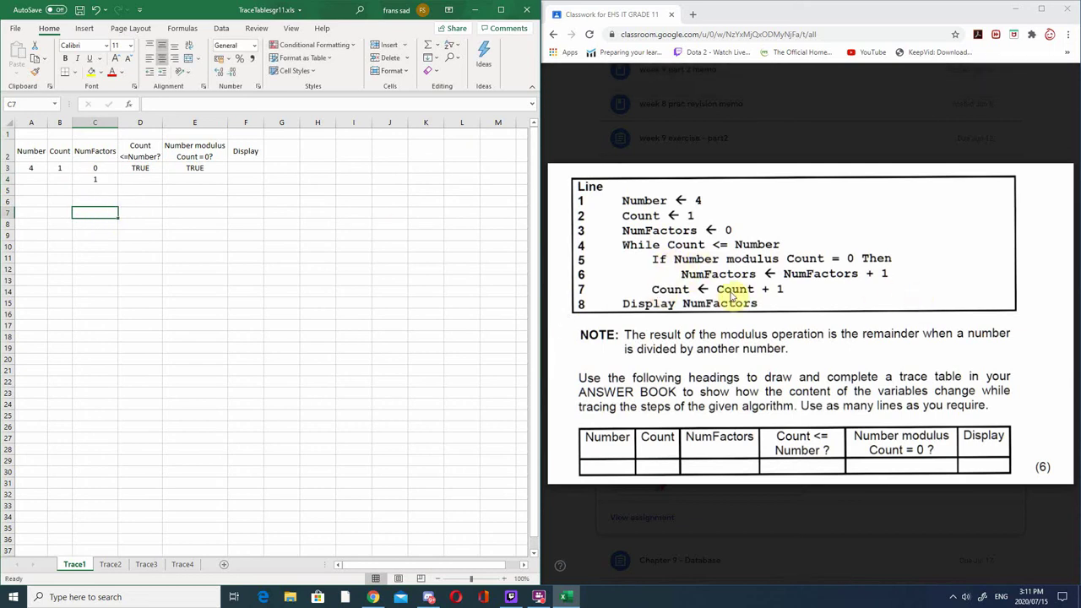
{"action": "left_click", "coordinate": [68, 178]}
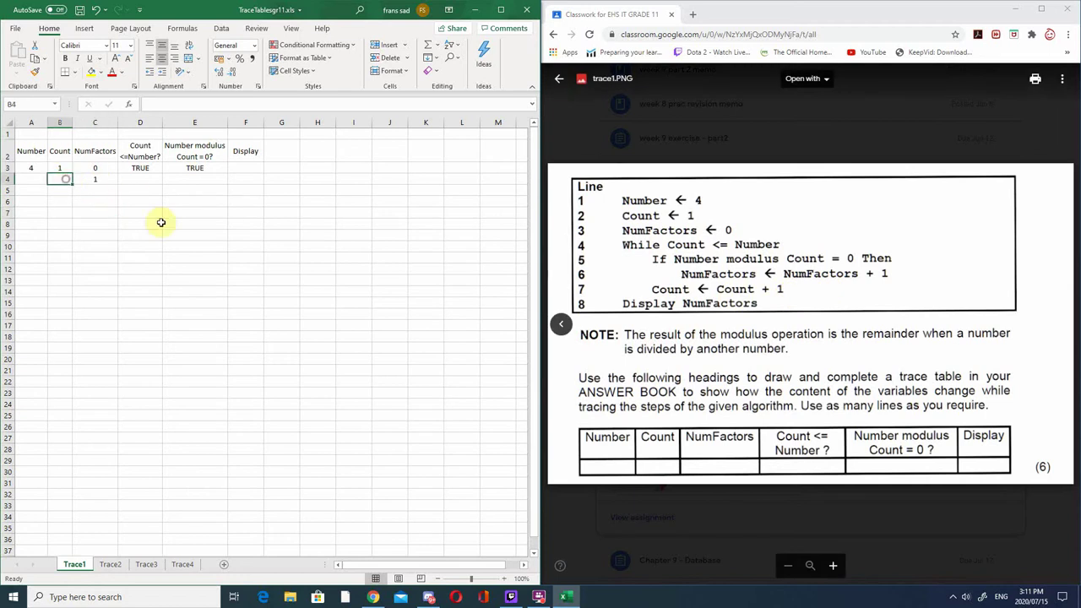
{"action": "type", "text": "2"}
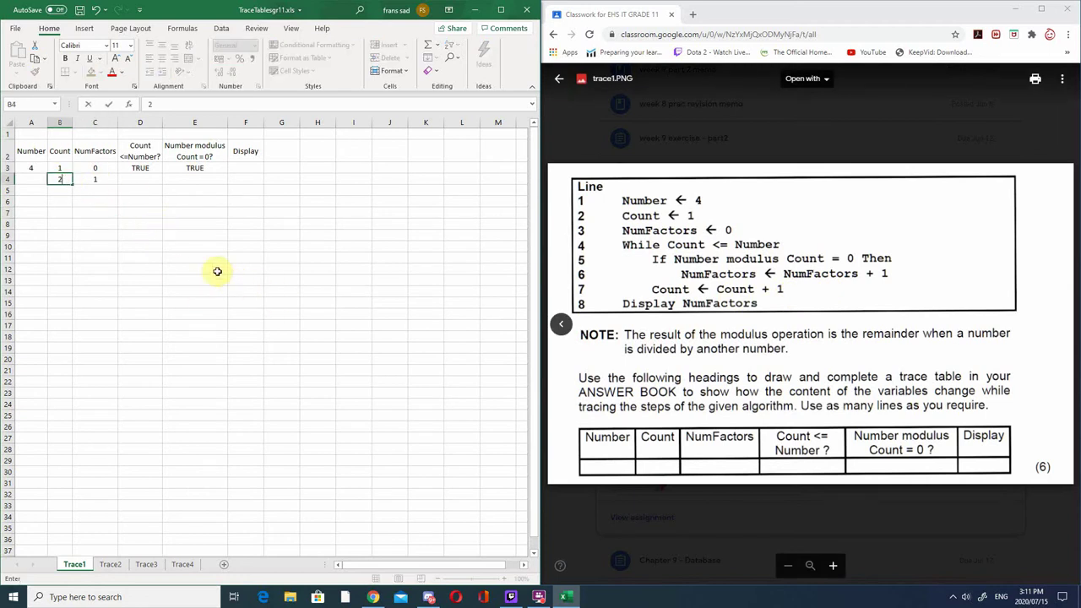
{"action": "left_click", "coordinate": [74, 214]}
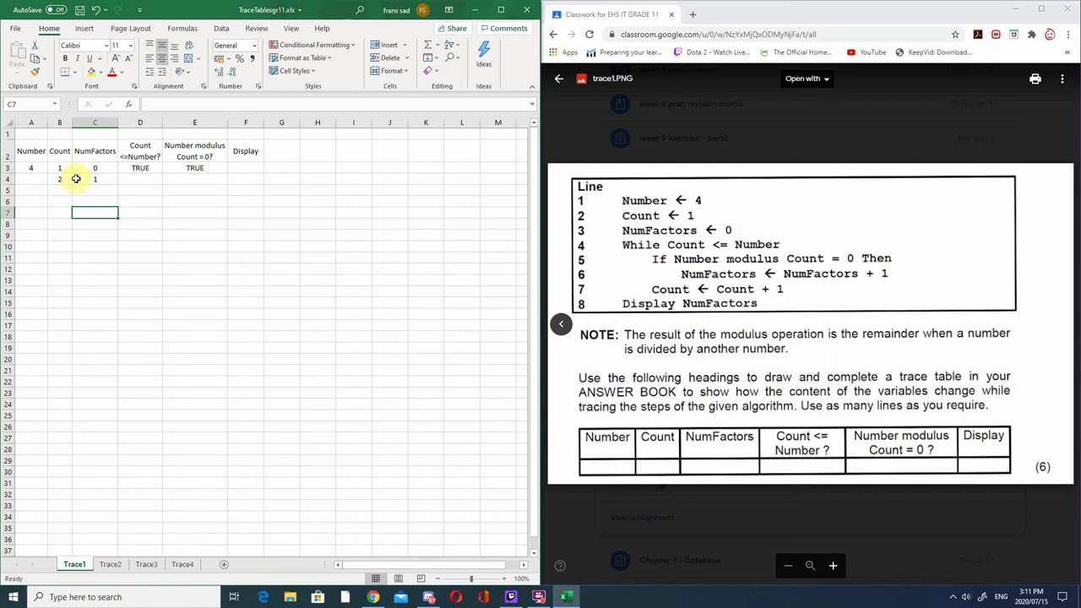
- Enter true in row 4 for both Count <=Number? and Number modulus Count = 0?
{"action": "left_click", "coordinate": [149, 180]}
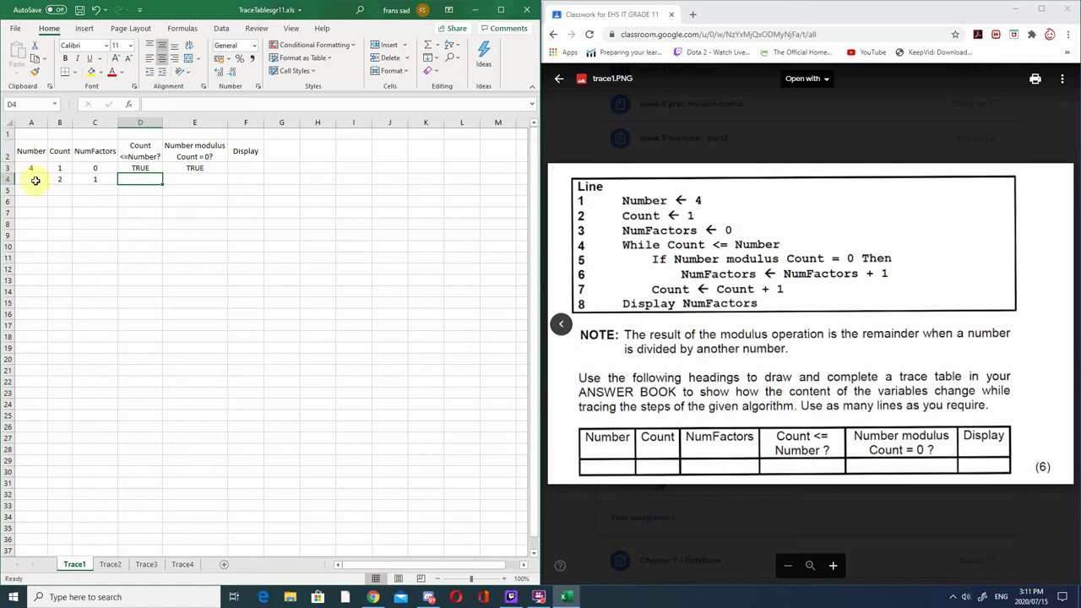
{"action": "type", "text": "TRUE"}
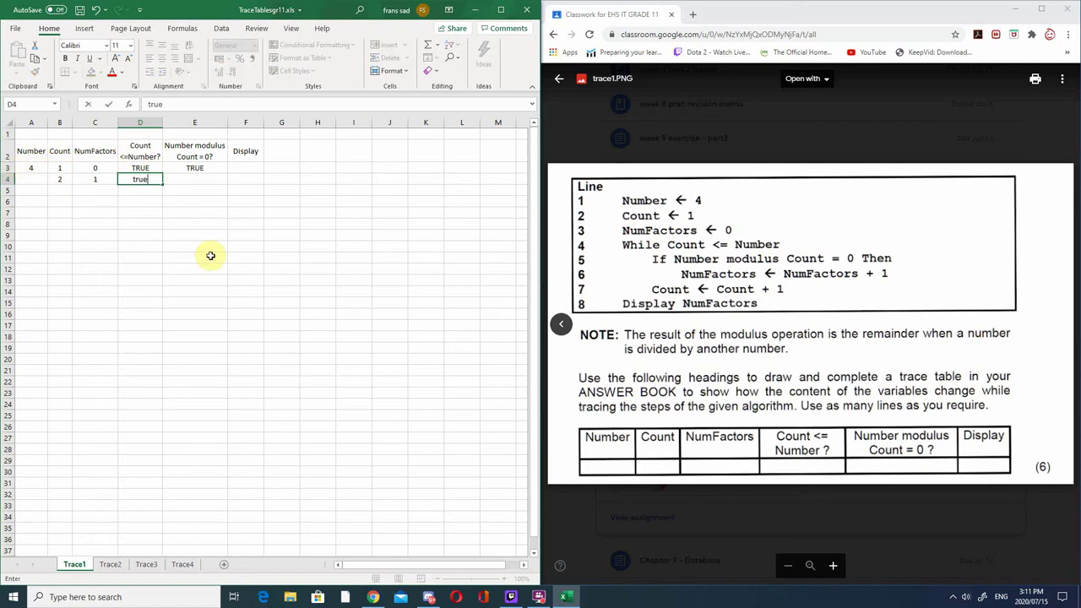
{"action": "left_click", "coordinate": [197, 212]}
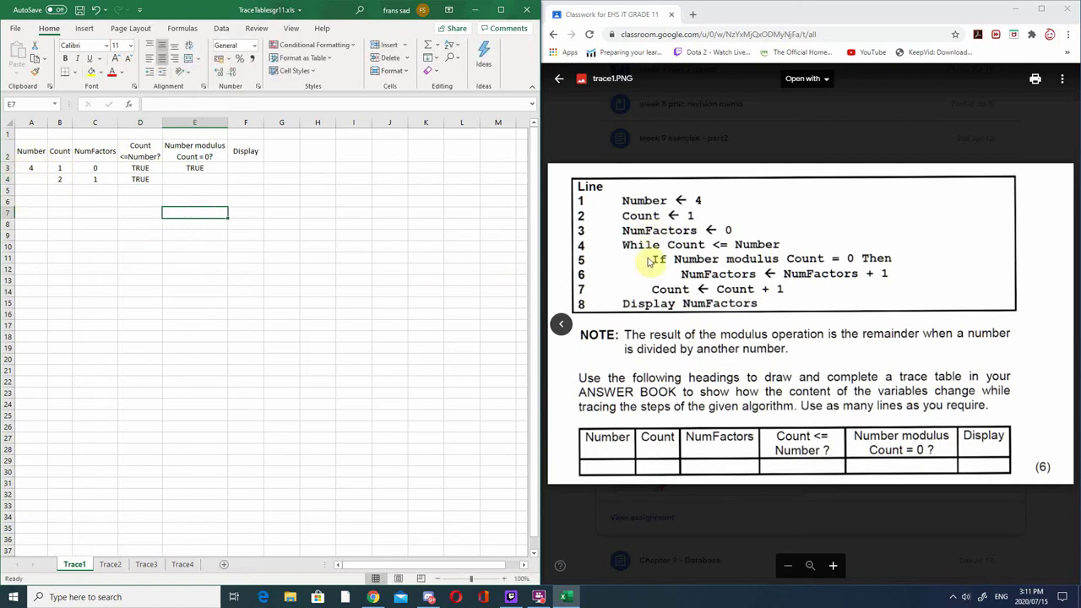
{"action": "left_click", "coordinate": [209, 177]}
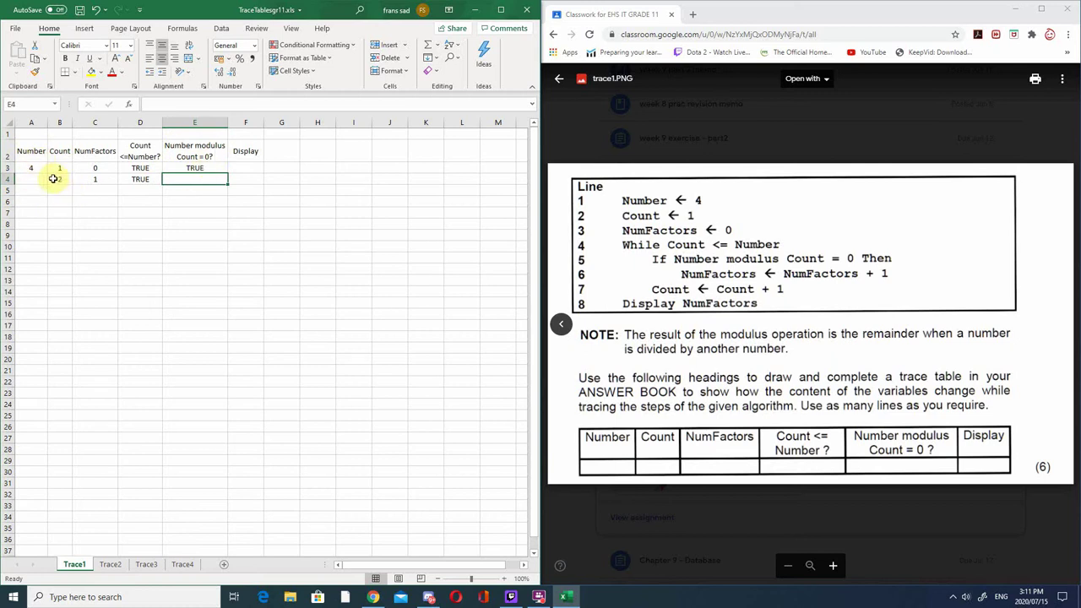
{"action": "type", "text": "true"}
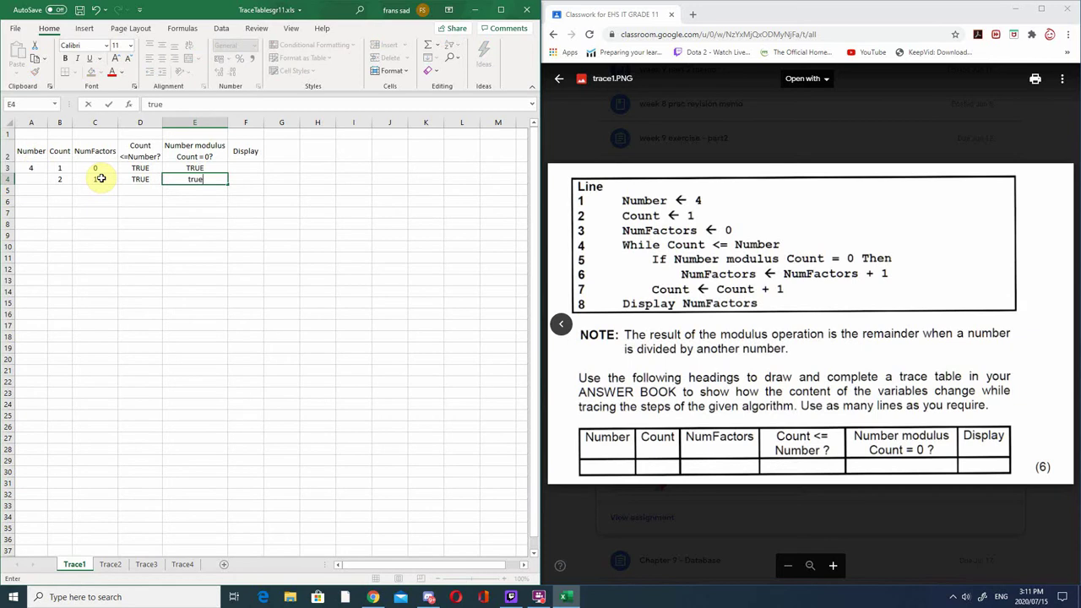
{"action": "left_click", "coordinate": [242, 189]}
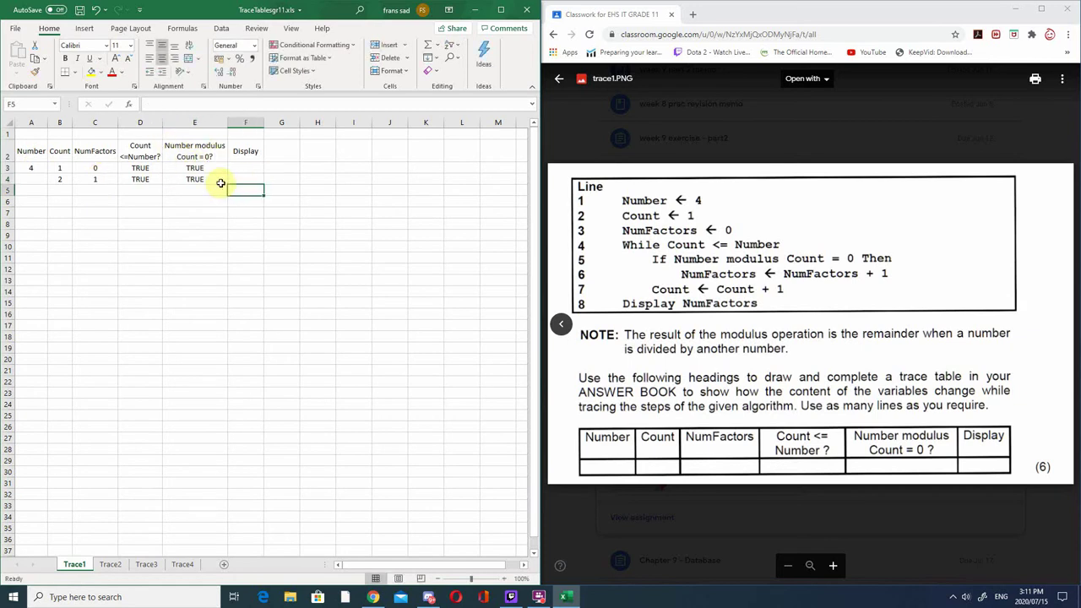
{"action": "left_click", "coordinate": [213, 177]}
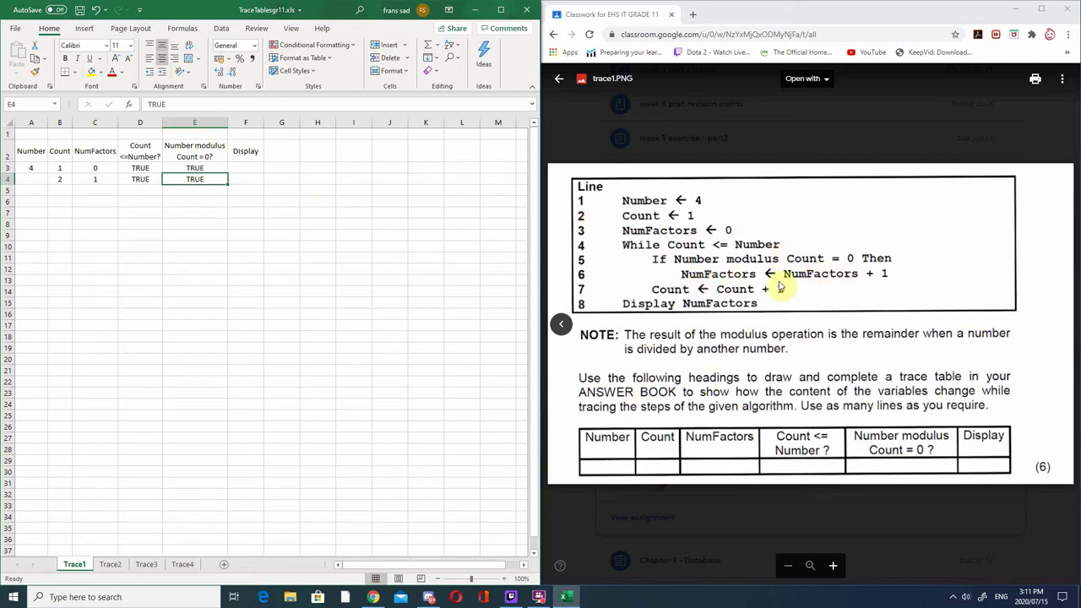
- Enter the incremented values in row 5: 2 under NumFactors and 3 under Count
{"action": "left_click", "coordinate": [100, 179]}
{"action": "left_click", "coordinate": [106, 190]}
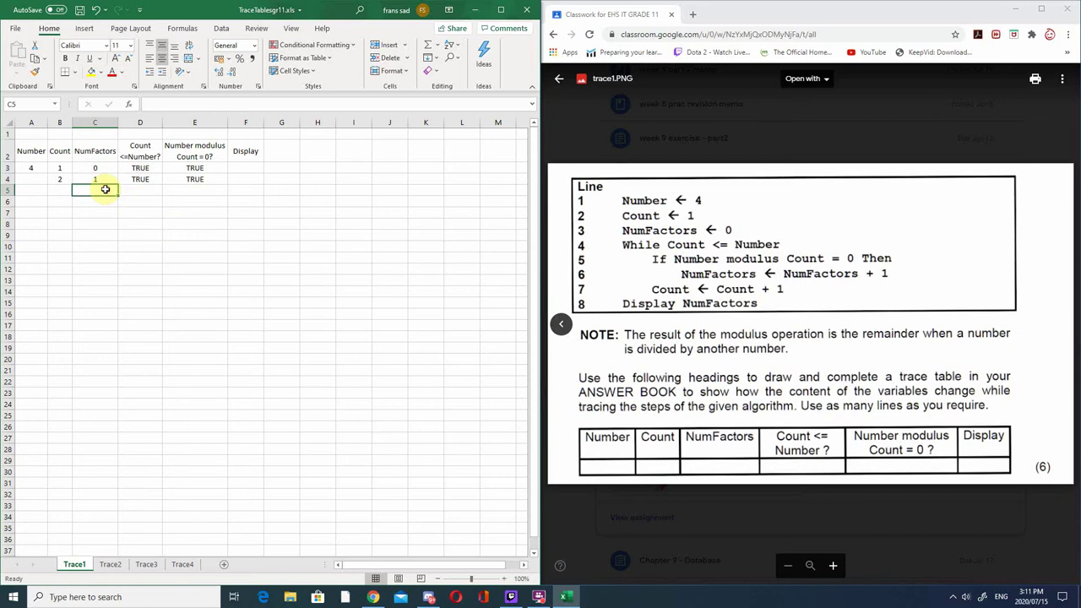
{"action": "type", "text": "2"}
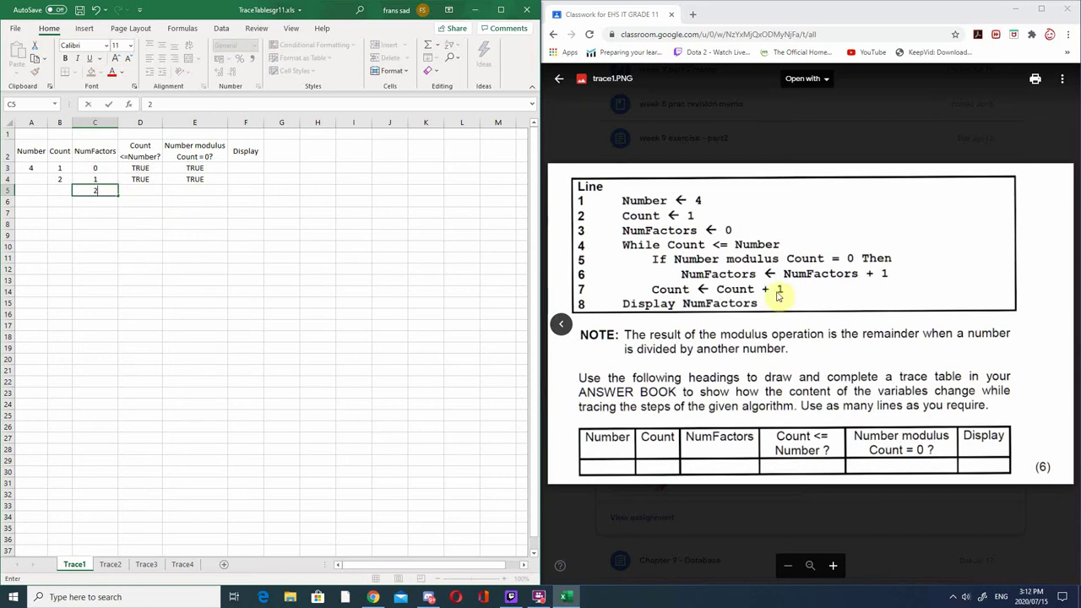
{"action": "left_click", "coordinate": [55, 194]}
{"action": "type", "text": "3"}
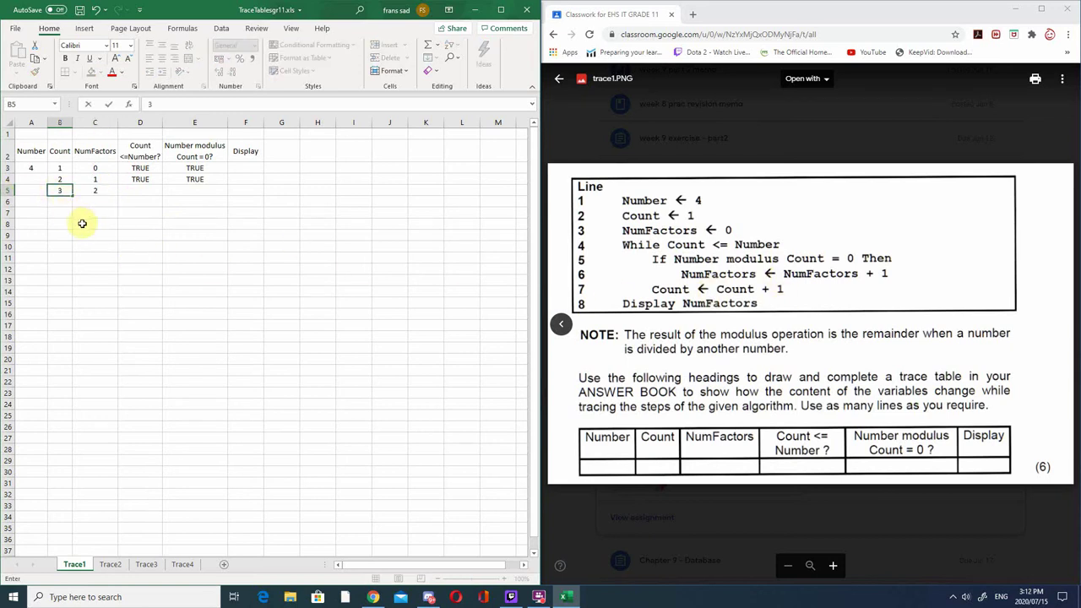
- Enter true for Count <=Number? and false for Number modulus Count = 0? in row 5
{"action": "left_click", "coordinate": [145, 190]}
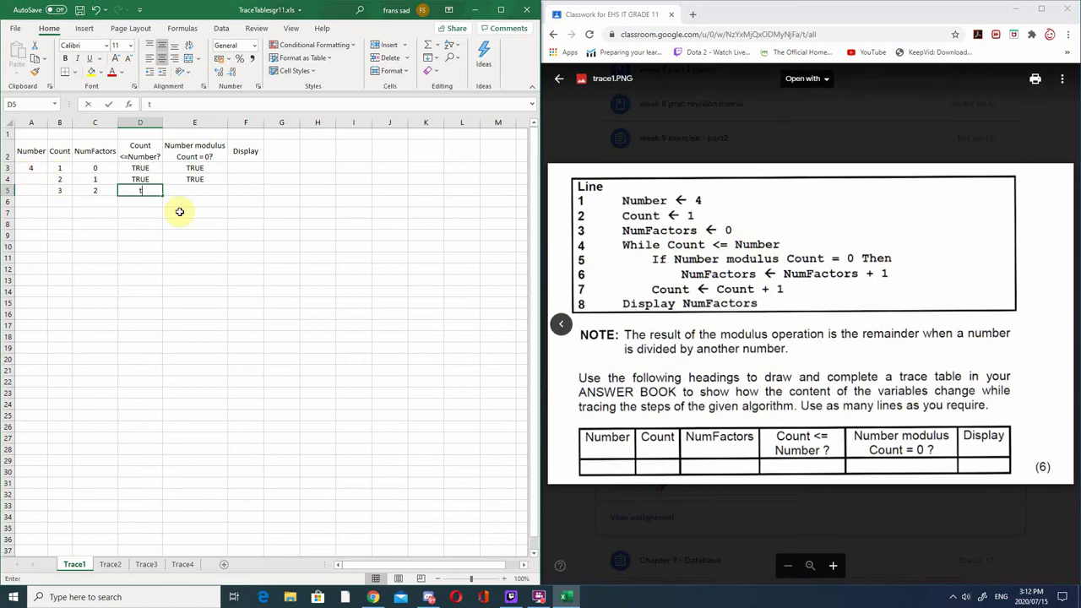
{"action": "type", "text": "true"}
{"action": "left_click", "coordinate": [207, 211]}
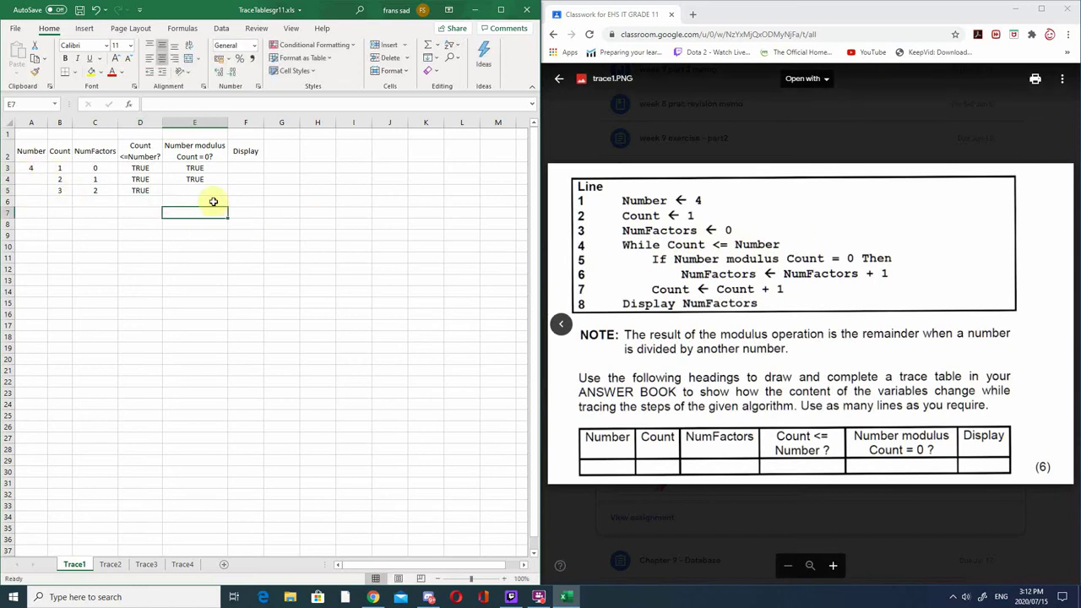
{"action": "left_click", "coordinate": [201, 190]}
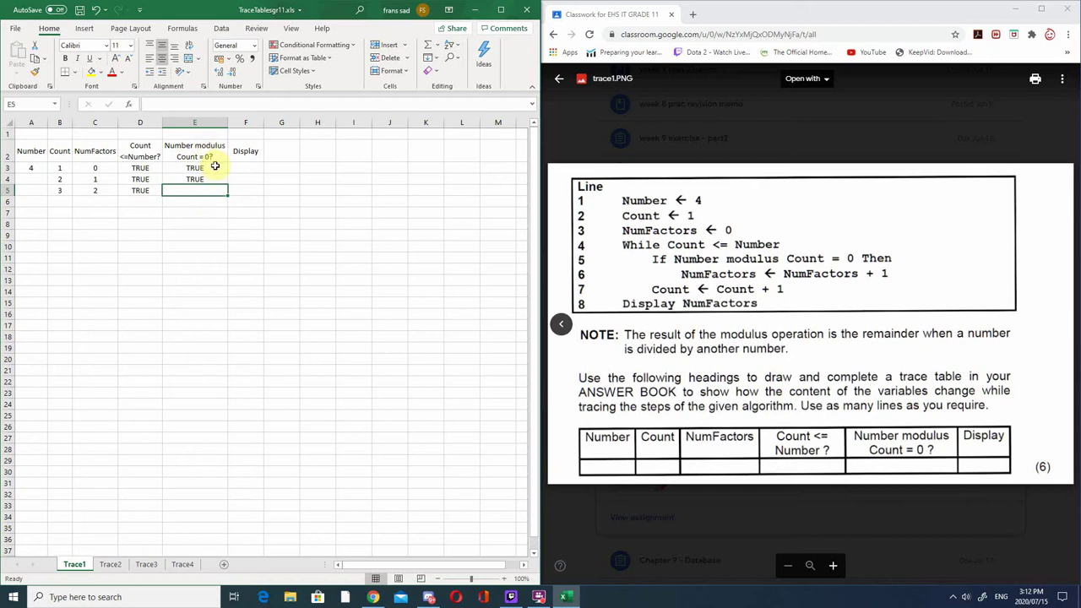
{"action": "type", "text": "false"}
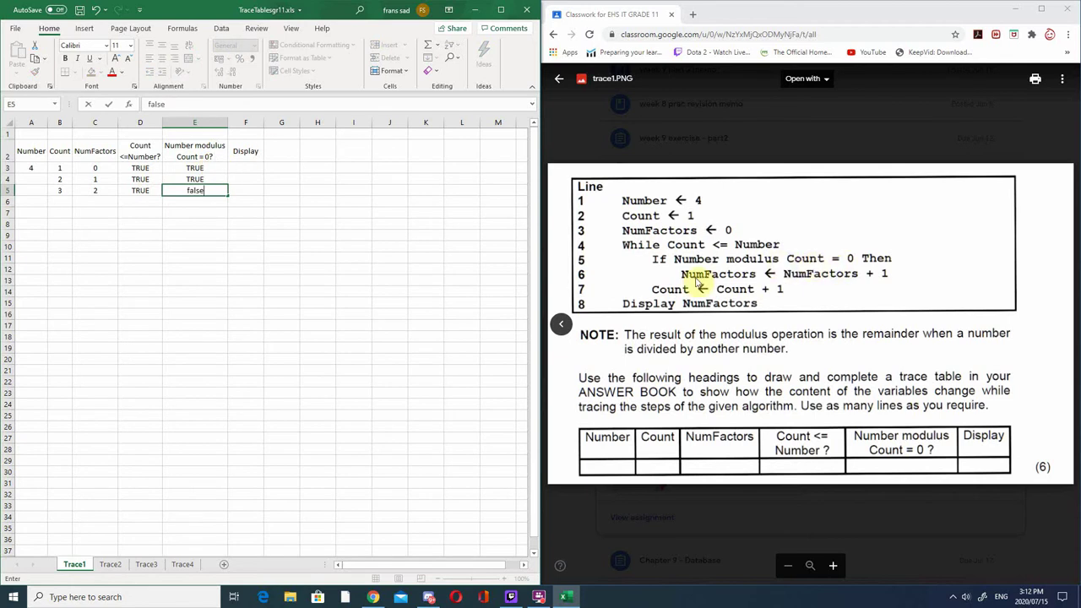
- Fill row 6 with 4 under Count and true for both Count <=Number? and Number modulus Count = 0?
{"action": "left_click", "coordinate": [100, 198]}
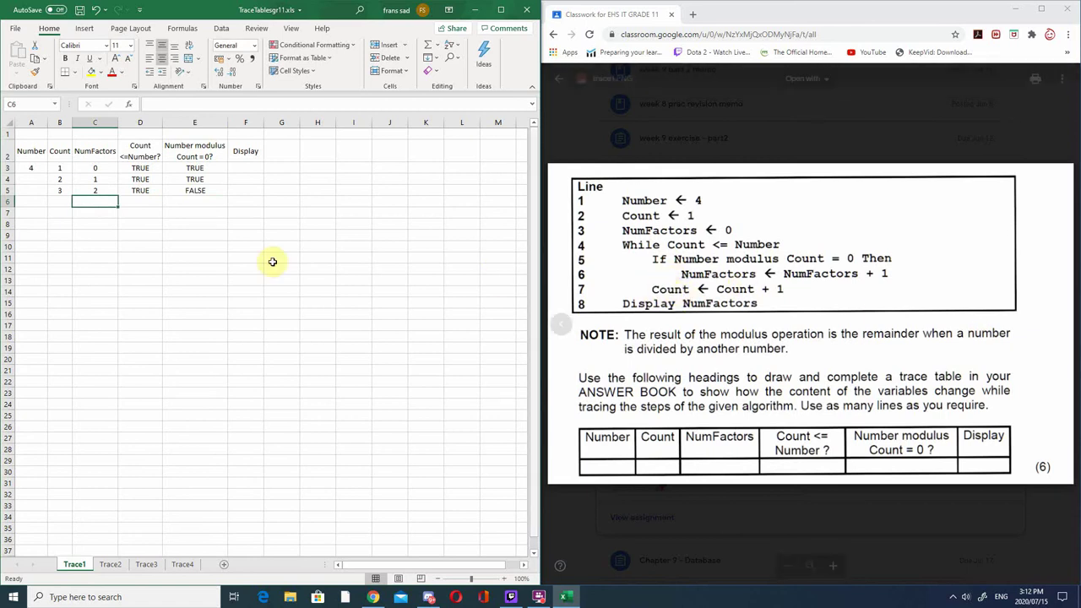
{"action": "left_click", "coordinate": [59, 201]}
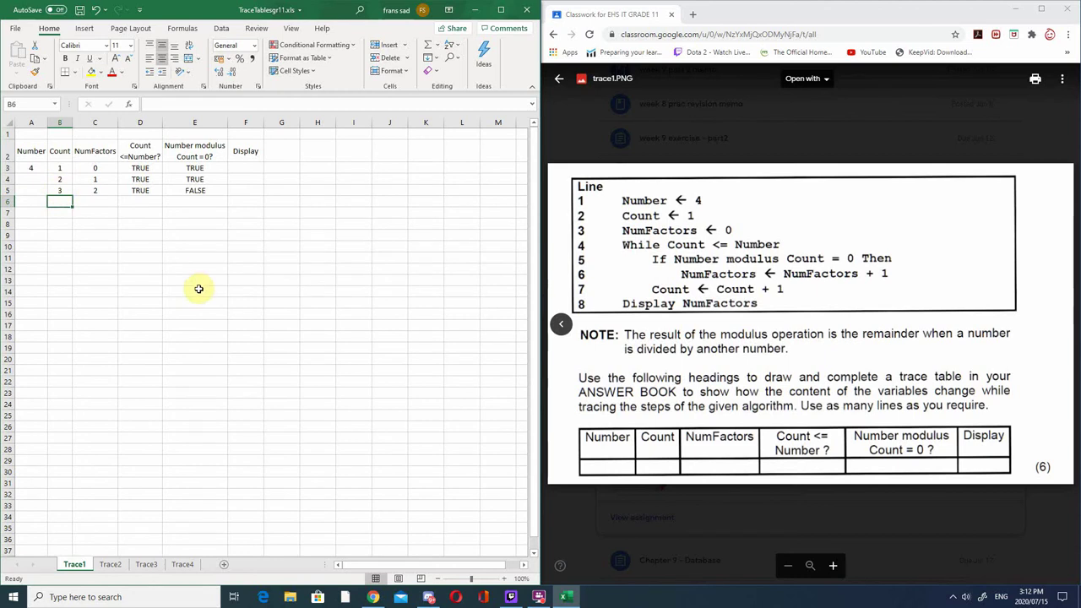
{"action": "type", "text": "4"}
{"action": "left_click", "coordinate": [140, 201]}
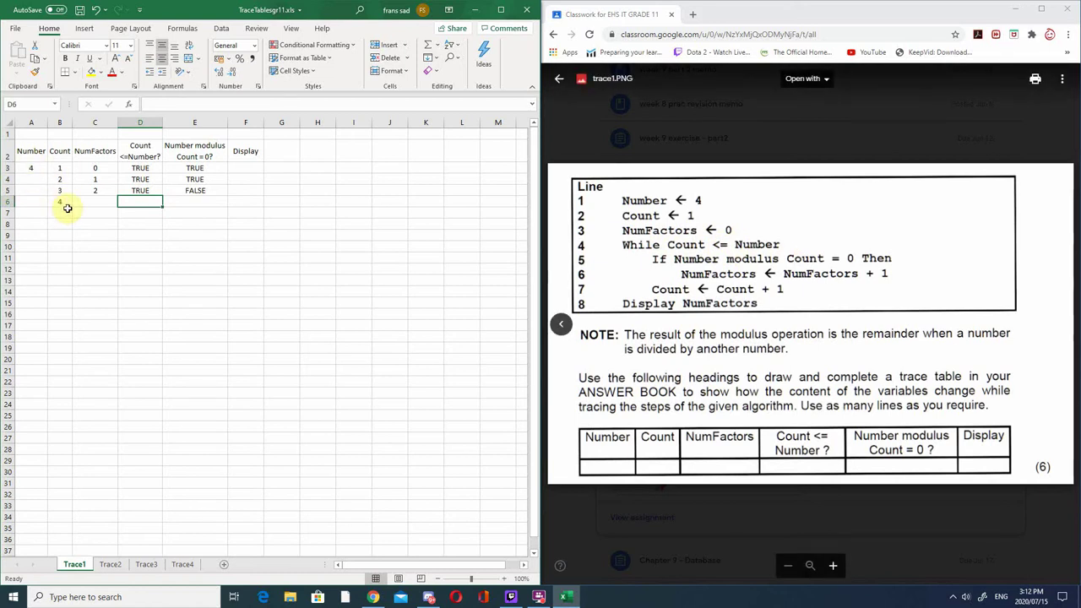
{"action": "type", "text": "true"}
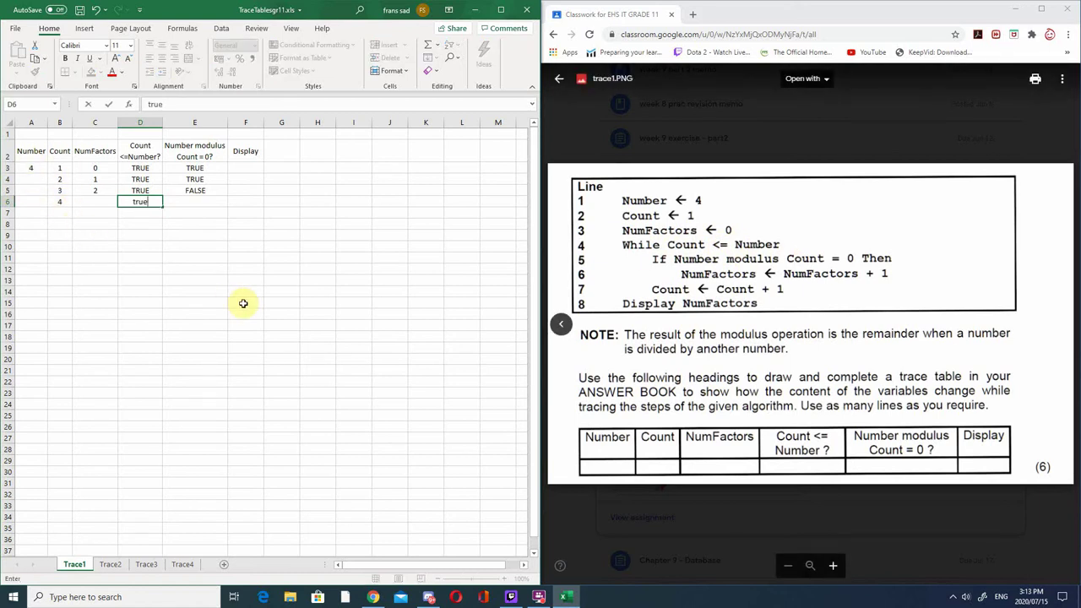
{"action": "left_click", "coordinate": [182, 201]}
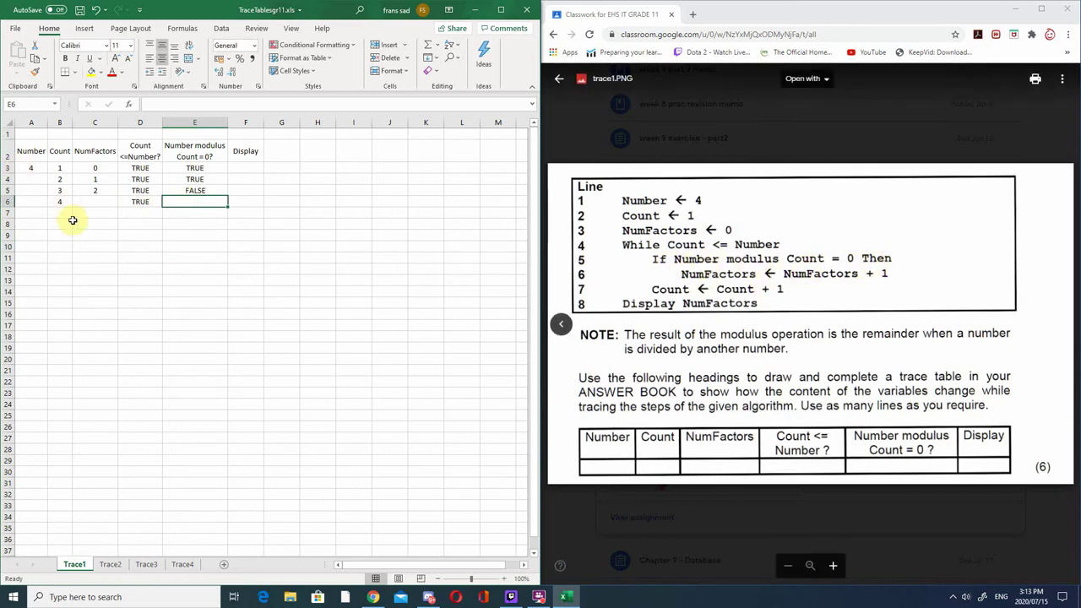
{"action": "type", "text": "true"}
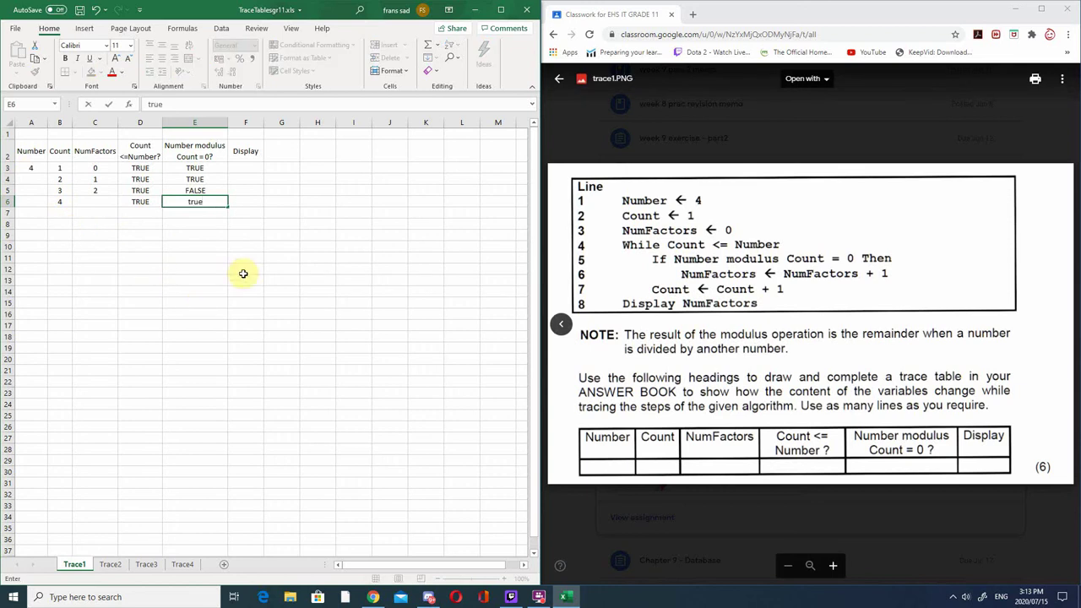
{"action": "left_click", "coordinate": [210, 281]}
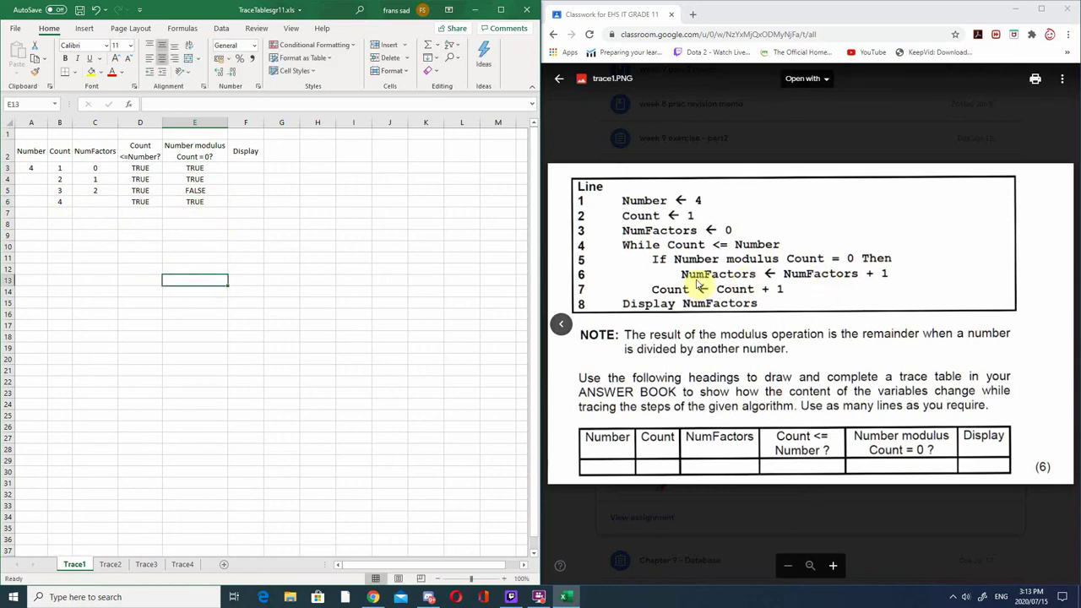
- Enter 3 under NumFactors in row 6 and 5 under Count in row 7
{"action": "left_click", "coordinate": [99, 203]}
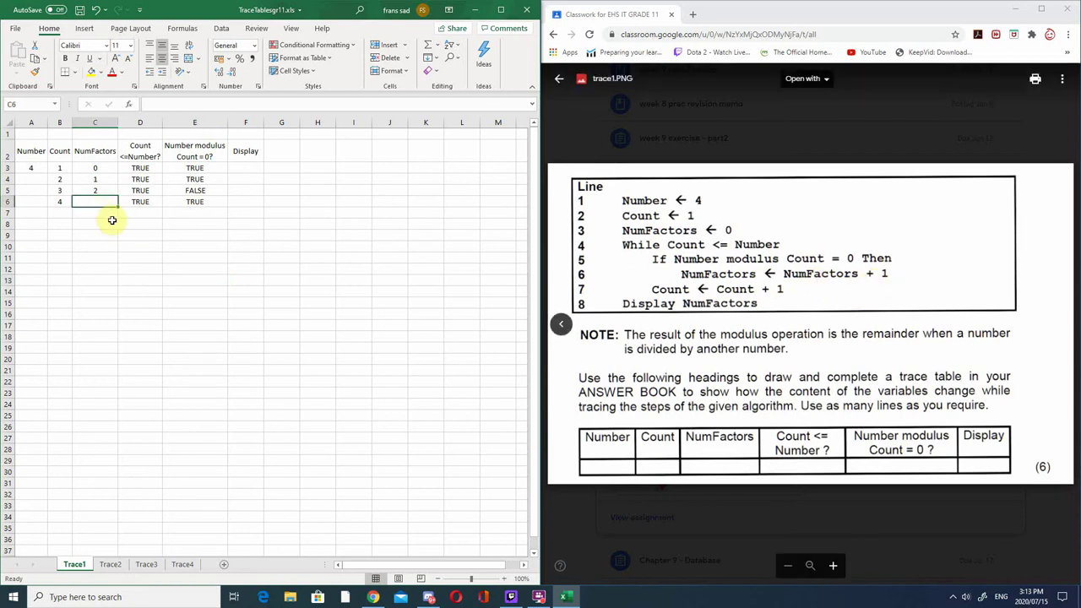
{"action": "type", "text": "3"}
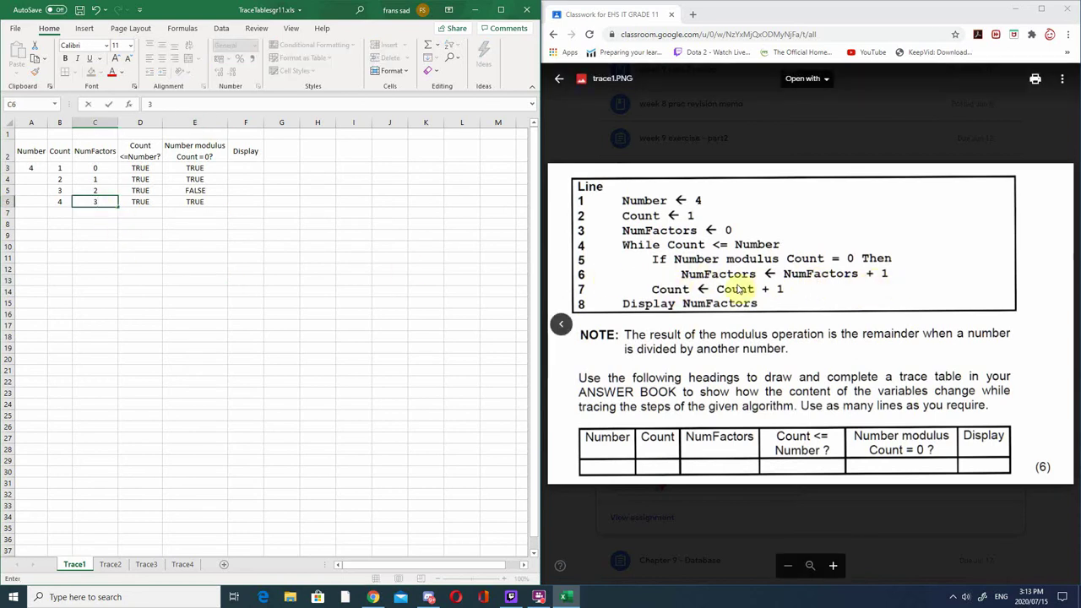
{"action": "left_click", "coordinate": [64, 211]}
{"action": "type", "text": "5"}
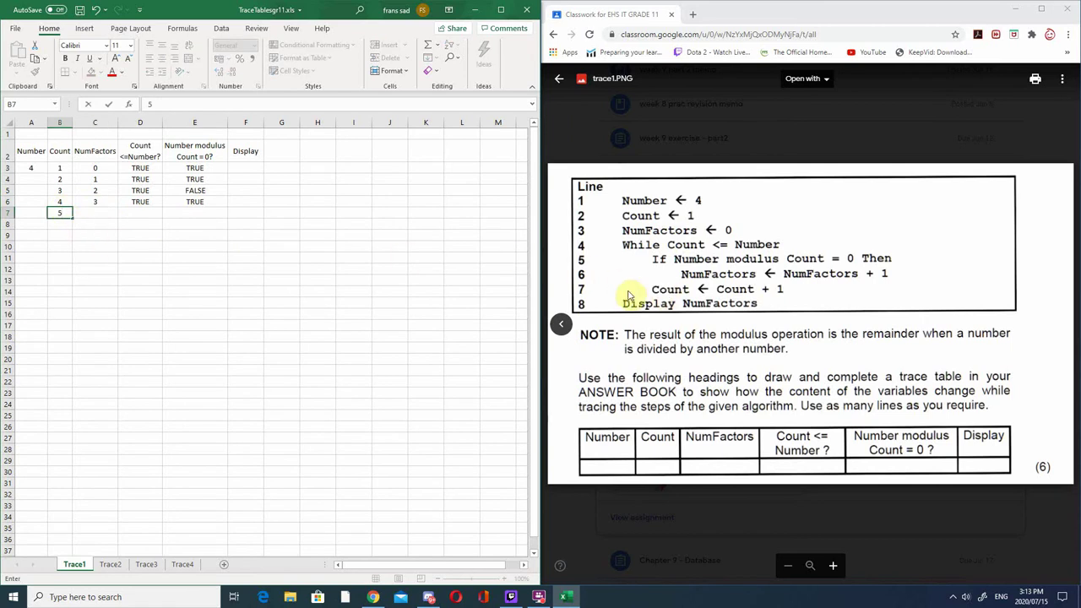
{"action": "left_click", "coordinate": [81, 245]}
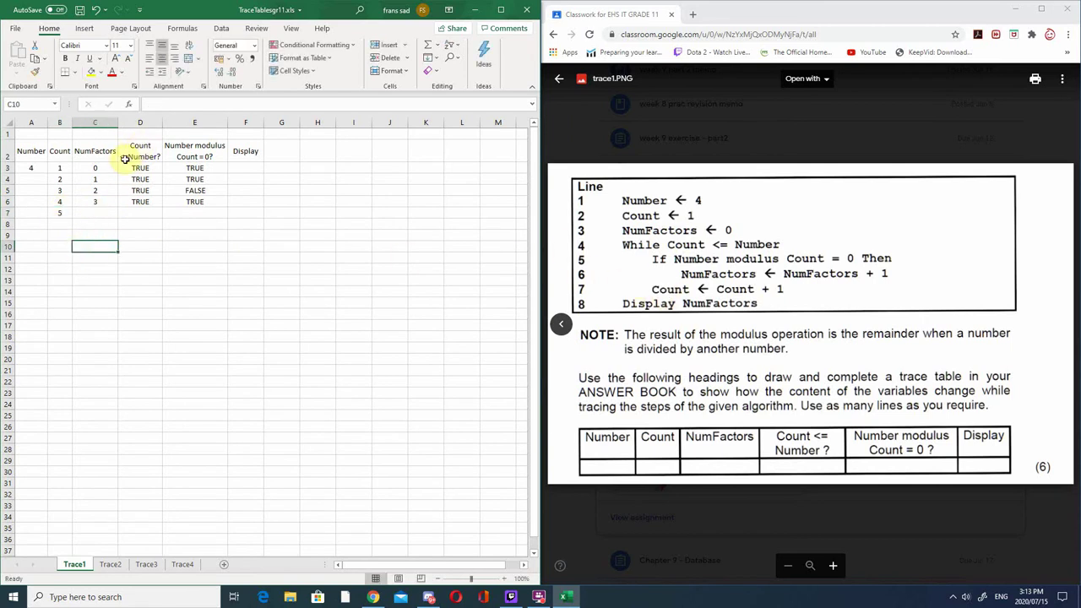
- Finish row 7 with false for Count <=Number? and 3 under Display
{"action": "left_click", "coordinate": [145, 215]}
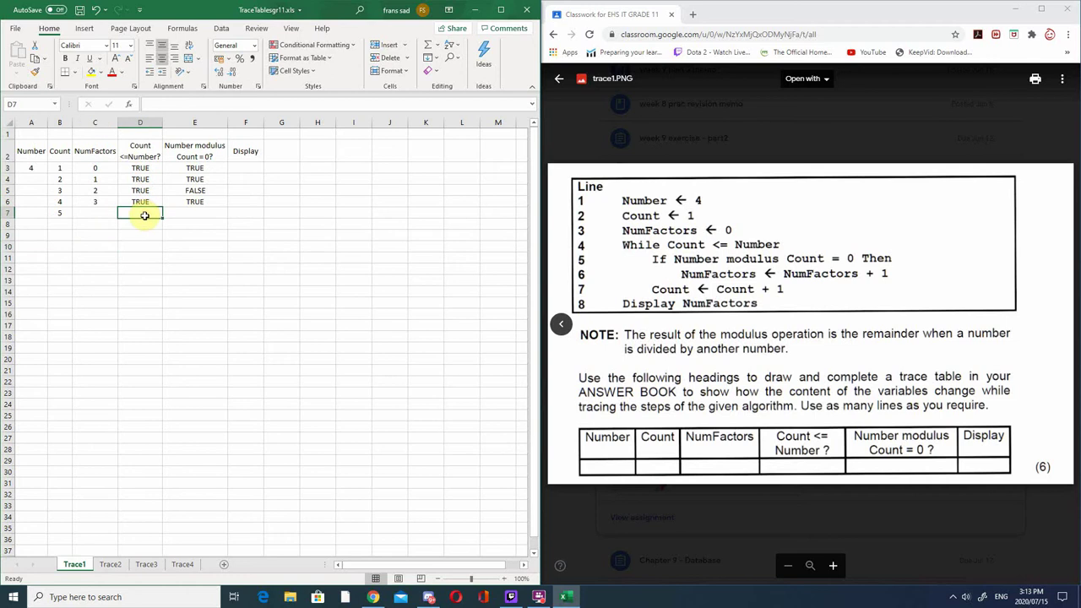
{"action": "type", "text": "false"}
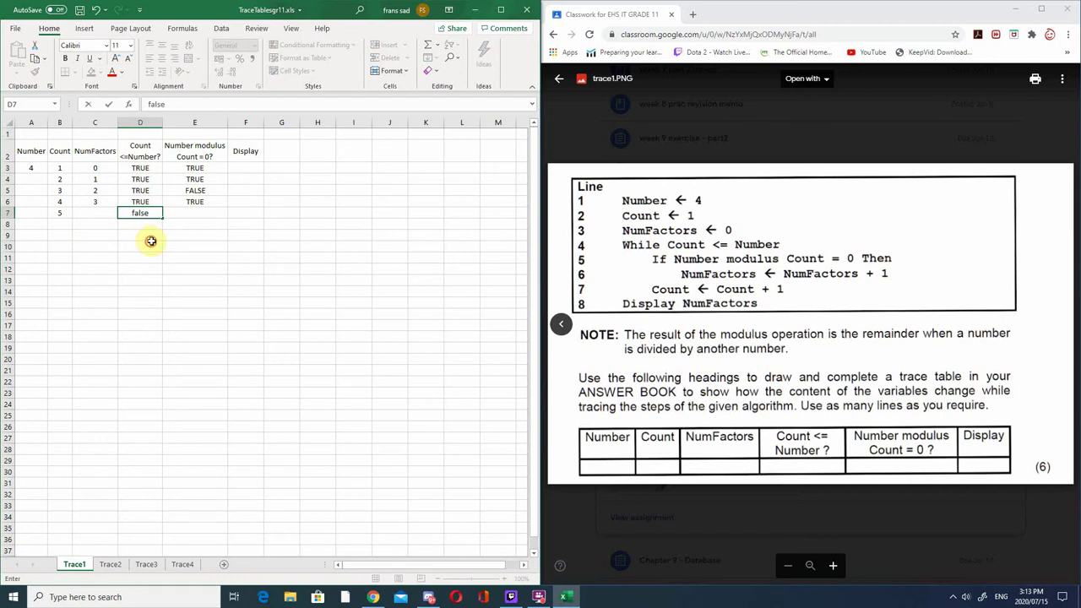
{"action": "left_click", "coordinate": [145, 246]}
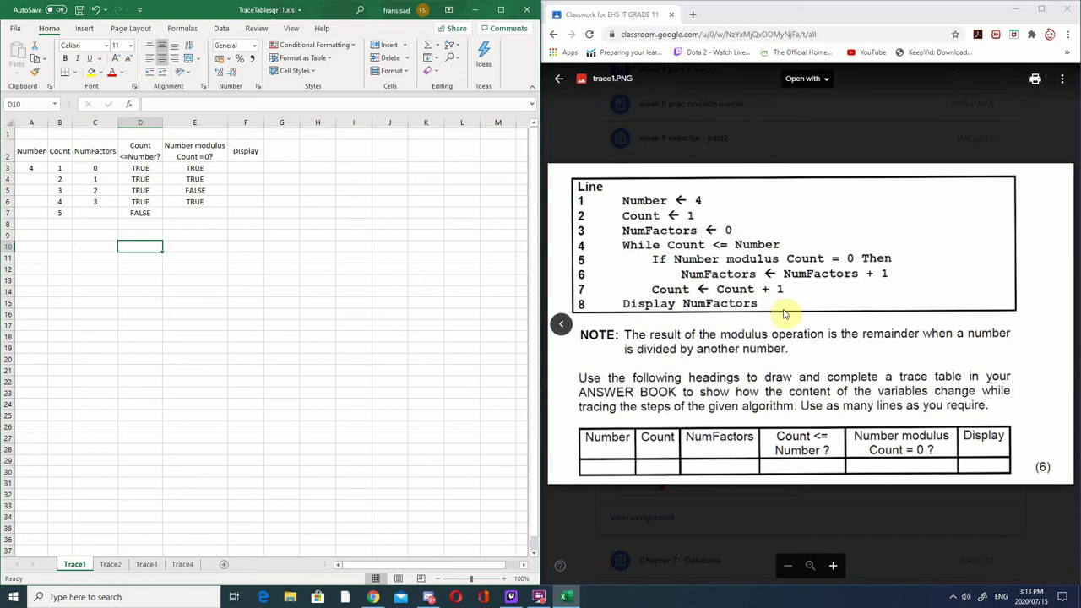
{"action": "left_click", "coordinate": [252, 212]}
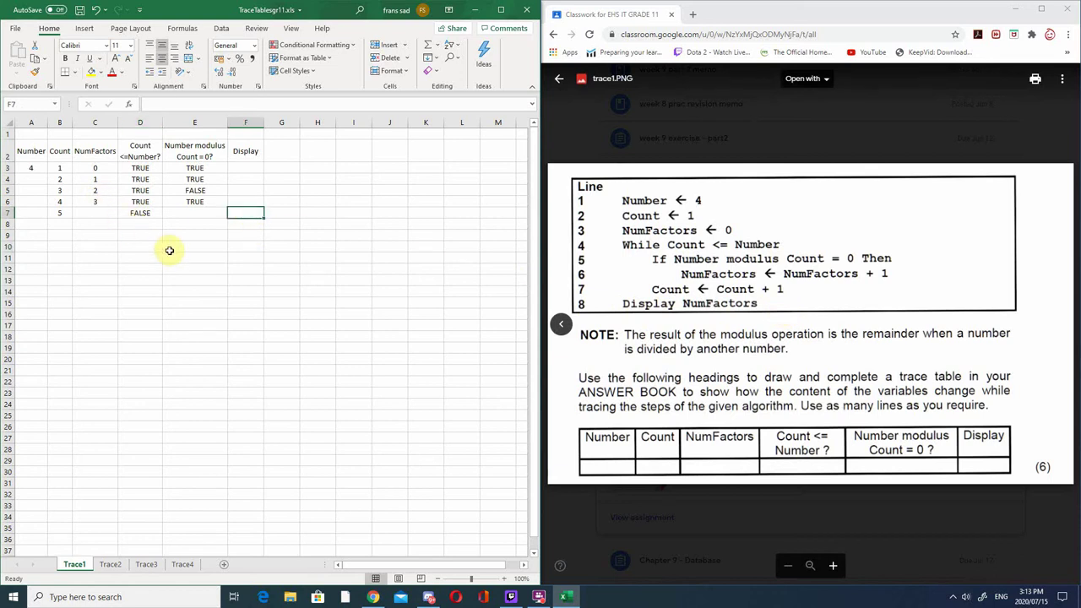
{"action": "type", "text": "3"}
{"action": "left_click_drag", "start_coordinate": [215, 303], "coordinate": [215, 292]}
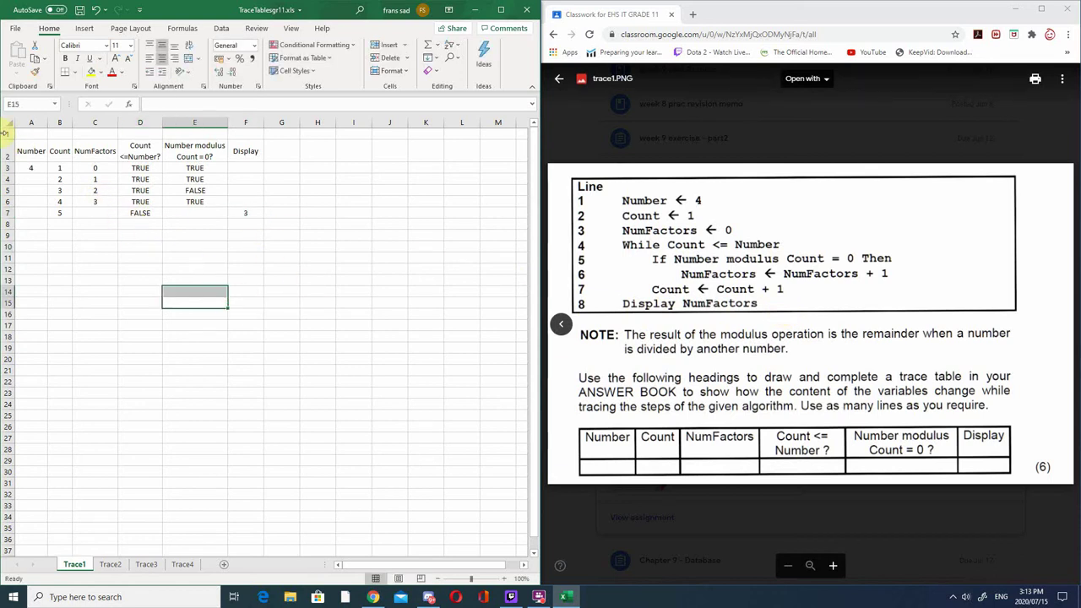
- Apply all borders to the trace table in cells A2 to F7
{"action": "left_click_drag", "start_coordinate": [29, 150], "coordinate": [263, 214]}
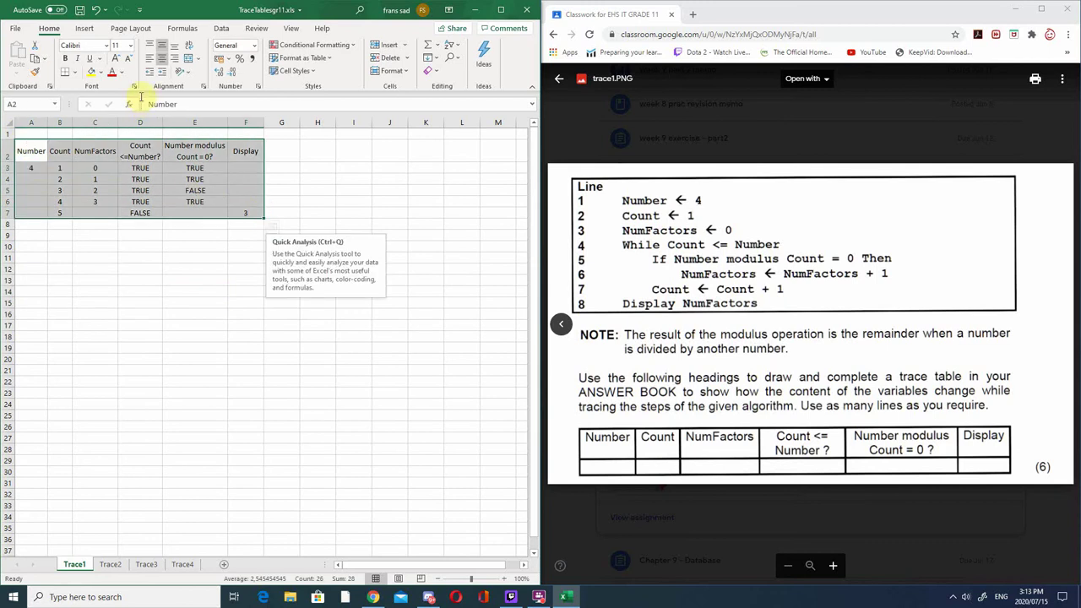
{"action": "left_click", "coordinate": [73, 74]}
{"action": "left_click", "coordinate": [99, 180]}
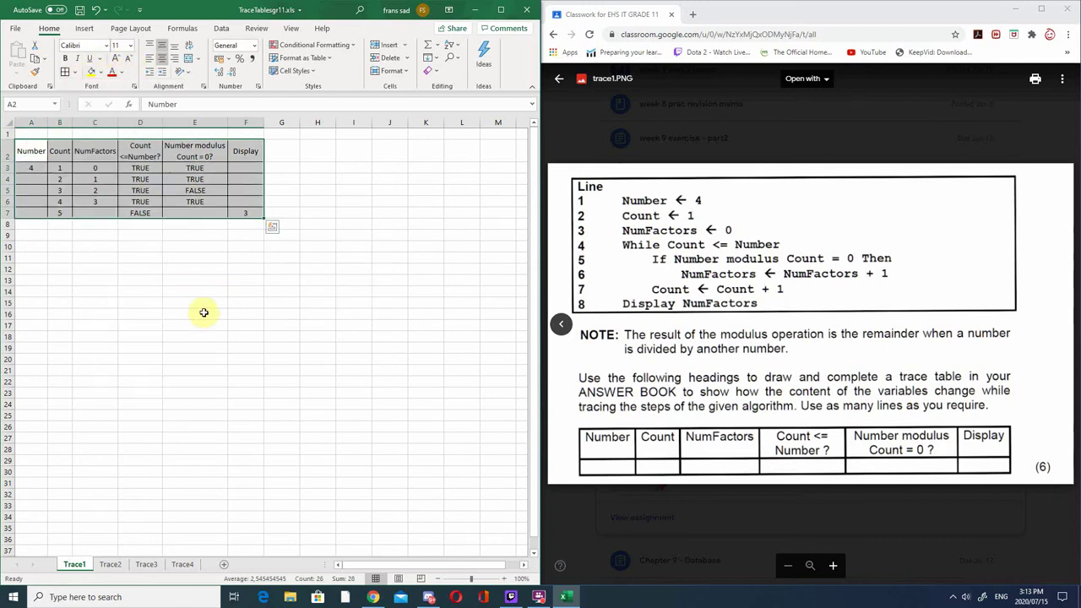
{"action": "left_click", "coordinate": [198, 304]}
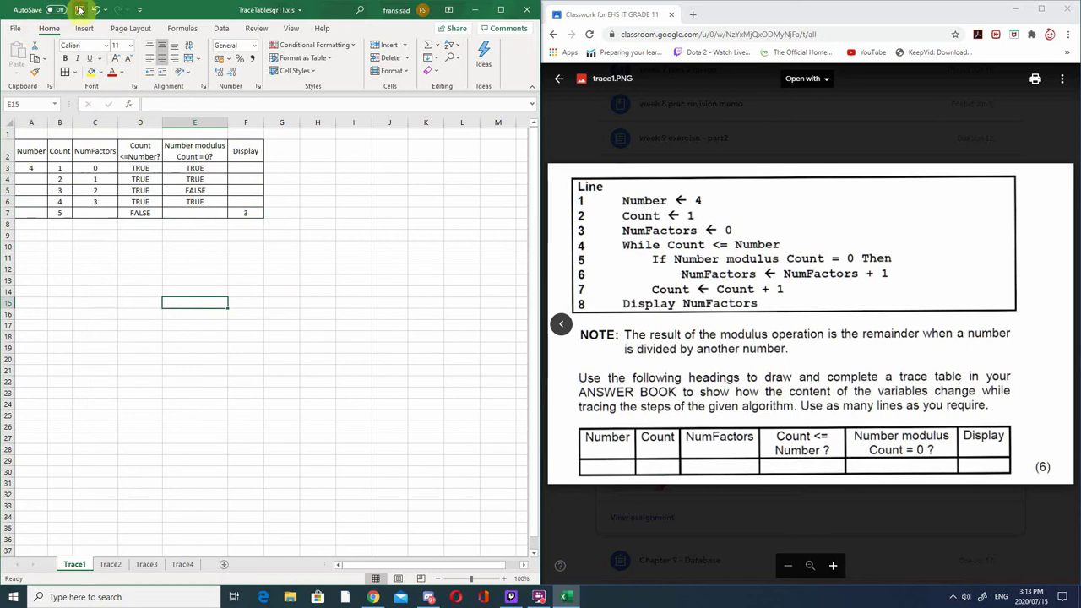
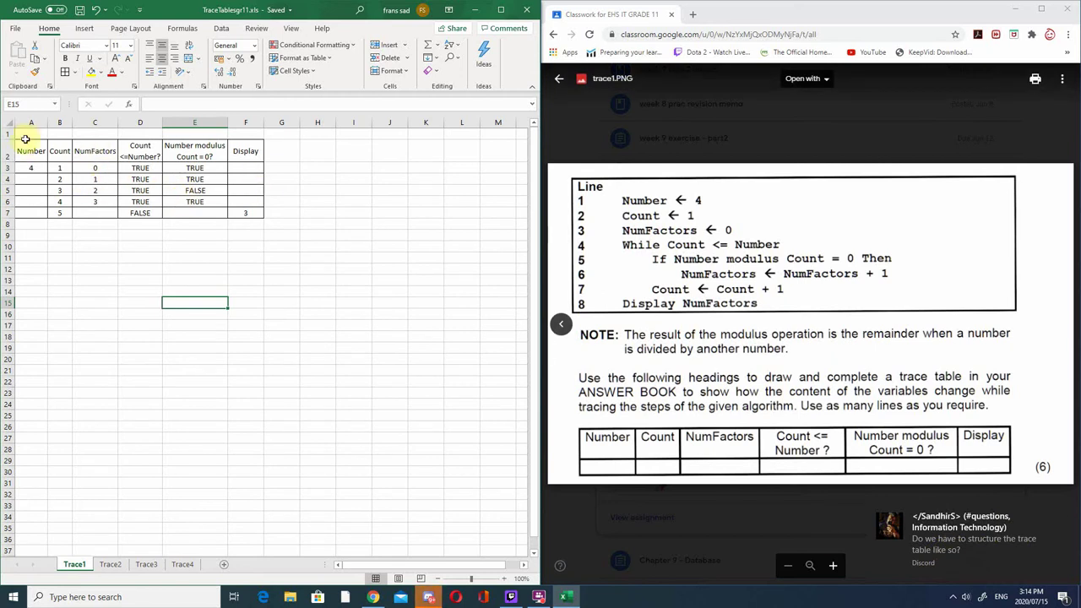
- Copy the heading row A2 to F2 and paste it at A9 to start a second trace table
{"action": "left_click_drag", "start_coordinate": [27, 152], "coordinate": [245, 154]}
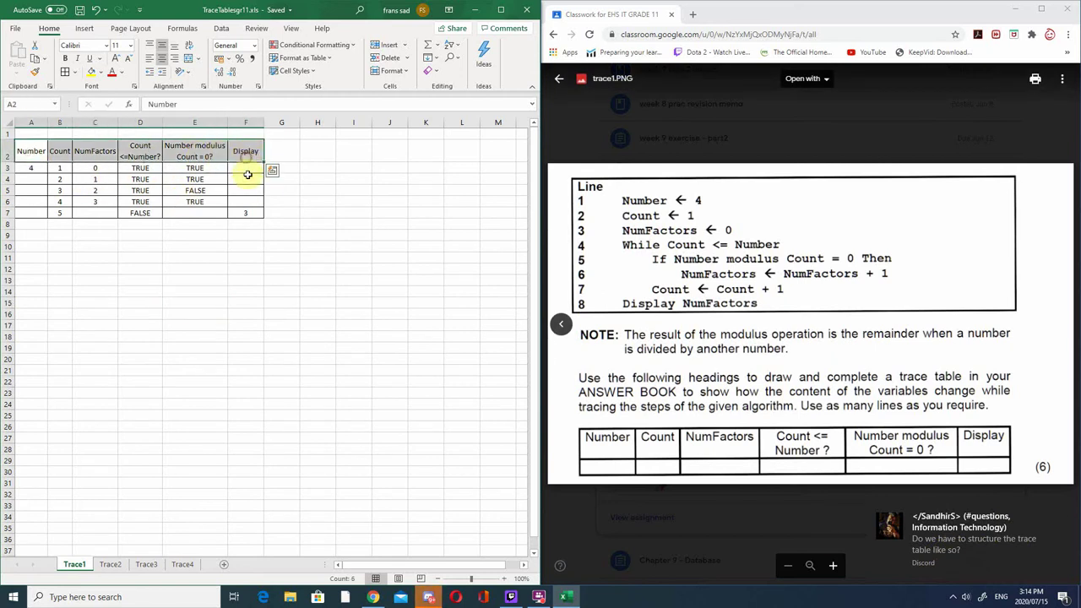
{"action": "key", "text": "ctrl+c"}
{"action": "left_click", "coordinate": [34, 235]}
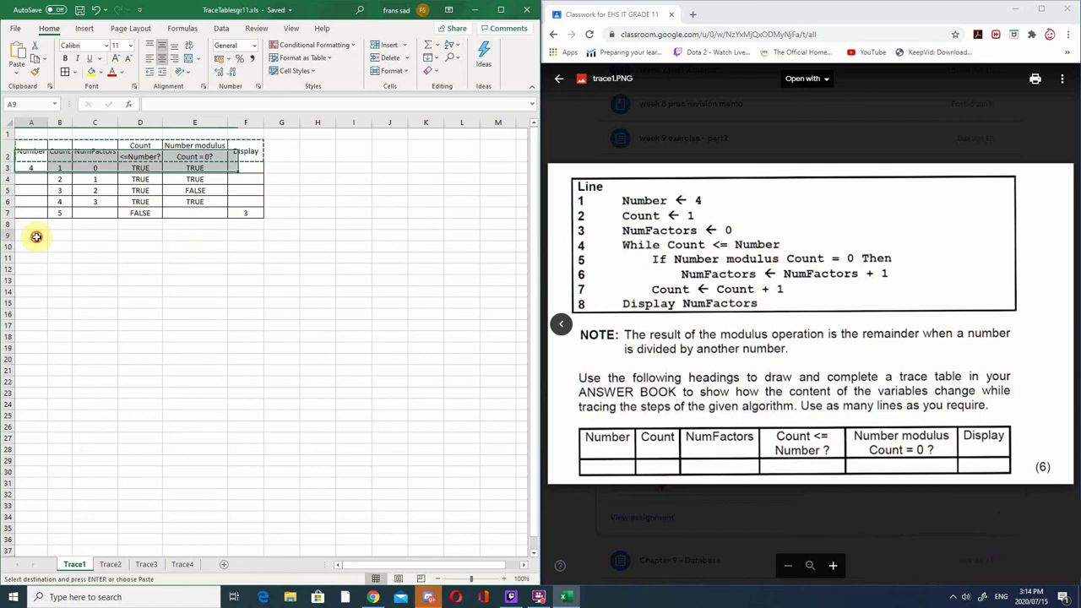
{"action": "key", "text": "ctrl+v"}
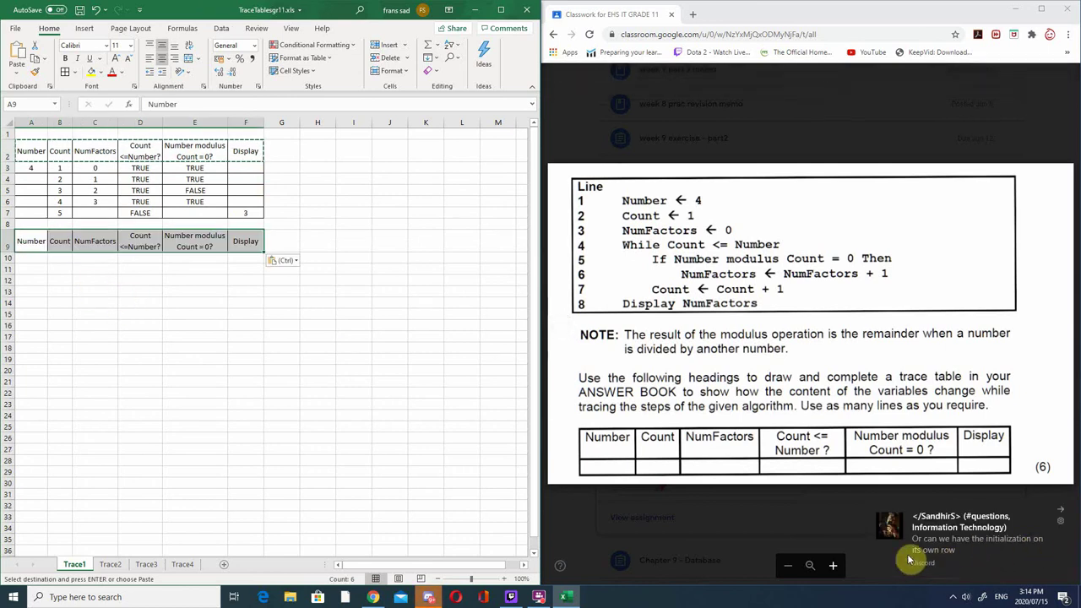
- Enter each initial value on its own row of the second table: Number 4 in A10, Count 1 in B11, NumFactors 0 in C12
{"action": "left_click", "coordinate": [43, 257]}
{"action": "key", "text": "Escape"}
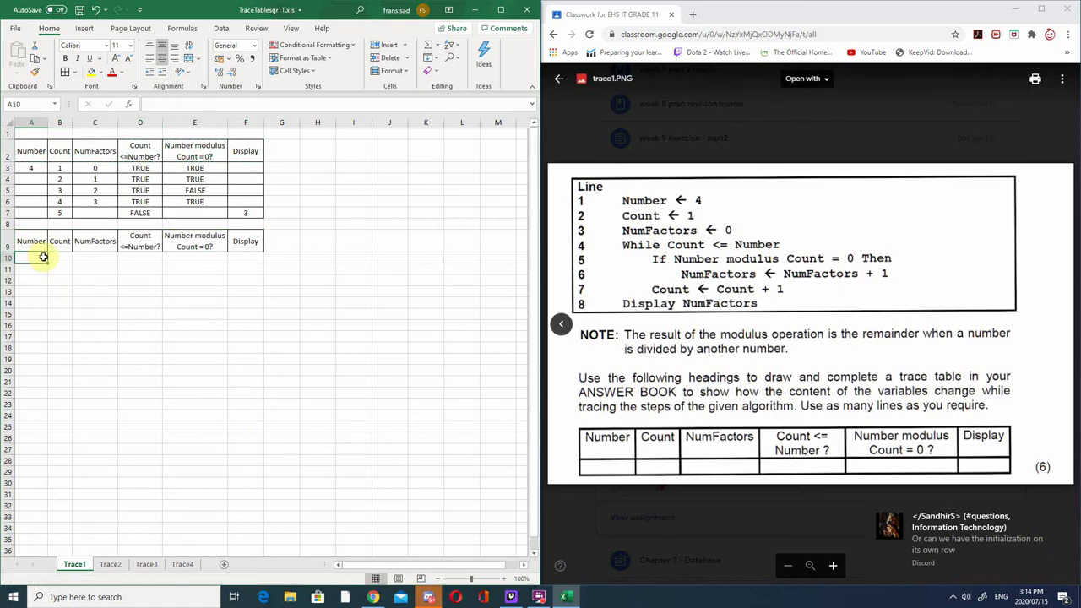
{"action": "type", "text": "4"}
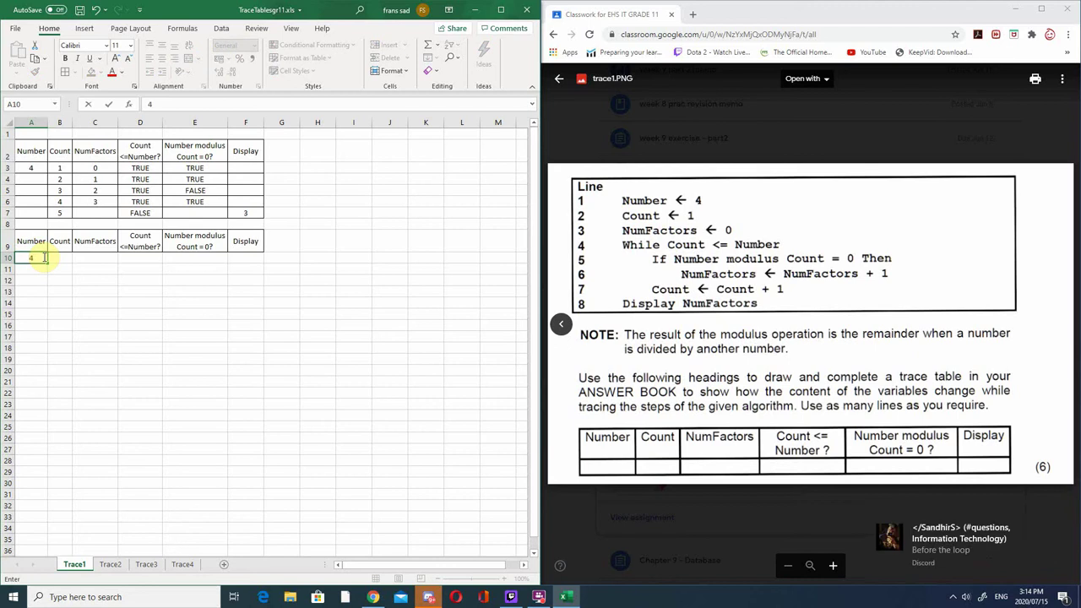
{"action": "key", "text": "Return"}
{"action": "key", "text": "Right"}
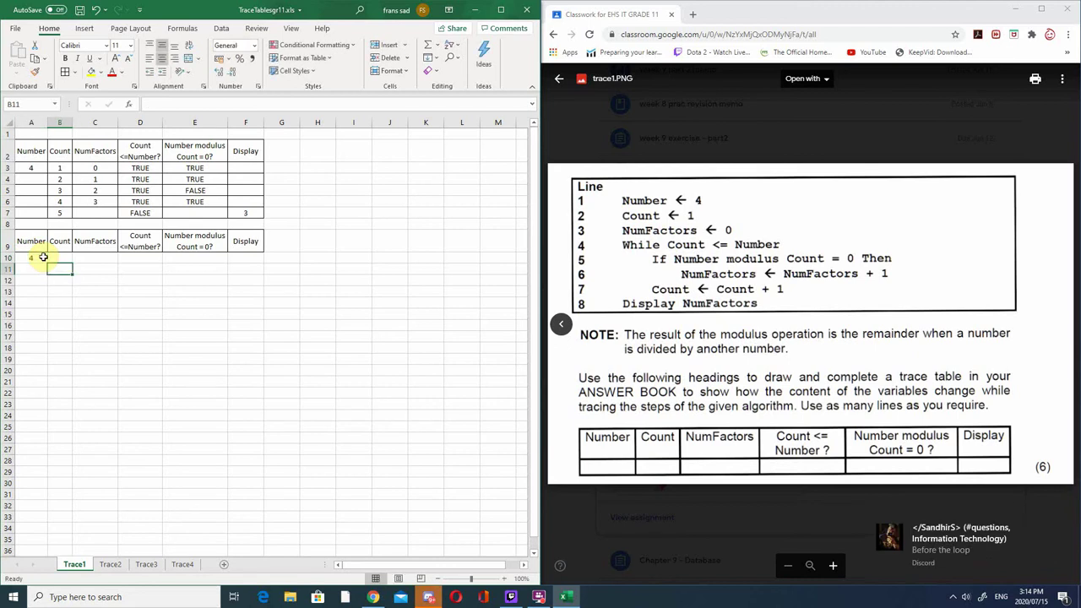
{"action": "type", "text": "1"}
{"action": "key", "text": "Return"}
{"action": "key", "text": "Right"}
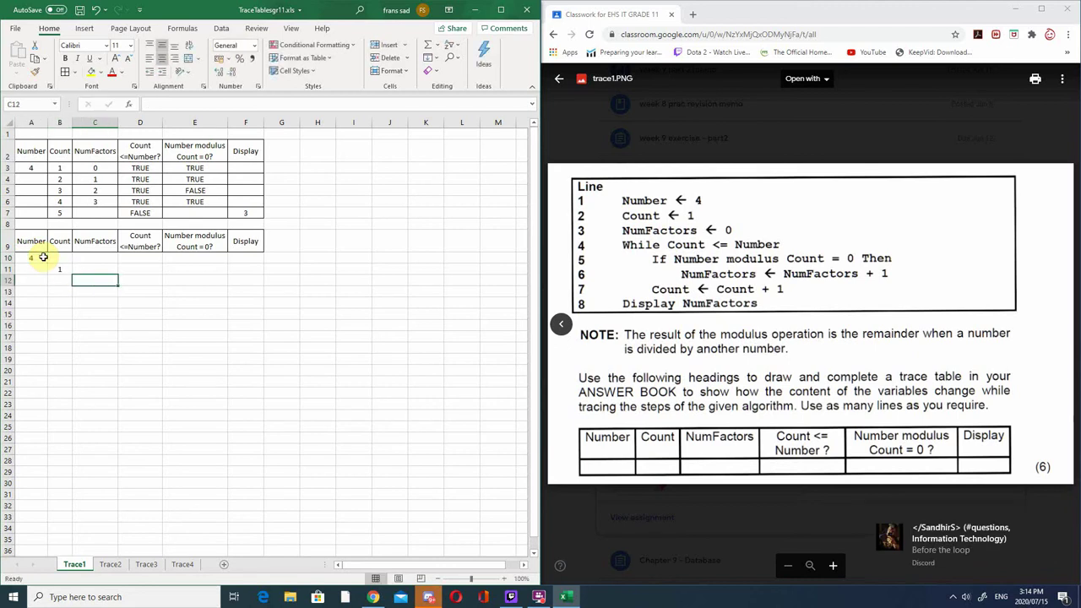
{"action": "type", "text": "0"}
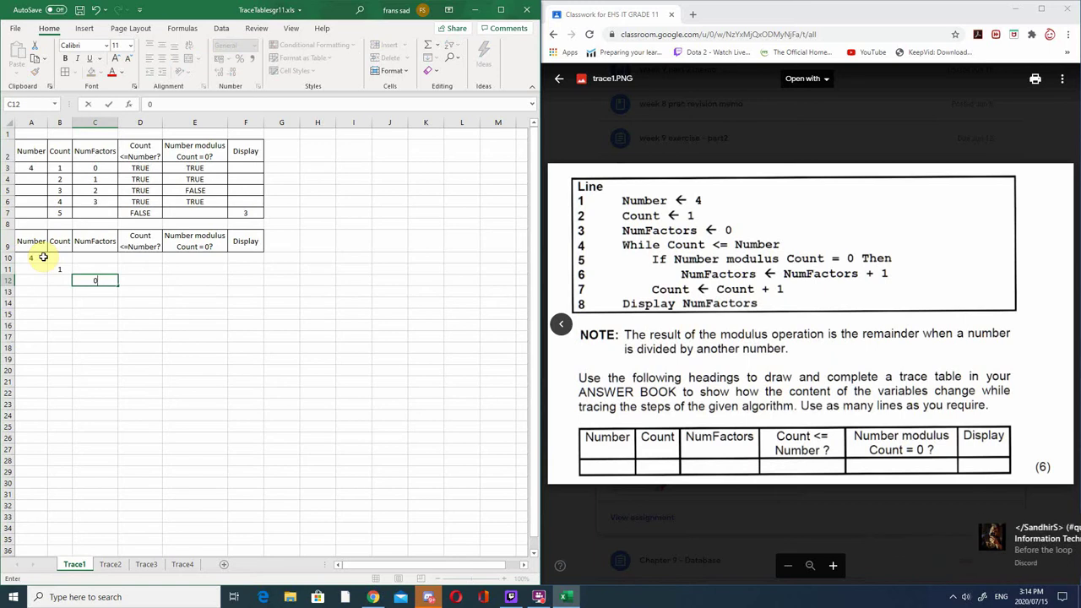
- Record the first loop pass's tests in the second table: true in D13 and true in E14
{"action": "key", "text": "Return"}
{"action": "key", "text": "Right"}
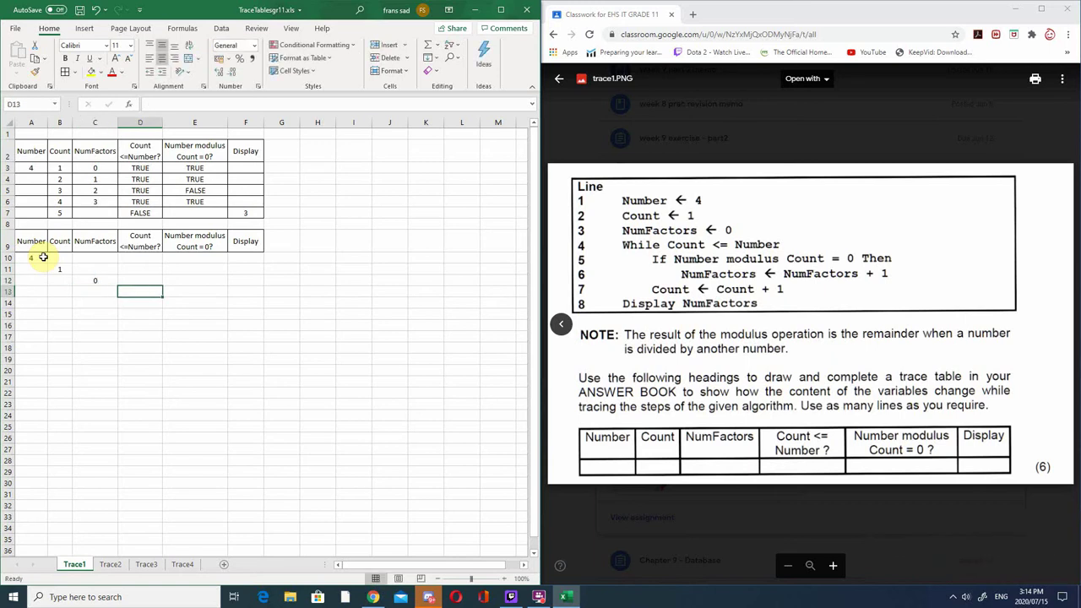
{"action": "type", "text": "true"}
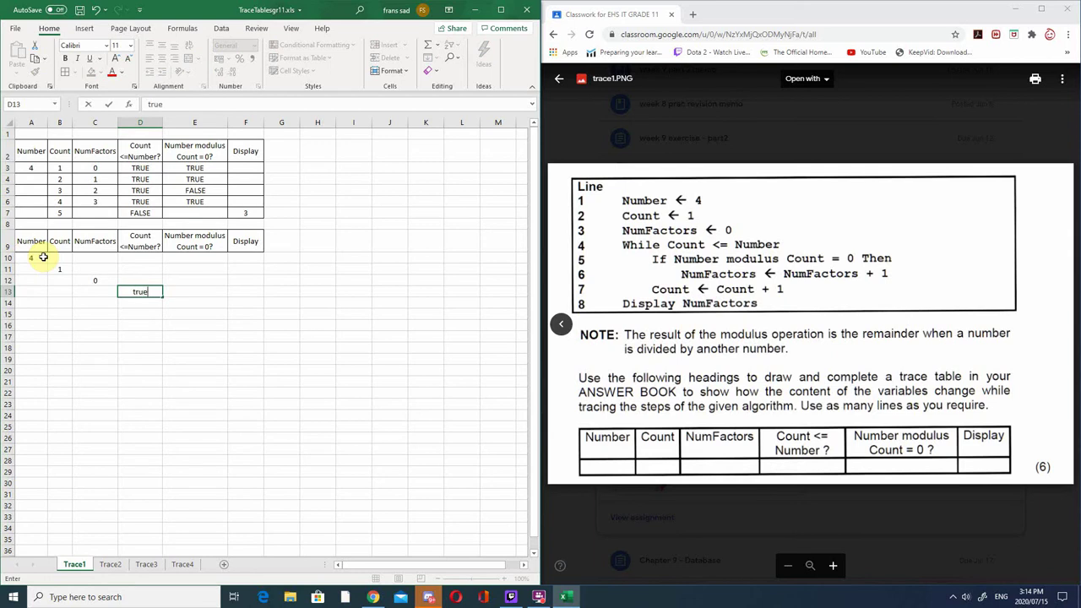
{"action": "key", "text": "Return"}
{"action": "key", "text": "Right"}
{"action": "type", "text": "tr"}
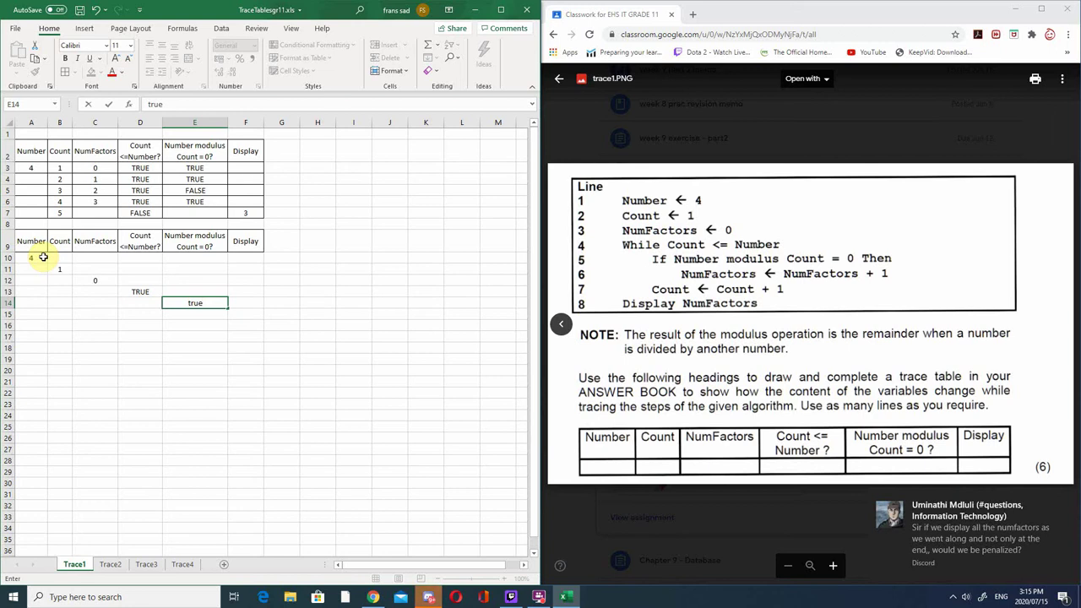
- Enter NumFactors 1 in C15 and Count 2 in B16, each on its own row
{"action": "key", "text": "Return"}
{"action": "key", "text": "Left"}
{"action": "key", "text": "Left"}
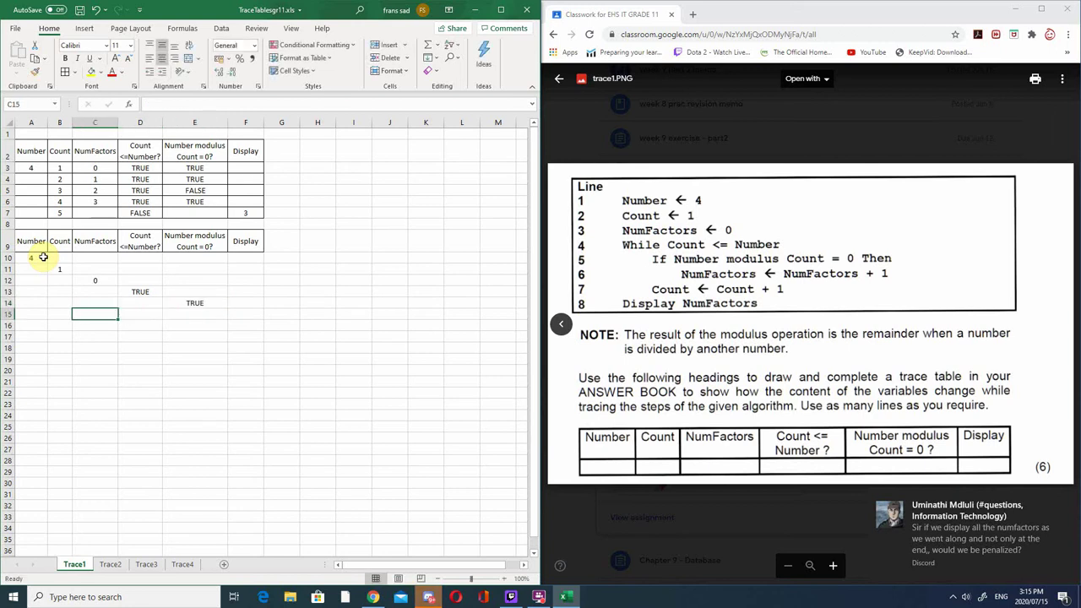
{"action": "type", "text": "1"}
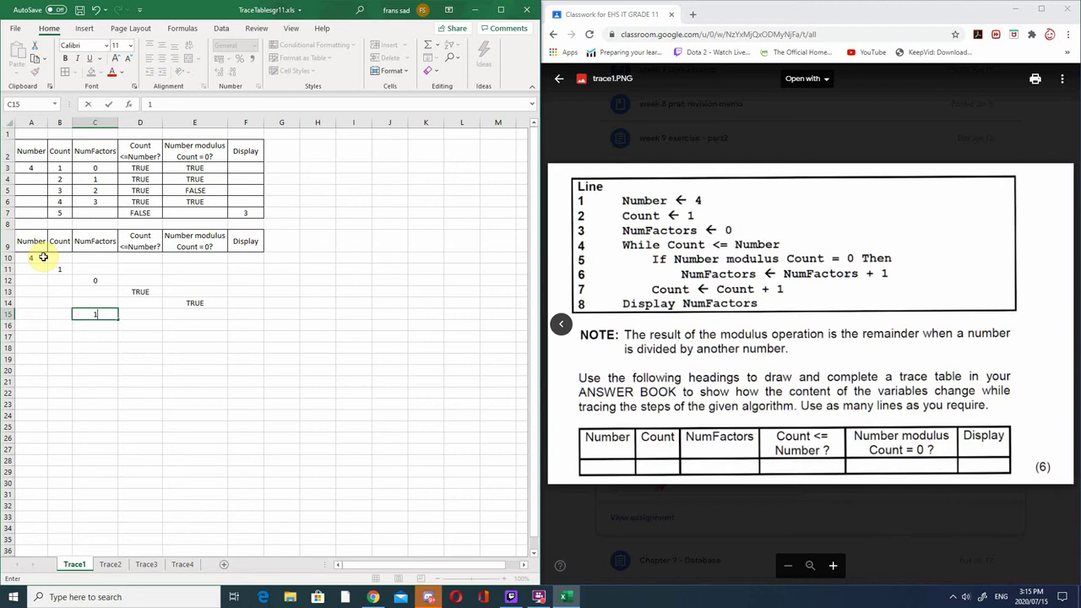
{"action": "key", "text": "Return"}
{"action": "key", "text": "Left"}
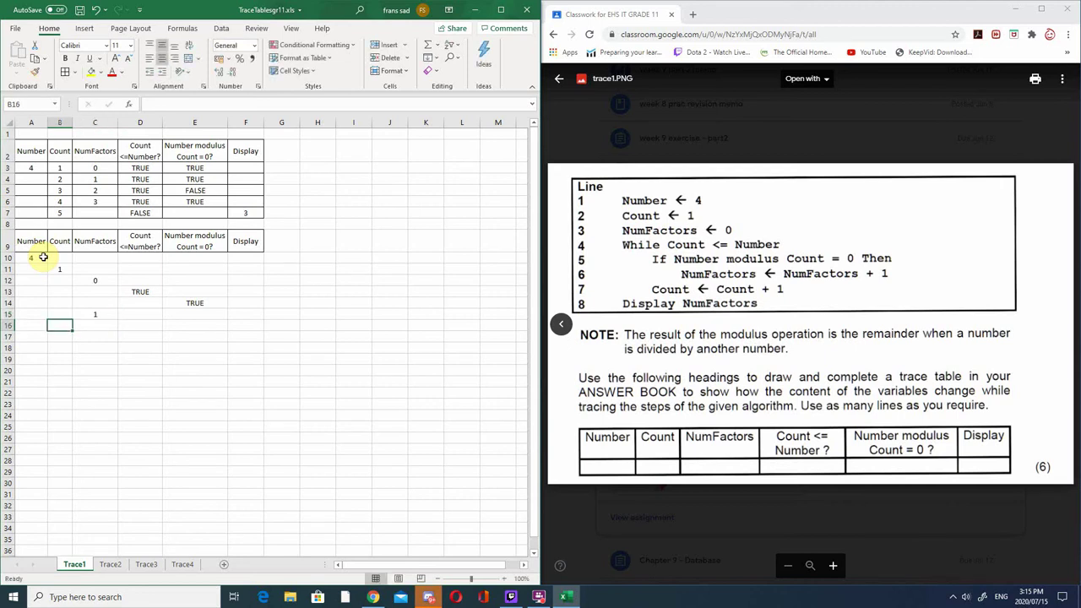
{"action": "type", "text": "2"}
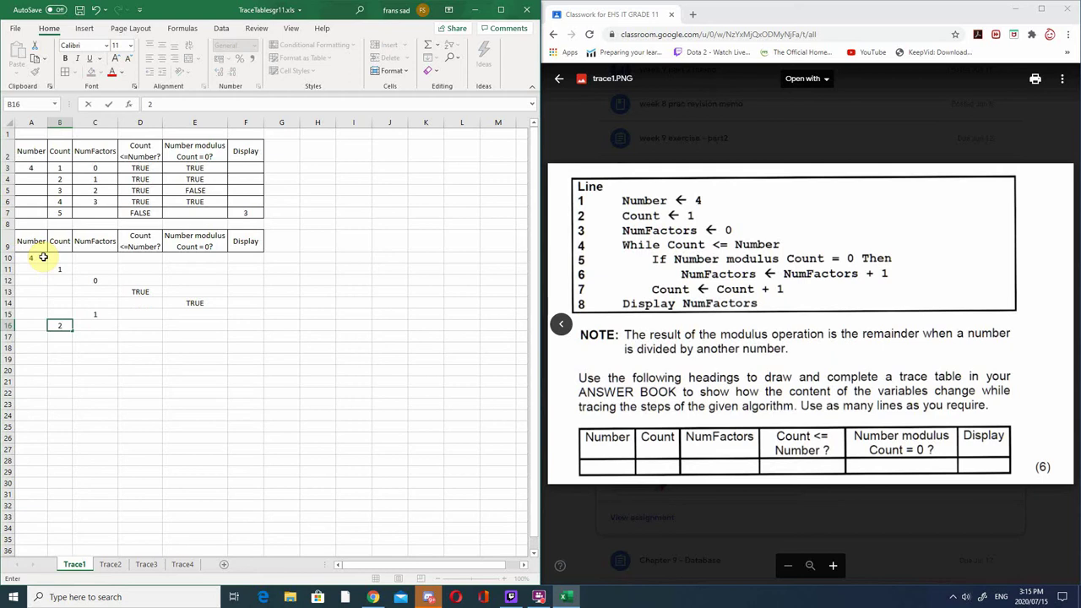
- Enter the second loop pass's tests on separate rows: true in D17 and true in E18
{"action": "key", "text": "Return"}
{"action": "key", "text": "Right"}
{"action": "key", "text": "Right"}
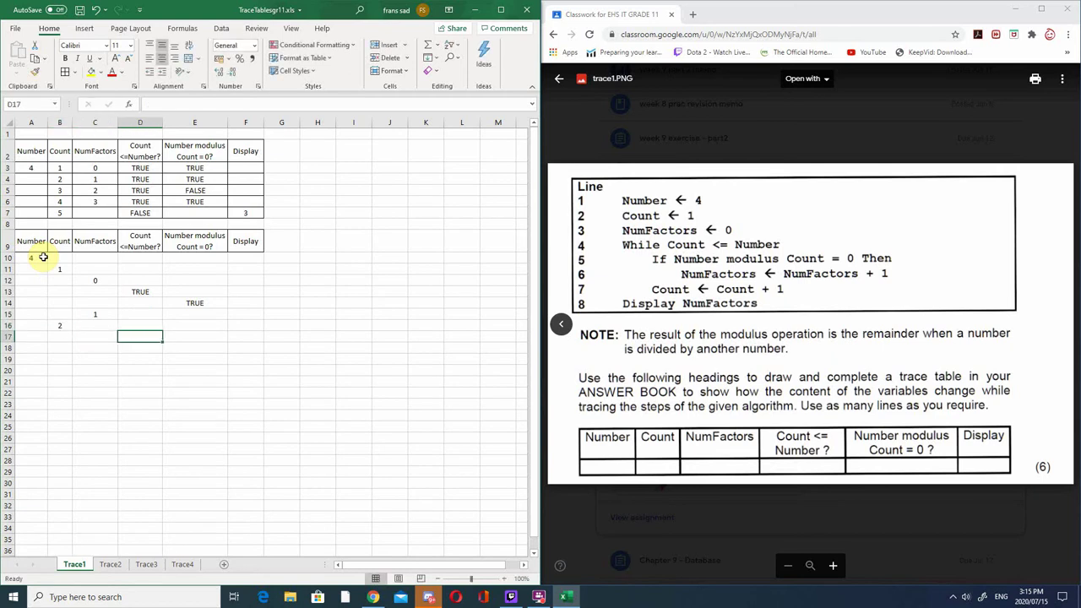
{"action": "type", "text": "t"}
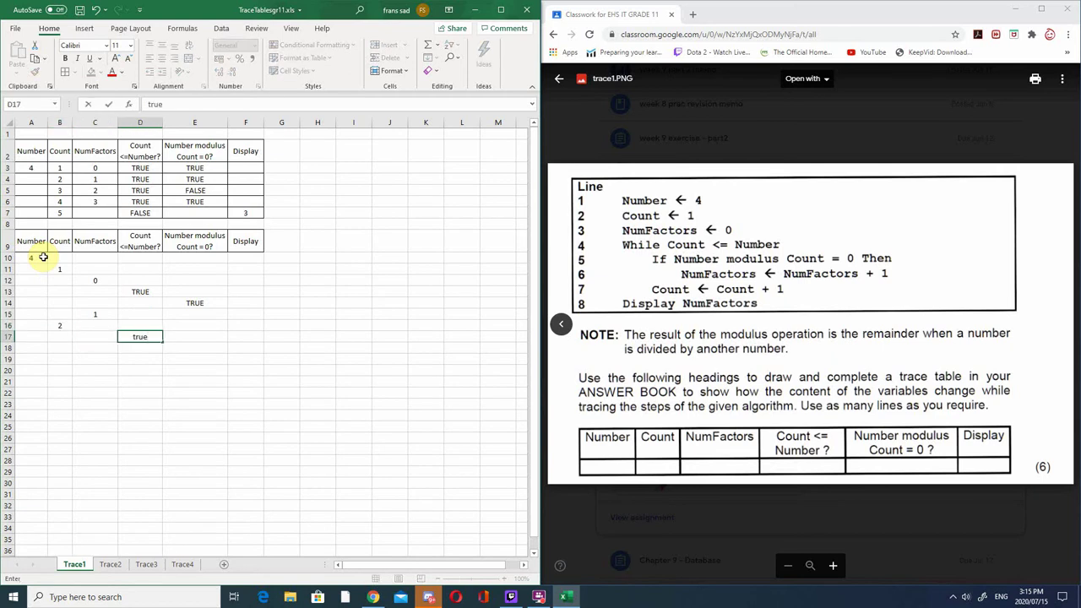
{"action": "type", "text": "rue"}
{"action": "key", "text": "Return"}
{"action": "key", "text": "Right"}
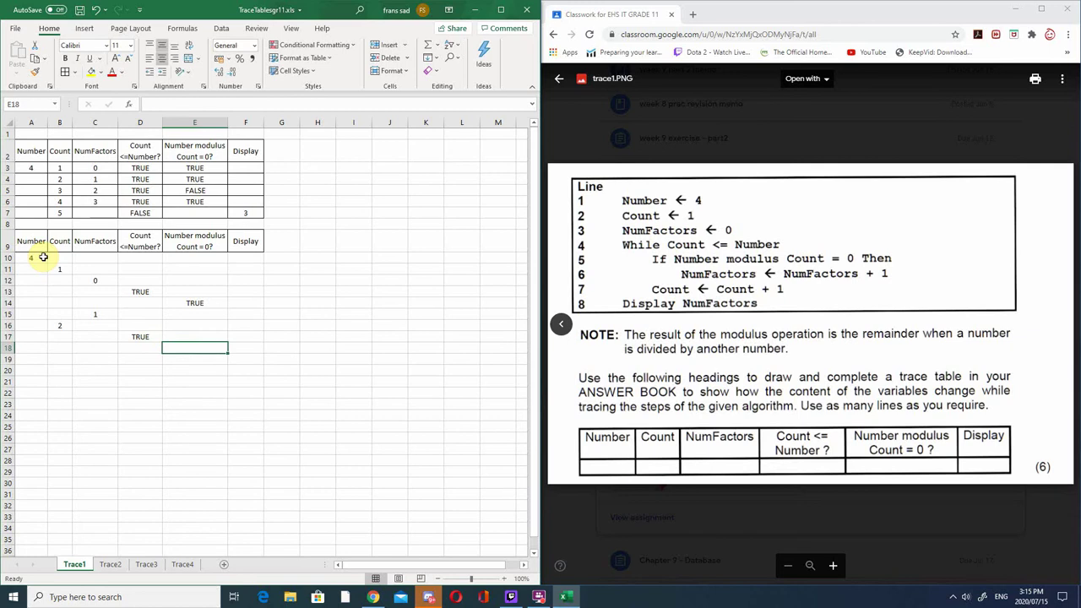
{"action": "type", "text": "true"}
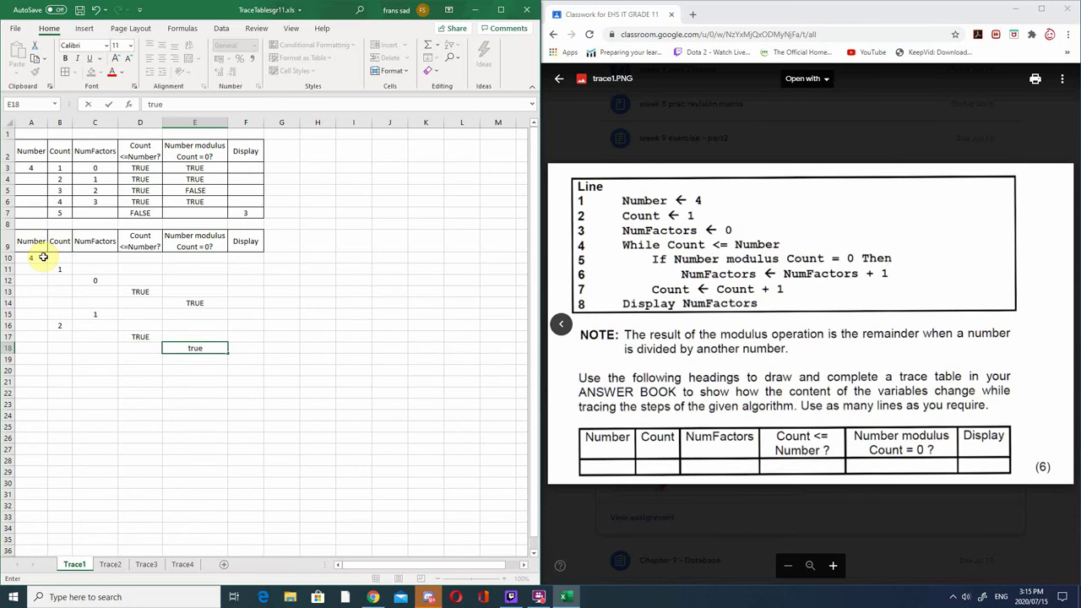
- Apply all borders to the second trace table's cells A10 to F18
{"action": "left_click", "coordinate": [44, 257]}
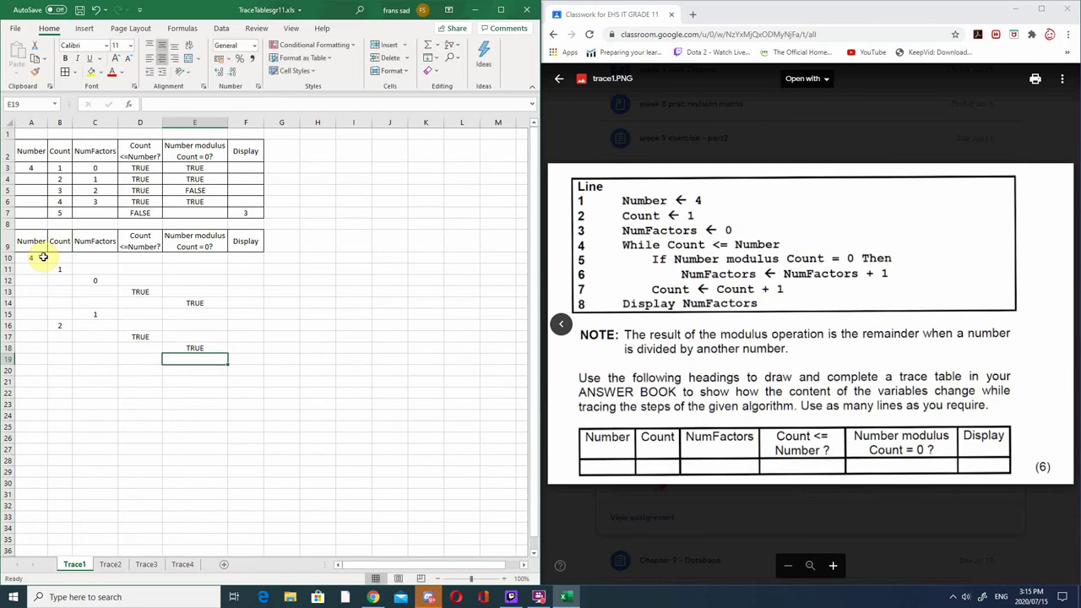
{"action": "left_click_drag", "start_coordinate": [142, 301], "coordinate": [253, 347]}
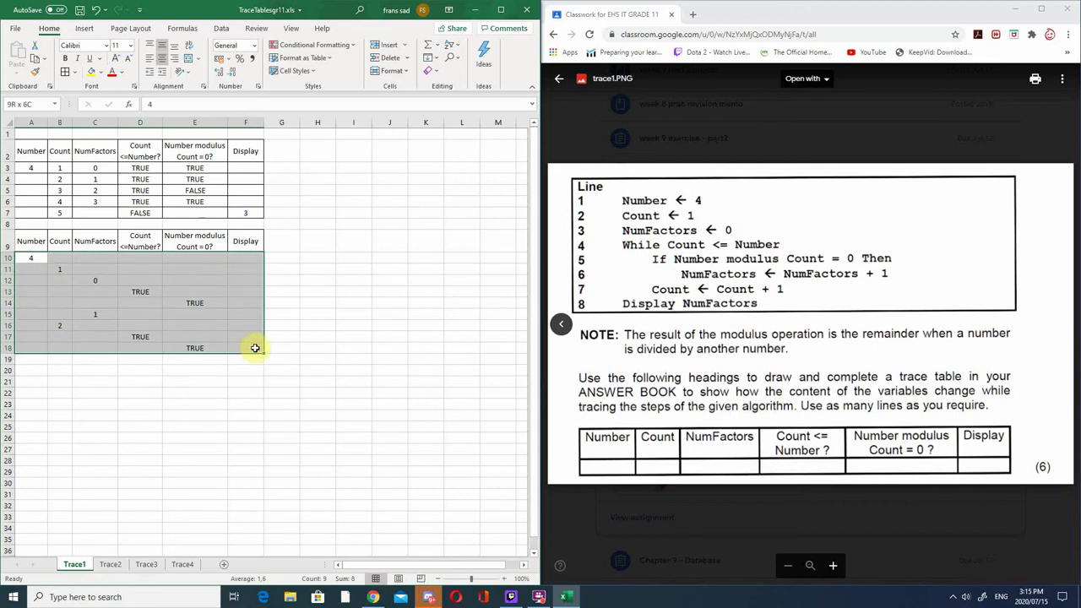
{"action": "left_click", "coordinate": [68, 76]}
{"action": "left_click", "coordinate": [79, 404]}
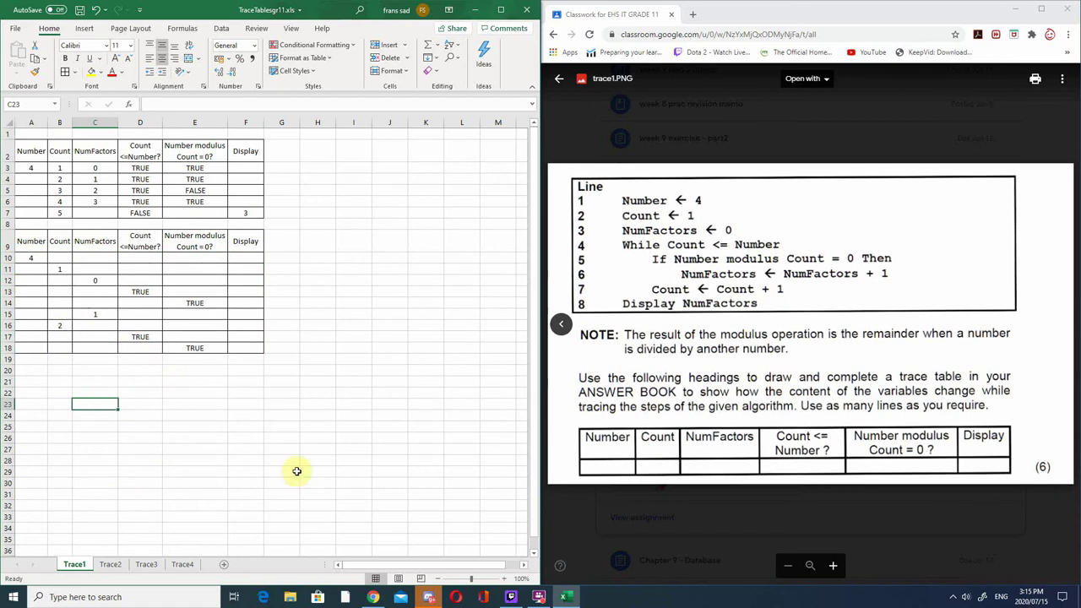
- Switch to Discord, read the latest messages in the questions channel, and return to the Excel workbook
{"action": "left_click", "coordinate": [429, 597]}
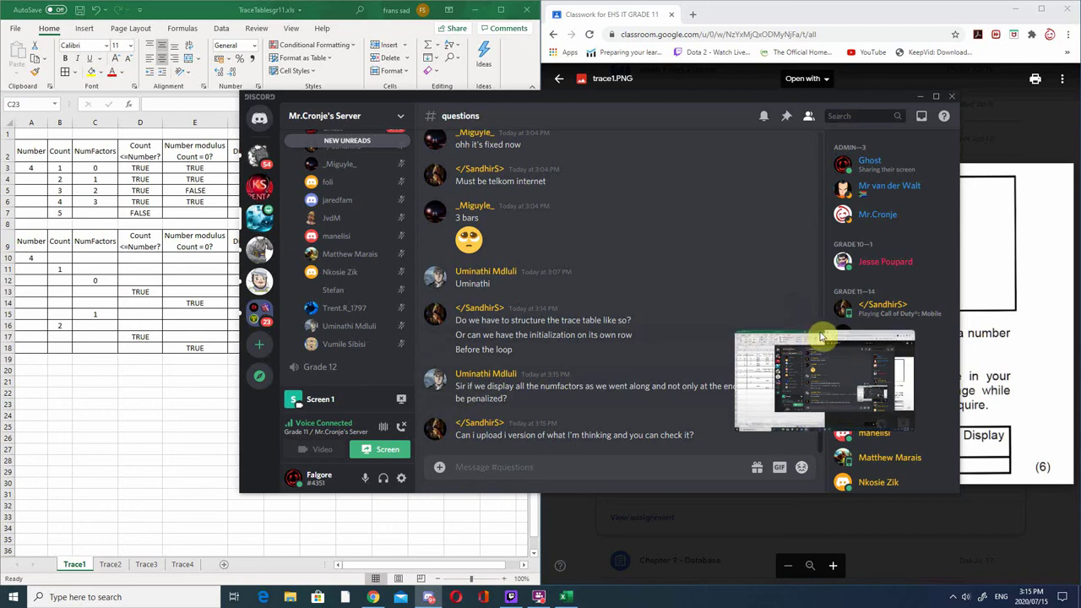
{"action": "left_click_drag", "start_coordinate": [702, 99], "coordinate": [614, 80]}
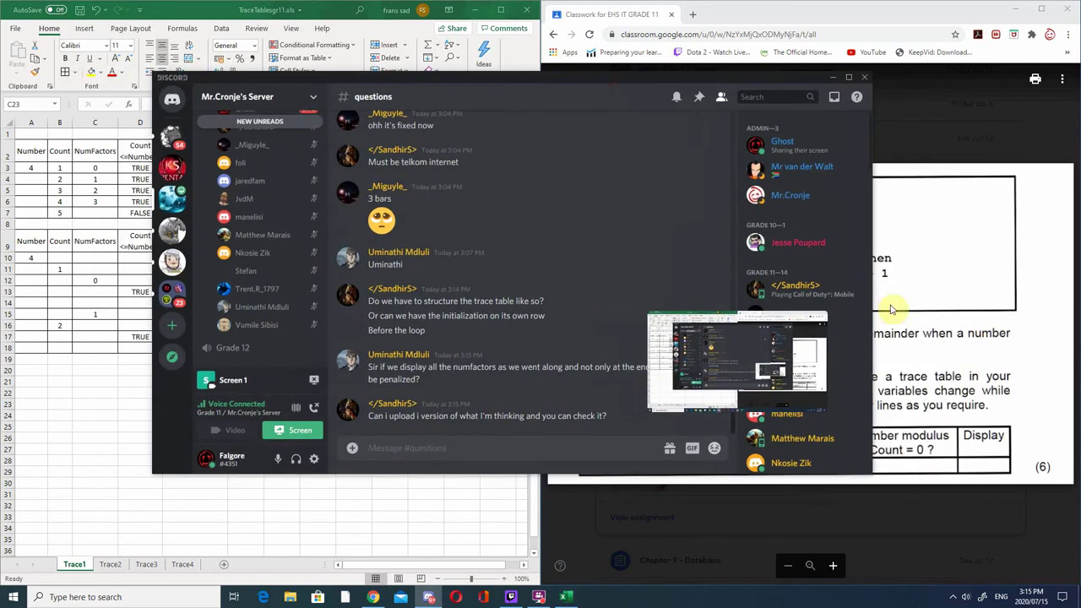
{"action": "mouse_move", "coordinate": [819, 317]}
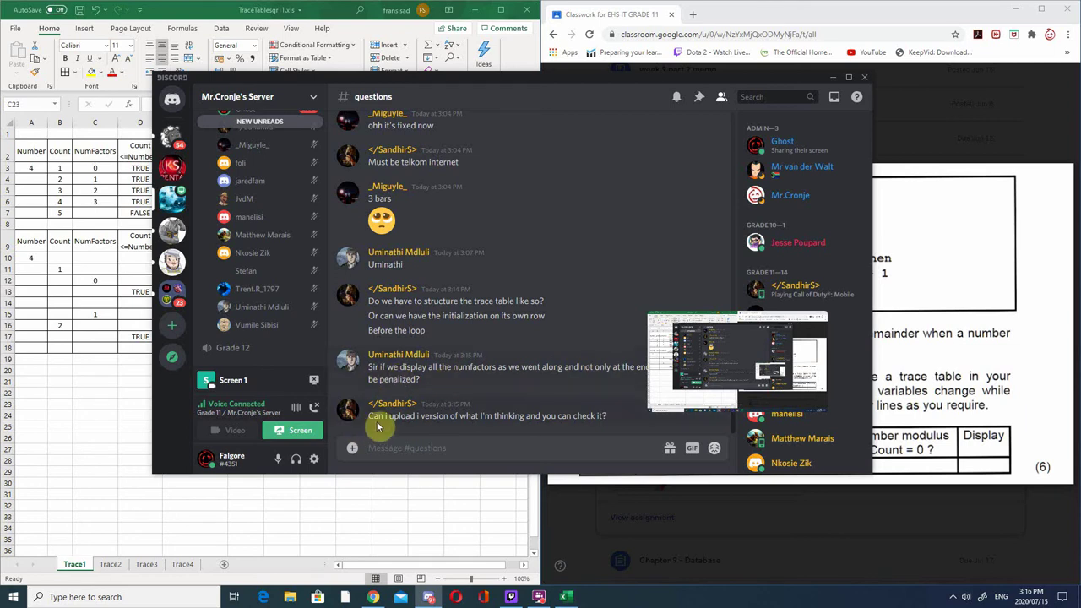
{"action": "left_click", "coordinate": [832, 78]}
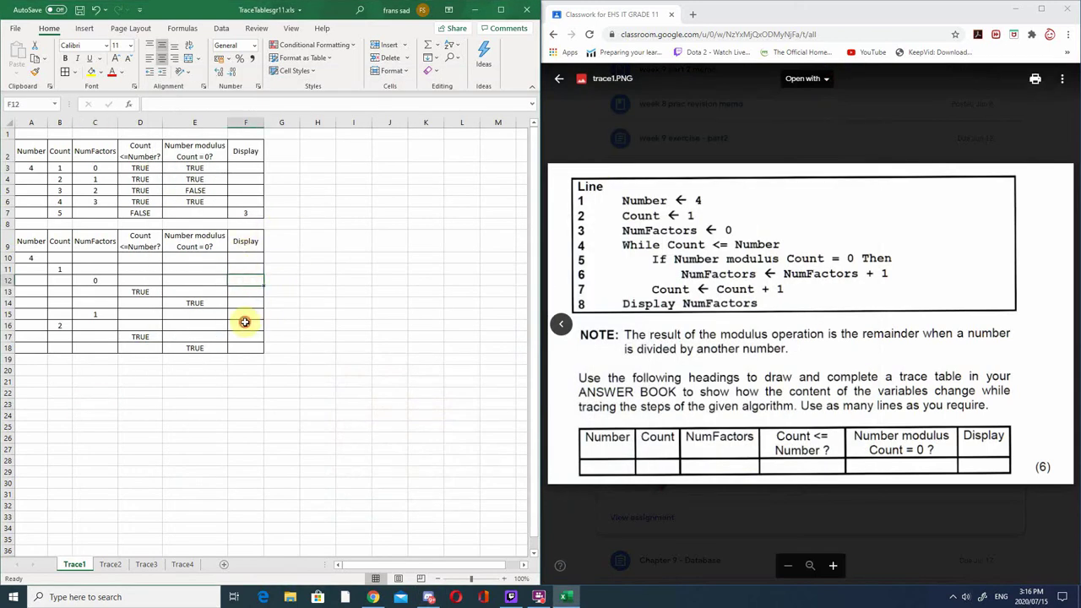
- Enter 0, 1 and 2 under Display in F3, F4 and F5 of the first table
{"action": "left_click", "coordinate": [246, 359]}
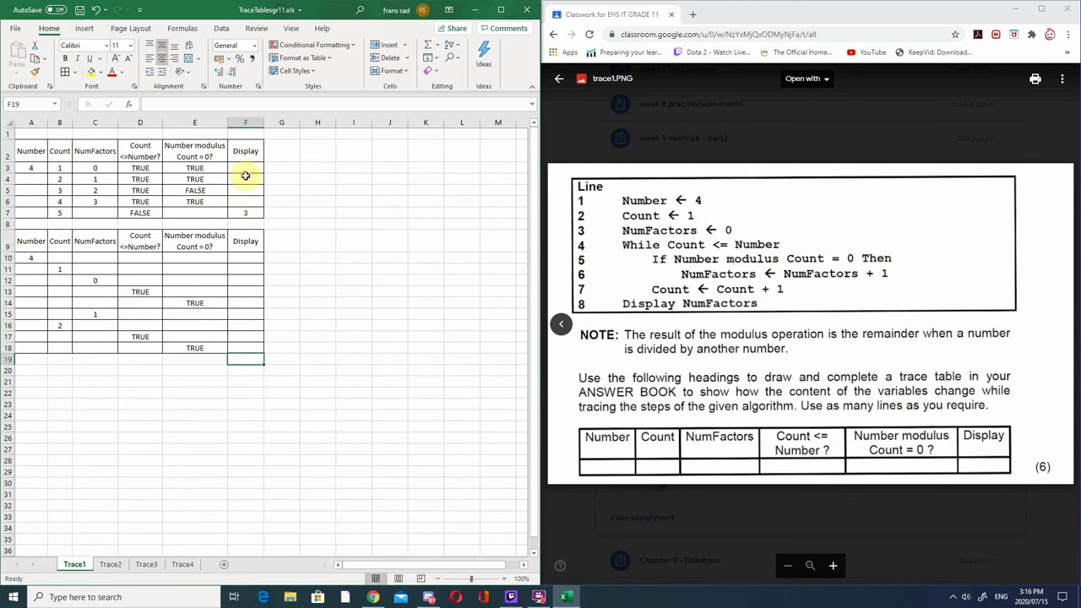
{"action": "left_click", "coordinate": [245, 167]}
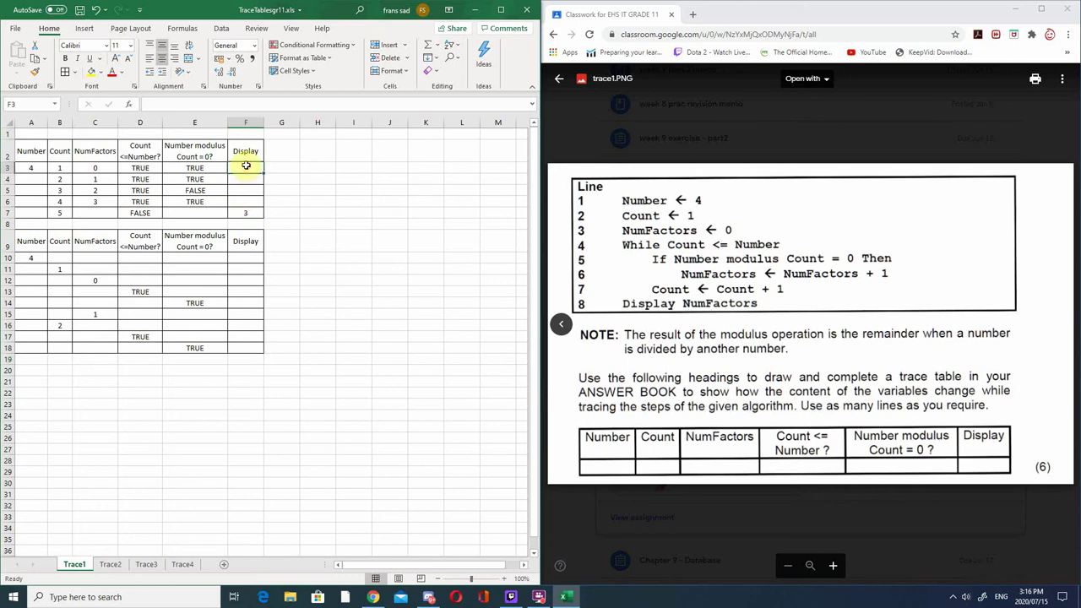
{"action": "type", "text": "0"}
{"action": "key", "text": "Return"}
{"action": "type", "text": "1"}
{"action": "key", "text": "Return"}
{"action": "type", "text": "2"}
{"action": "key", "text": "Return"}
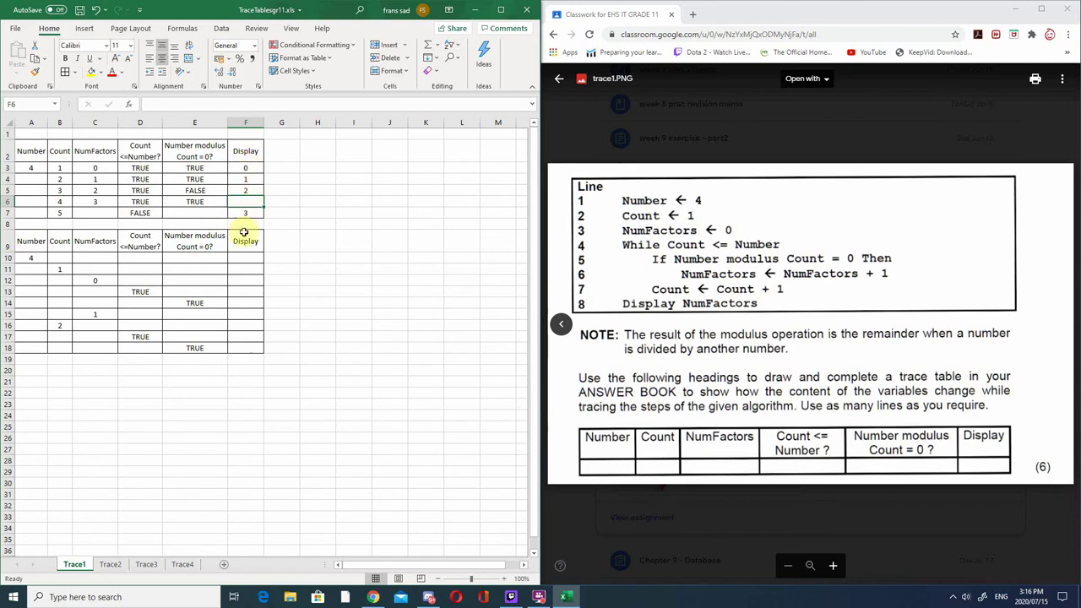
- Clear the Display entries from F3 to F5 in the first table
{"action": "key", "text": "Up"}
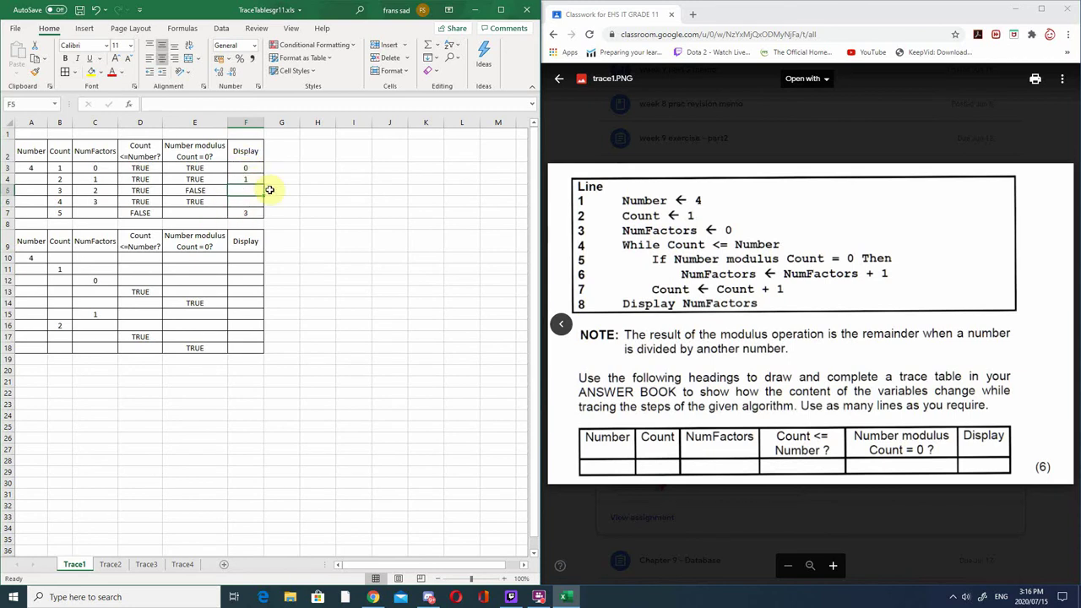
{"action": "key", "text": "Up"}
{"action": "key", "text": "Delete"}
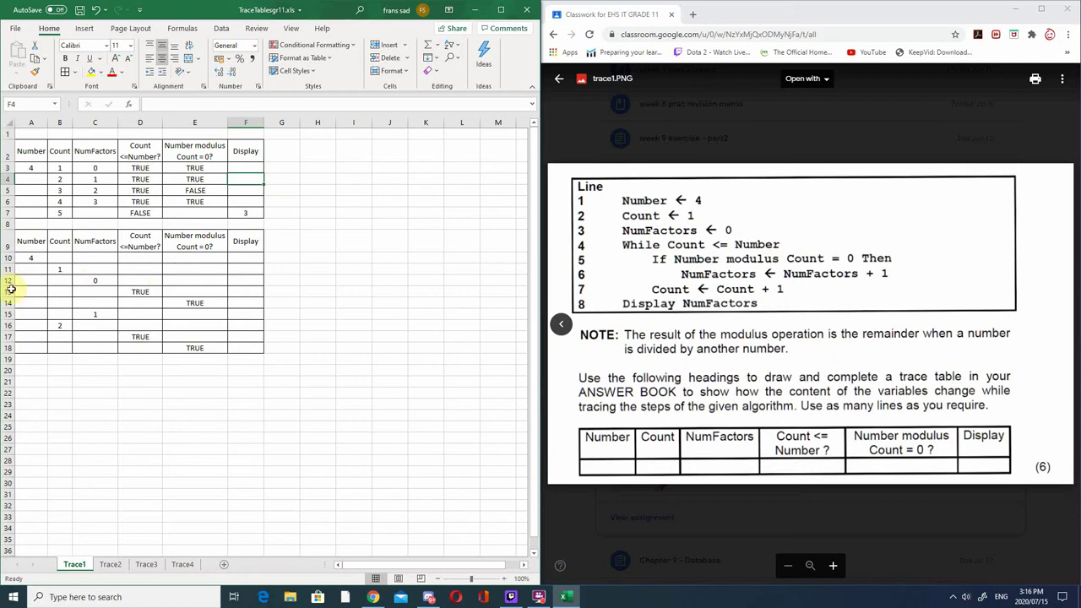
- Fill Number 4 down A10 to A18, and fill Count with 1 in B11 to B15 and 2 in B16 to B17
{"action": "left_click", "coordinate": [34, 258]}
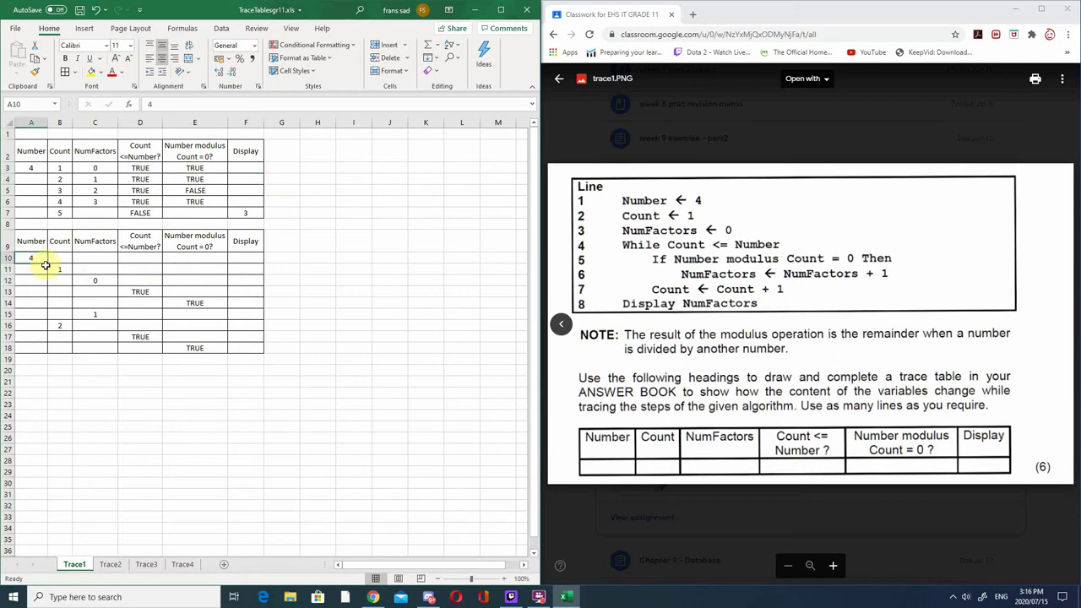
{"action": "left_click_drag", "start_coordinate": [47, 262], "coordinate": [47, 352]}
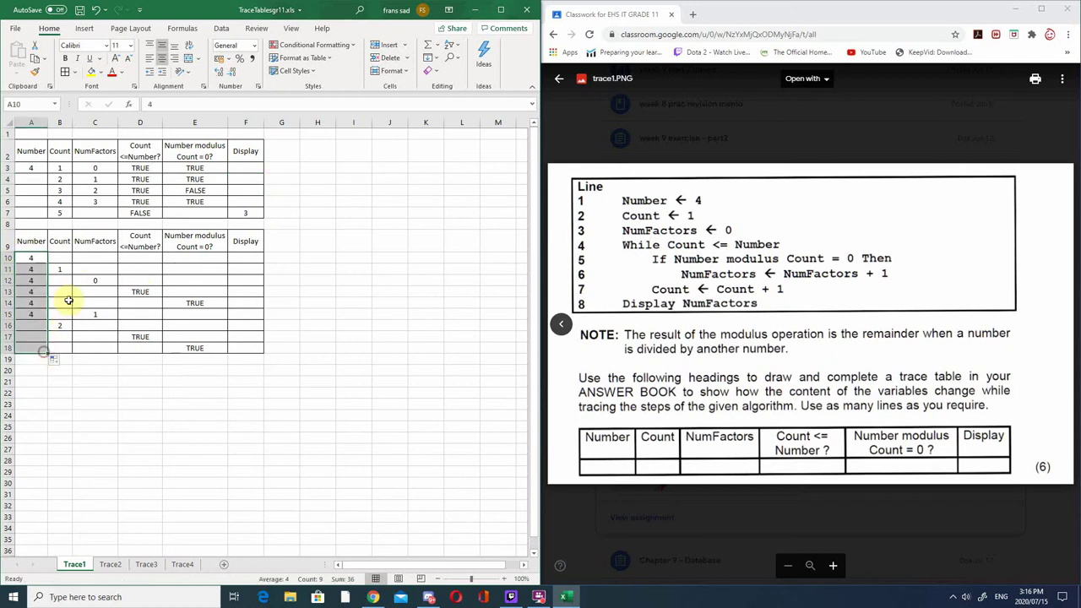
{"action": "left_click", "coordinate": [60, 270]}
{"action": "left_click_drag", "start_coordinate": [71, 276], "coordinate": [70, 337]}
{"action": "left_click", "coordinate": [62, 326]}
{"action": "type", "text": "2"}
{"action": "key", "text": "Return"}
{"action": "left_click", "coordinate": [62, 327]}
- Fill NumFactors with 0 in C12 to C14 and 1 in C15 to C18, and enter Count 2 in B18
{"action": "left_click", "coordinate": [95, 281]}
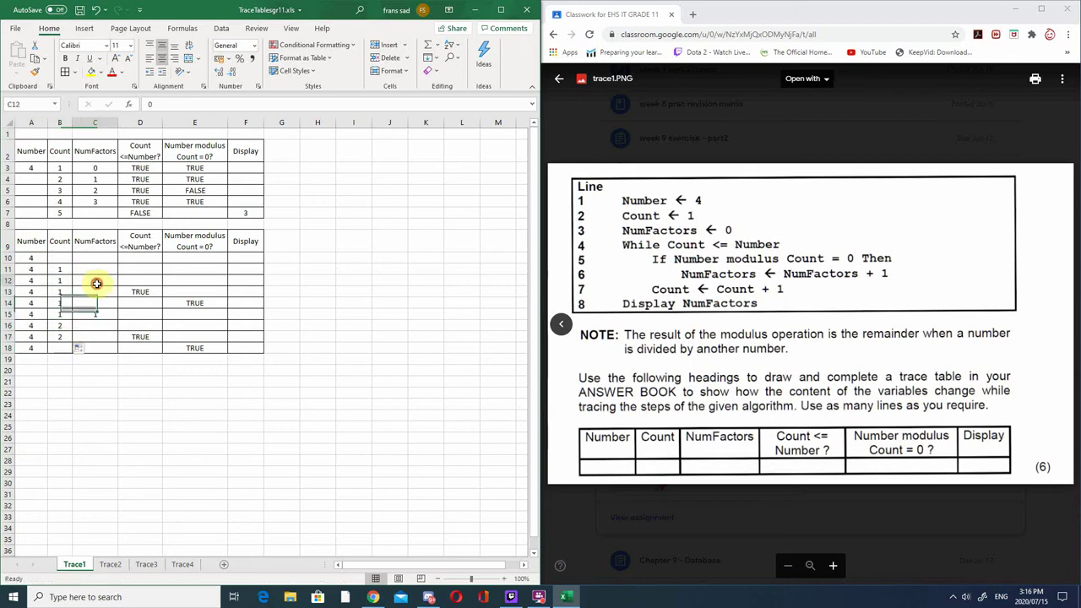
{"action": "left_click_drag", "start_coordinate": [116, 287], "coordinate": [109, 353]}
{"action": "left_click", "coordinate": [108, 315]}
{"action": "left_click", "coordinate": [62, 347]}
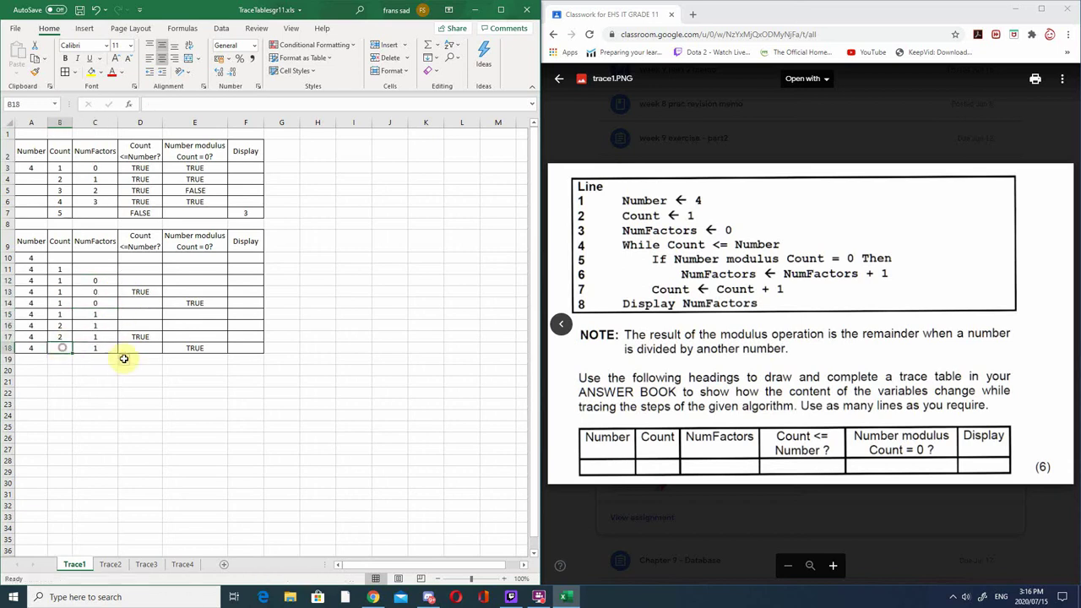
{"action": "type", "text": "2"}
{"action": "left_click", "coordinate": [152, 417]}
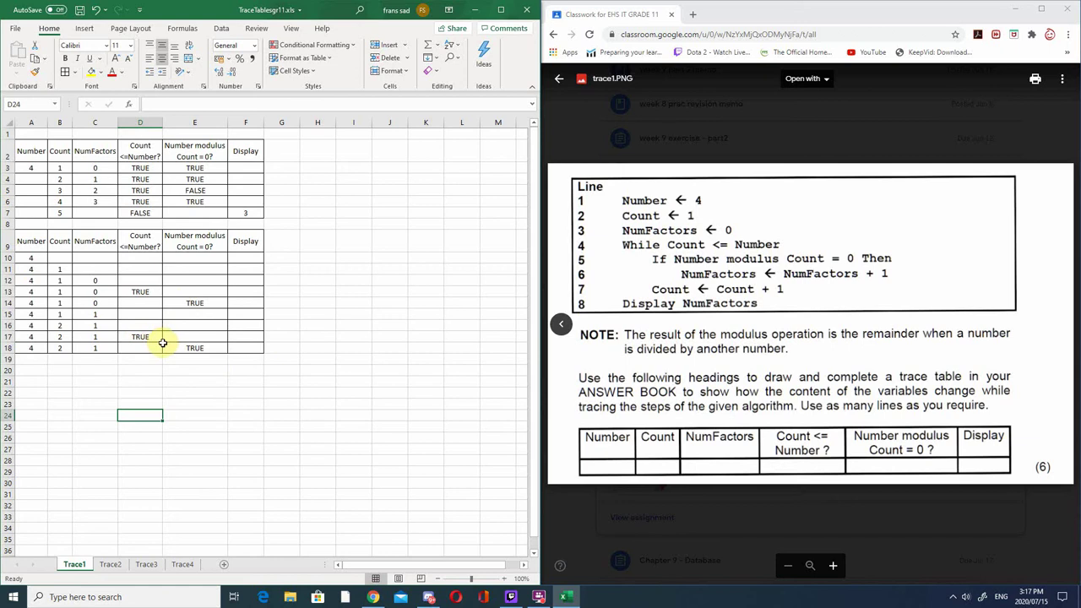
- Undo all the repeated Number, Count and NumFactors values filled into rows 10 to 18
{"action": "key", "text": "ctrl+z"}
{"action": "key", "text": "ctrl+z"}
{"action": "key", "text": "ctrl+z"}
{"action": "key", "text": "ctrl+z"}
{"action": "key", "text": "ctrl+z"}
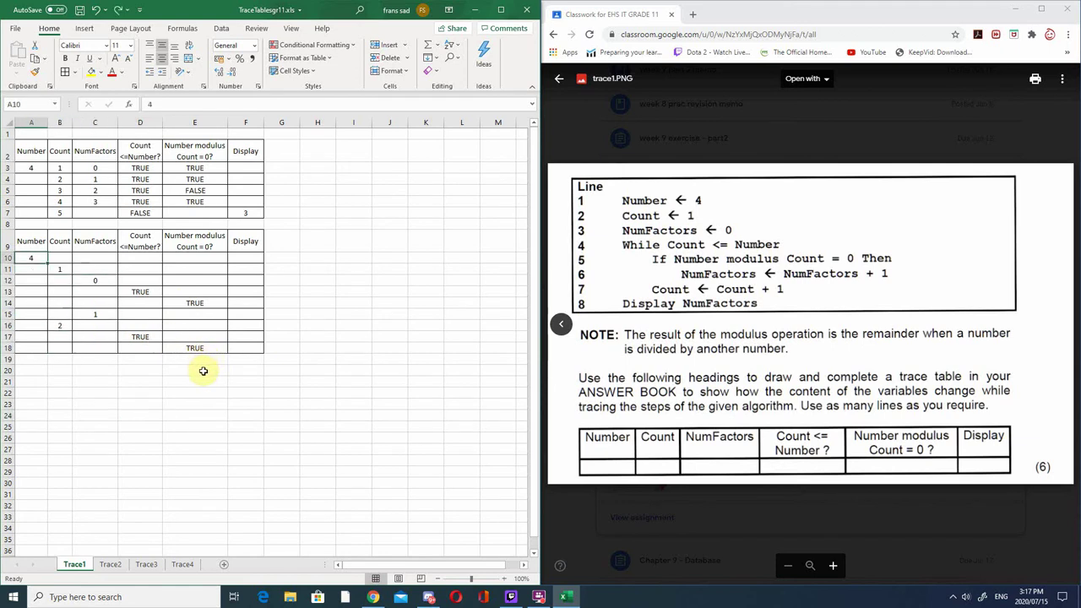
{"action": "left_click", "coordinate": [194, 380]}
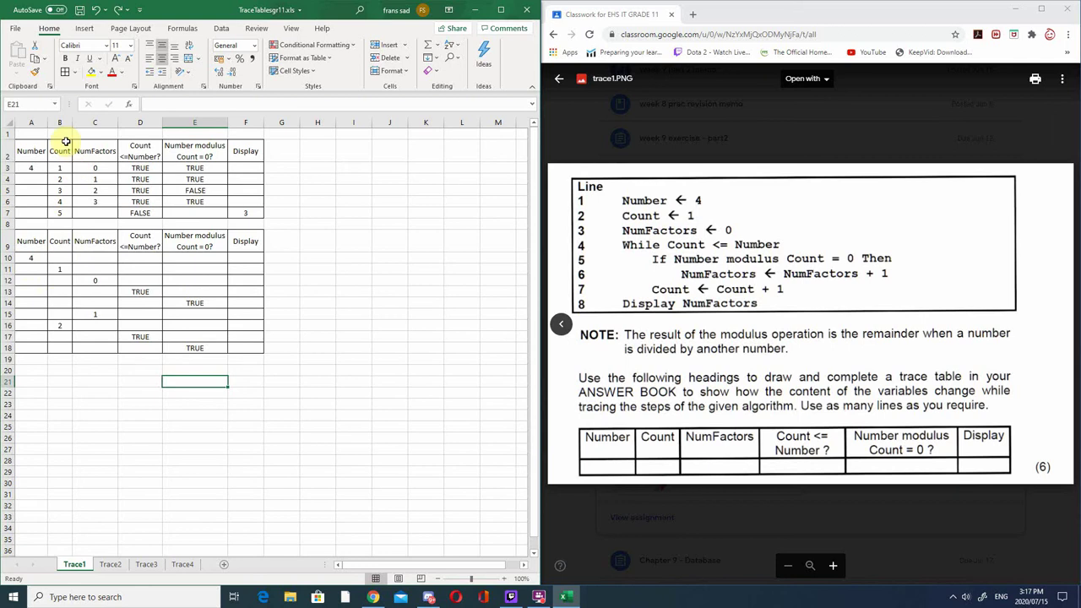
- Move the second trace table from A9 to F18 one column over so that it starts at B9
{"action": "left_click_drag", "start_coordinate": [30, 239], "coordinate": [243, 354]}
{"action": "left_click", "coordinate": [186, 414]}
{"action": "left_click_drag", "start_coordinate": [36, 245], "coordinate": [258, 347]}
{"action": "key", "text": "ctrl+c"}
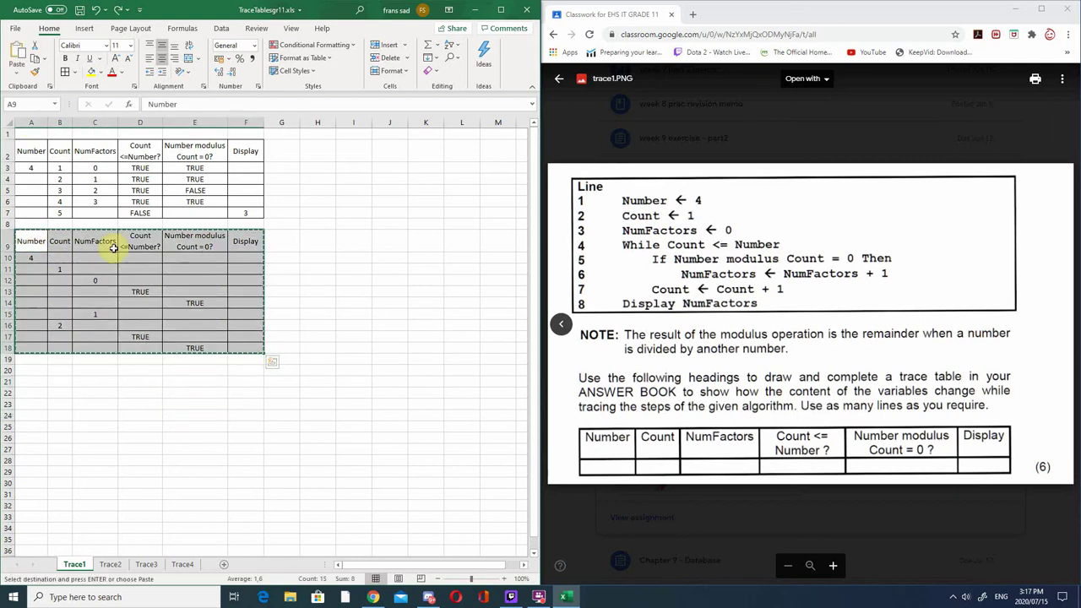
{"action": "left_click", "coordinate": [58, 240]}
{"action": "key", "text": "Return"}
{"action": "left_click", "coordinate": [59, 314]}
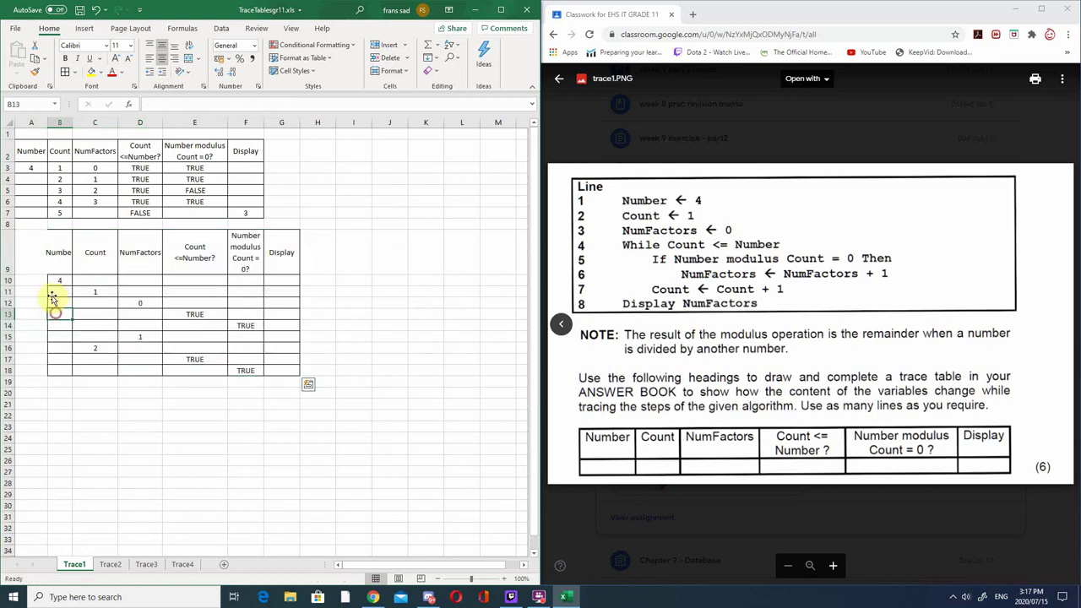
- Add the heading Line in A9 beside the second trace table
{"action": "left_click", "coordinate": [31, 256]}
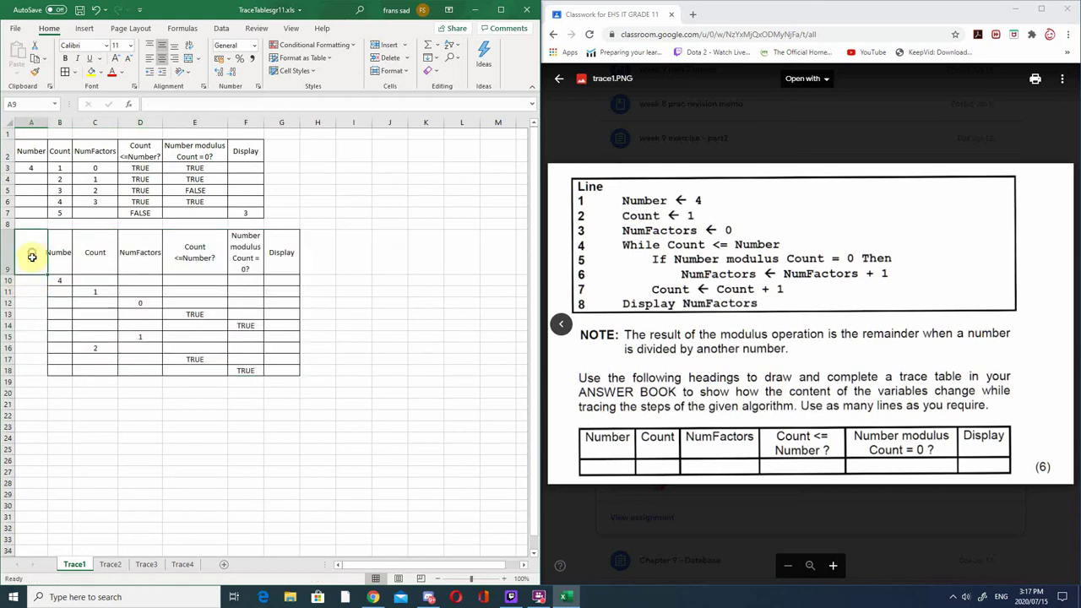
{"action": "type", "text": "Line"}
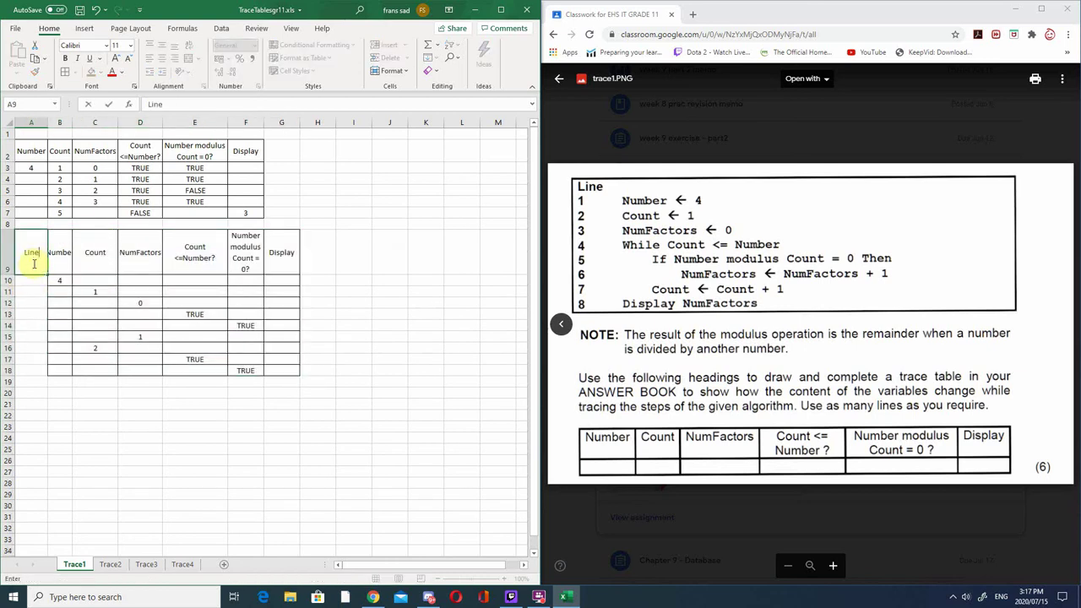
{"action": "left_click", "coordinate": [36, 288]}
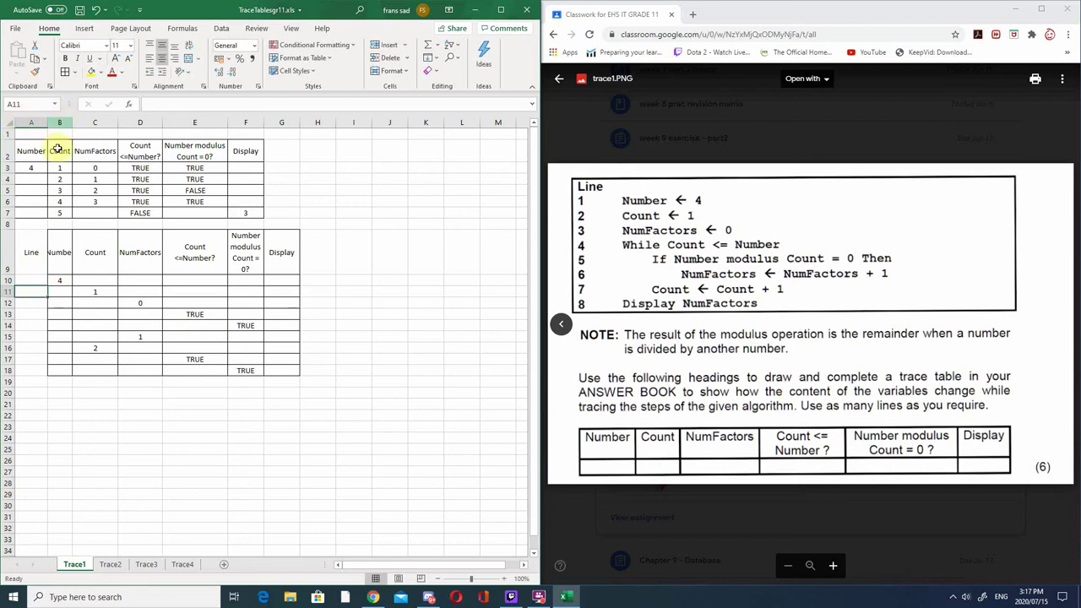
- Enter line numbers 1, 2, 3, 4 and 5 in A10 to A14 of the Line column
{"action": "left_click", "coordinate": [25, 280]}
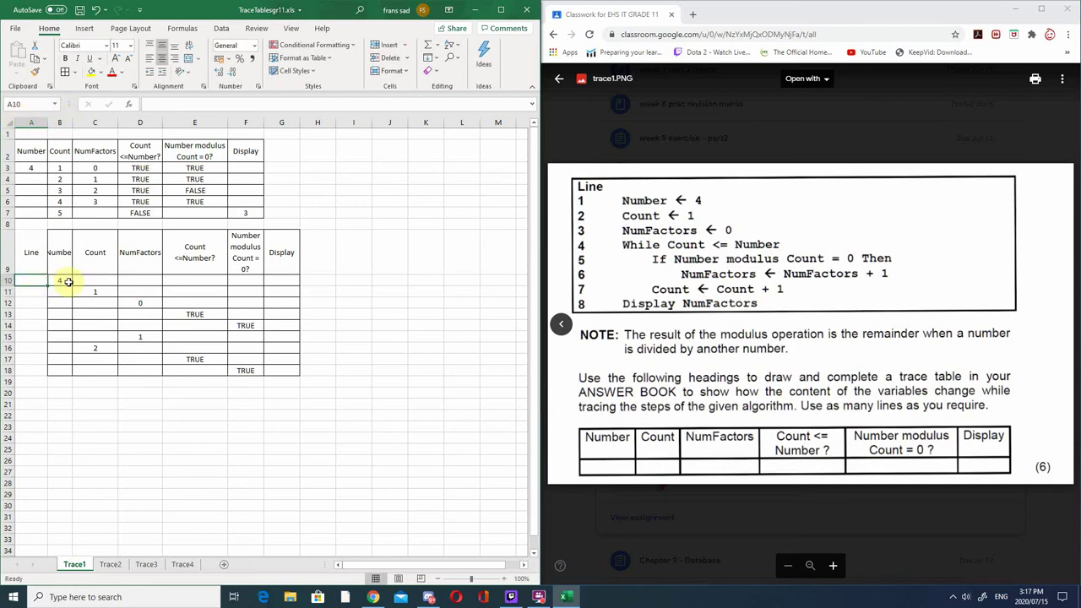
{"action": "type", "text": "1"}
{"action": "key", "text": "Return"}
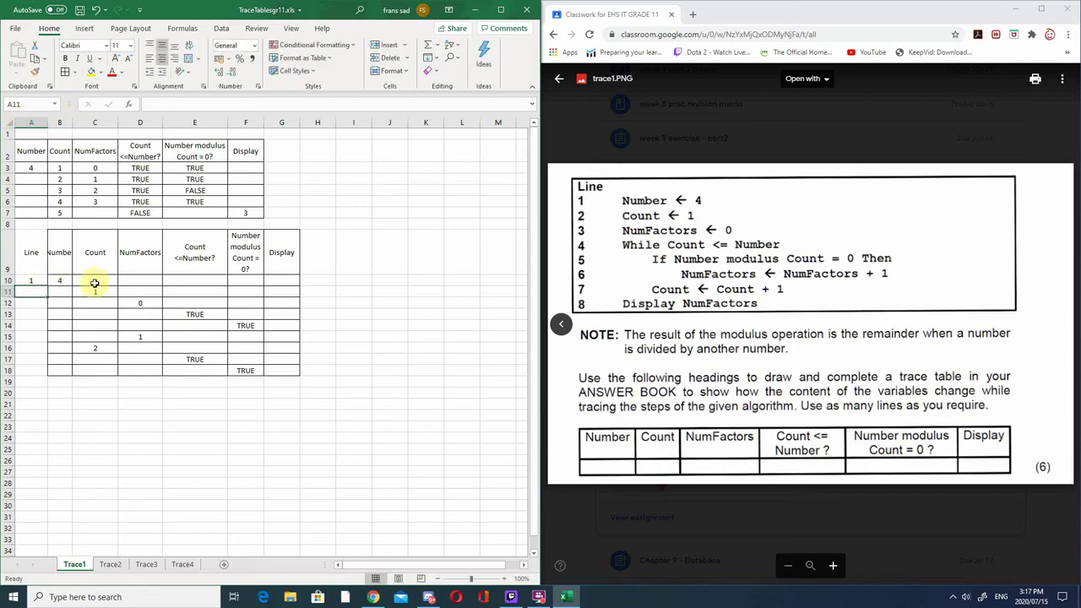
{"action": "type", "text": "2"}
{"action": "key", "text": "Return"}
{"action": "type", "text": "3"}
{"action": "key", "text": "Return"}
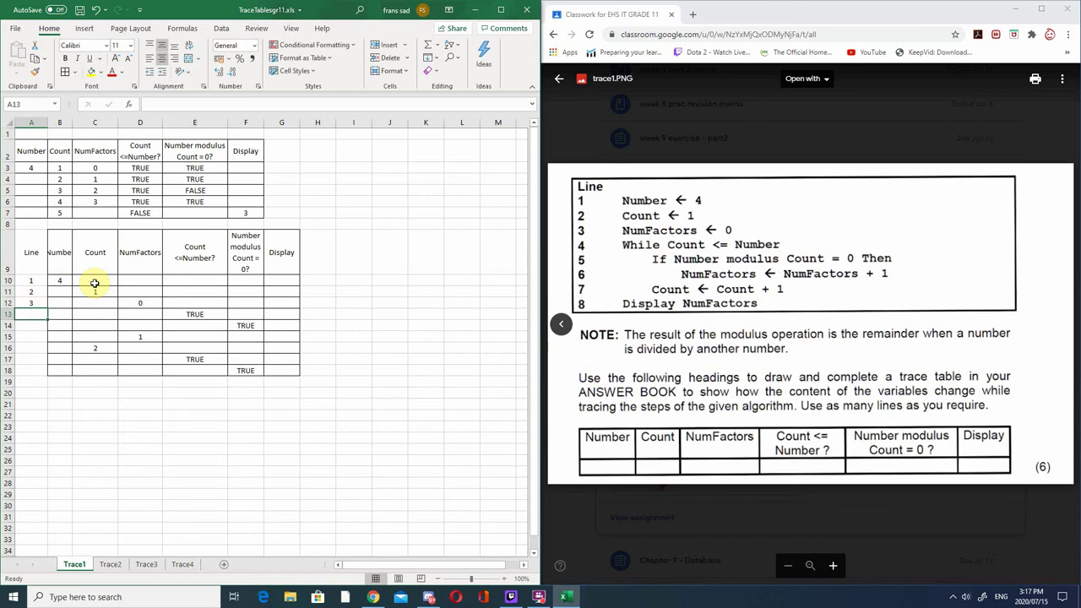
{"action": "type", "text": "4"}
{"action": "key", "text": "Return"}
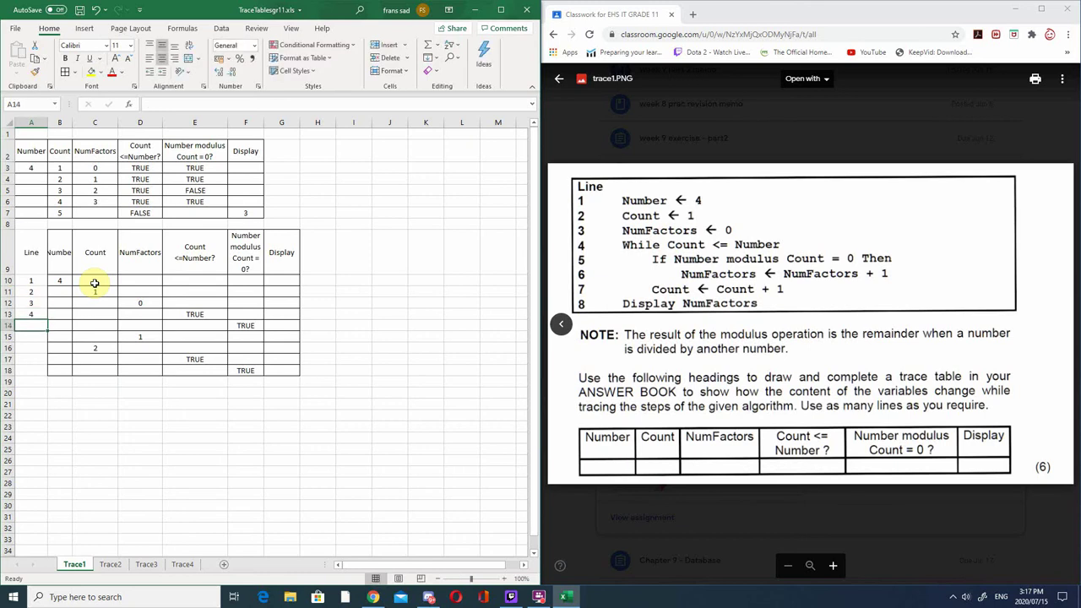
{"action": "type", "text": "5"}
{"action": "key", "text": "Return"}
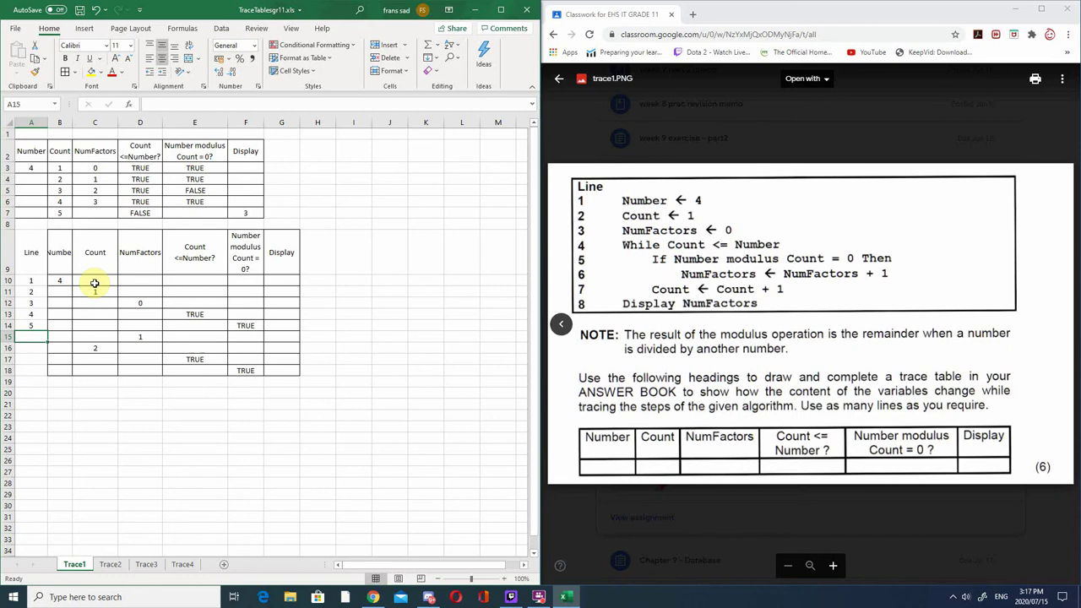
- Continue the Line column with 6, 7, 4 and 5 in A15 to A18
{"action": "type", "text": "7"}
{"action": "key", "text": "Return"}
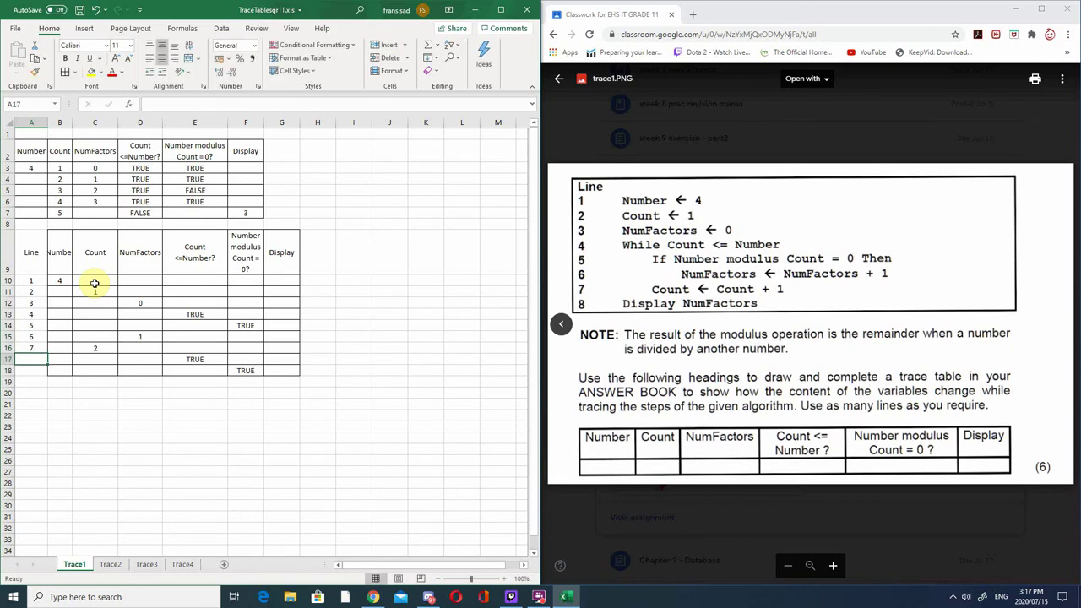
{"action": "type", "text": "4"}
{"action": "key", "text": "Return"}
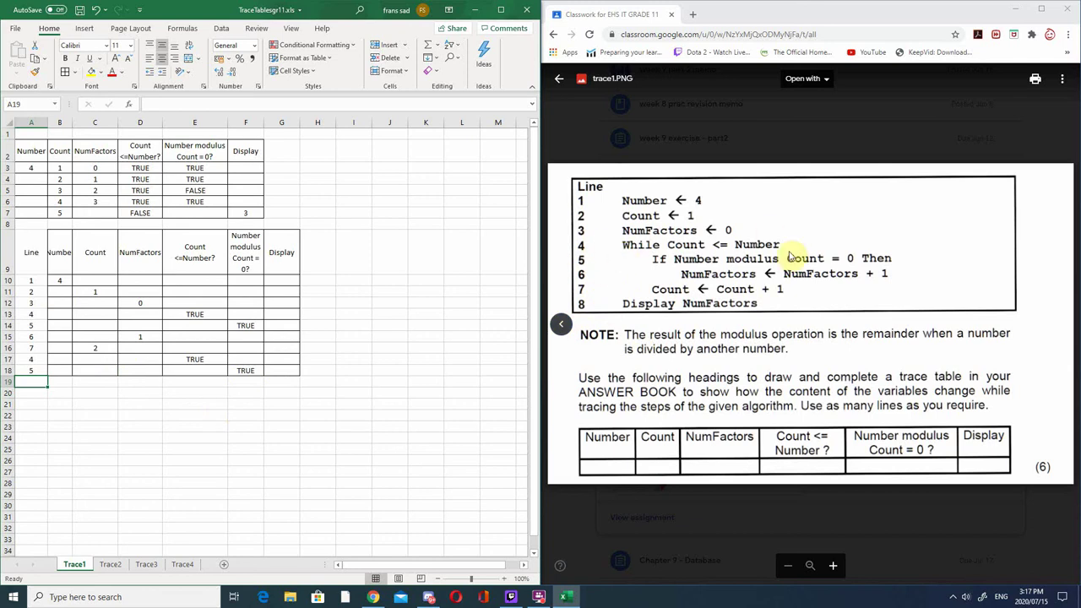
{"action": "left_click", "coordinate": [95, 391]}
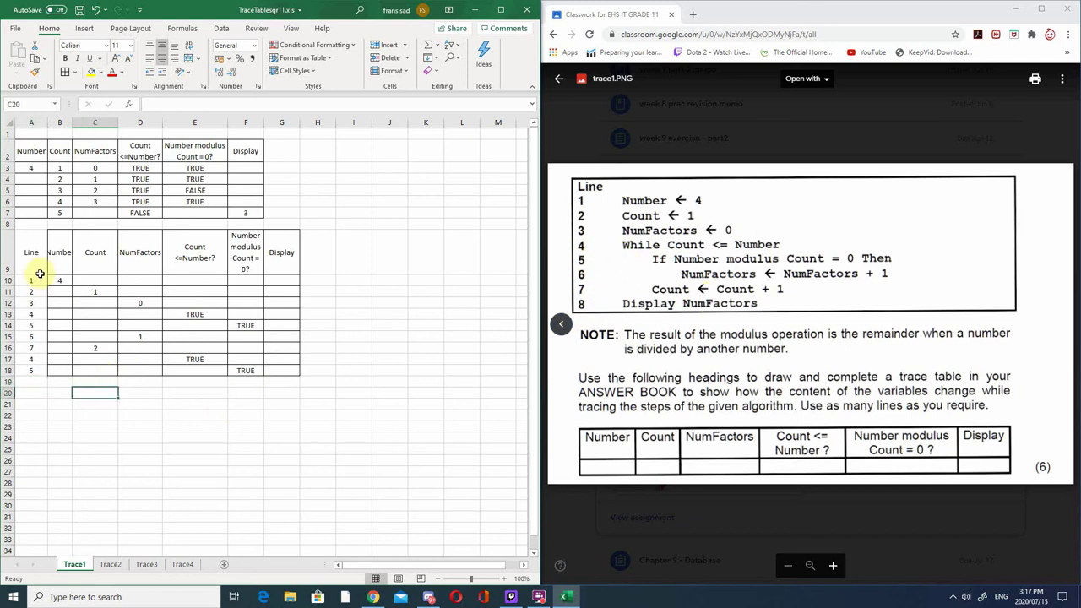
{"action": "left_click_drag", "start_coordinate": [40, 274], "coordinate": [184, 369]}
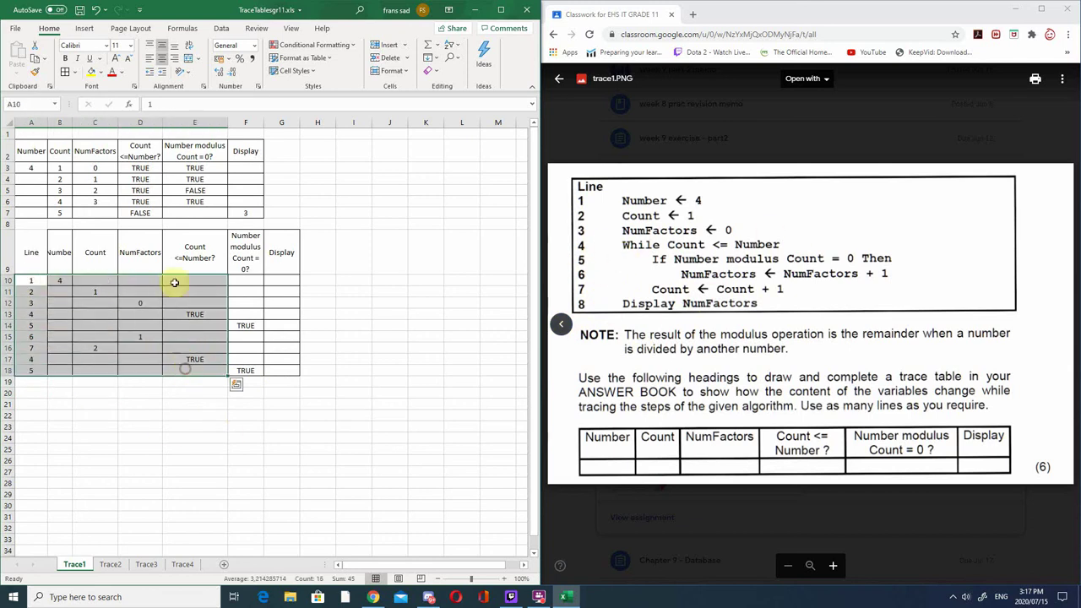
{"action": "left_click", "coordinate": [30, 382]}
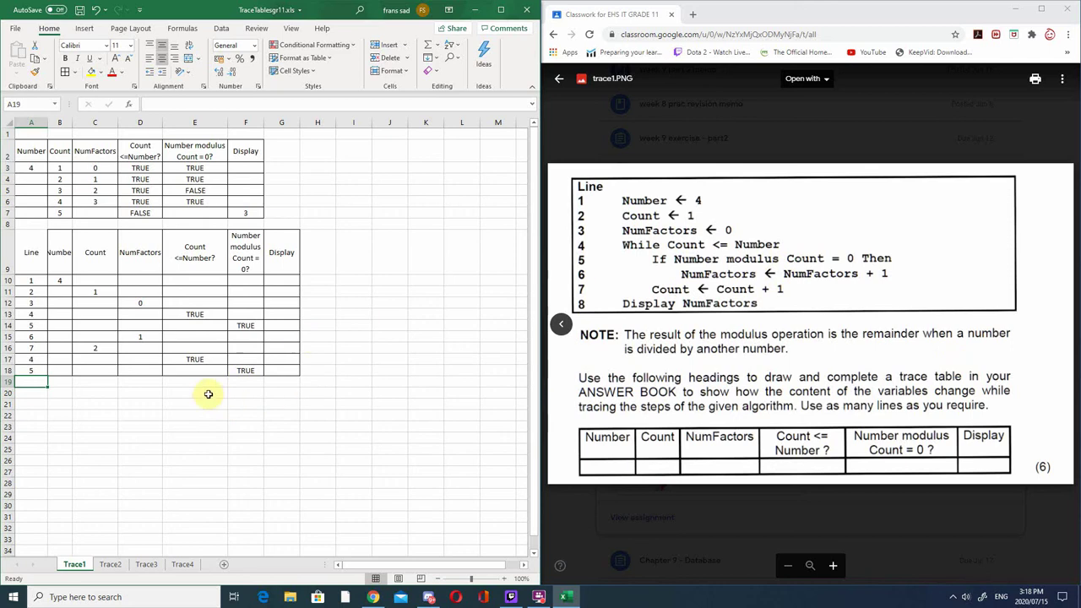
- Enter NumFactors 2 in D19 and Count 3 in C20 of the second trace table
{"action": "left_click", "coordinate": [140, 381]}
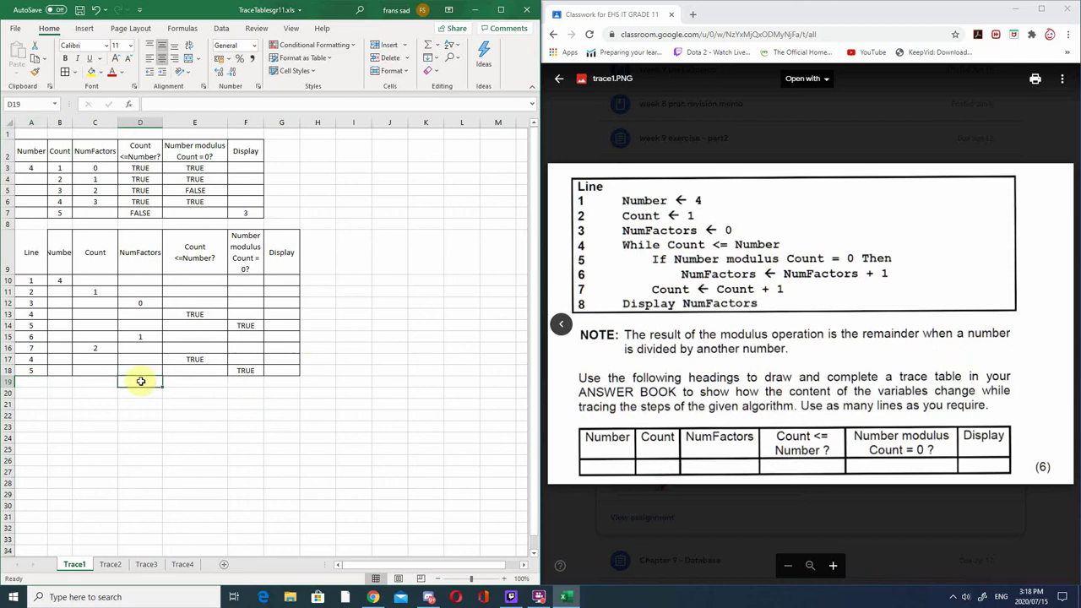
{"action": "type", "text": "2"}
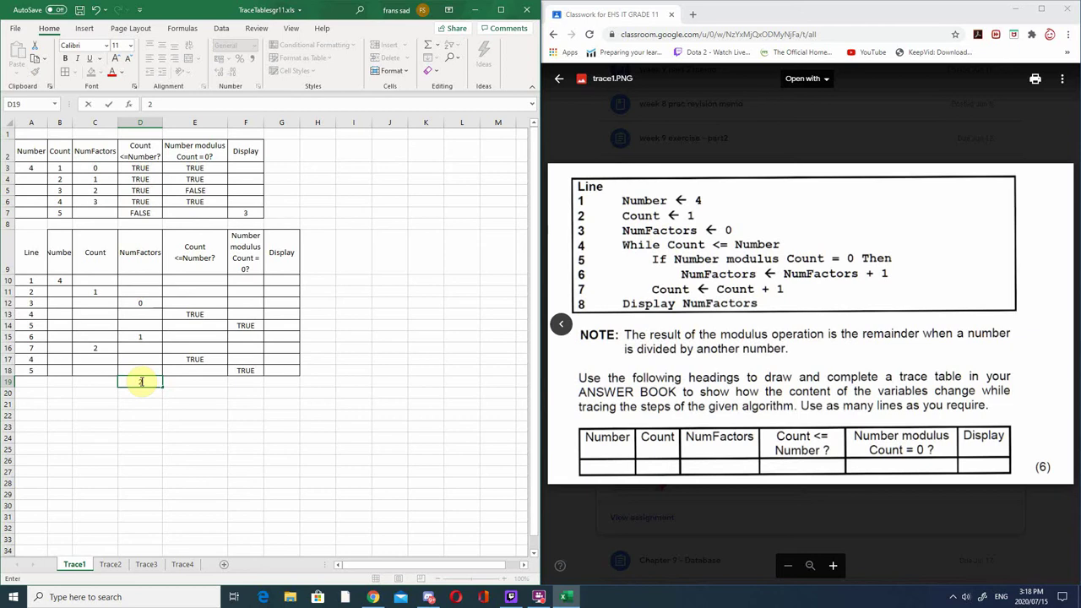
{"action": "key", "text": "Return"}
{"action": "key", "text": "Left"}
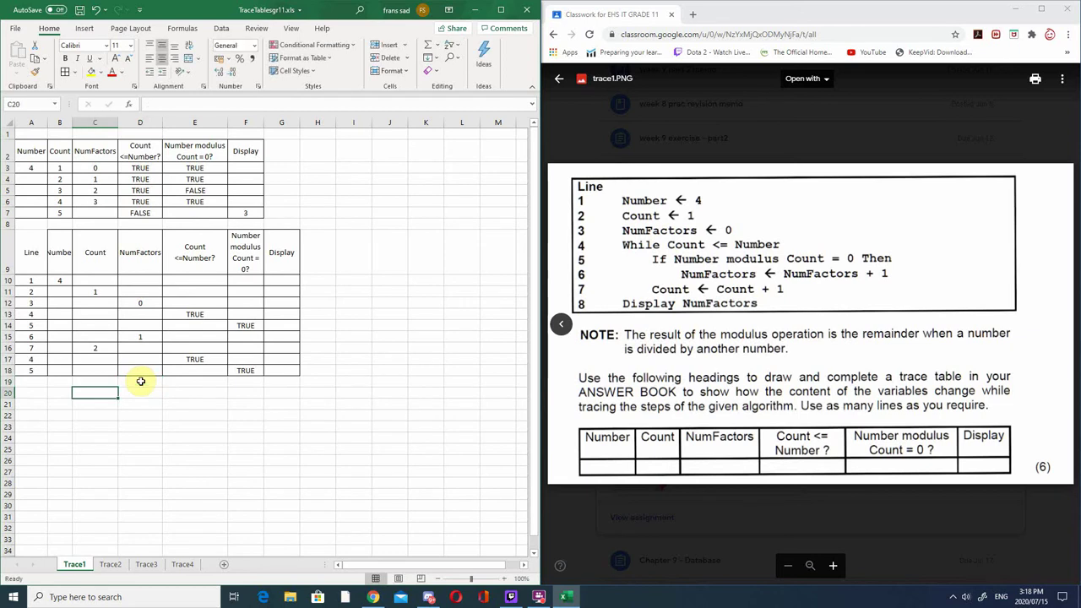
{"action": "type", "text": "3"}
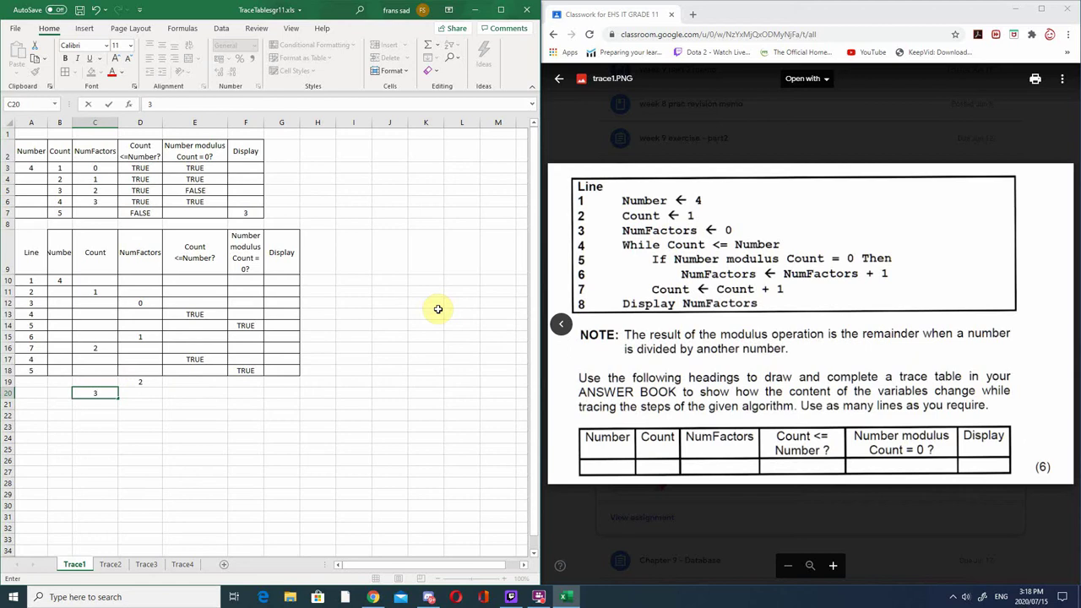
{"action": "key", "text": "Return"}
- Enter TRUE for Count <=Number? in E21 and FALSE for Number modulus Count = 0? in F22
{"action": "key", "text": "Right"}
{"action": "key", "text": "Right"}
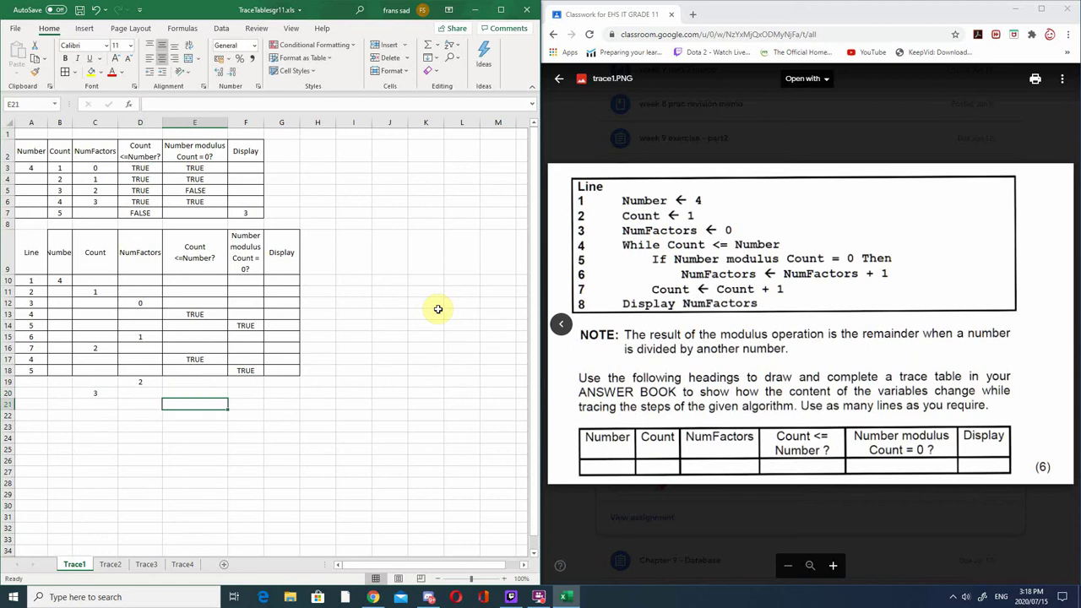
{"action": "type", "text": "true"}
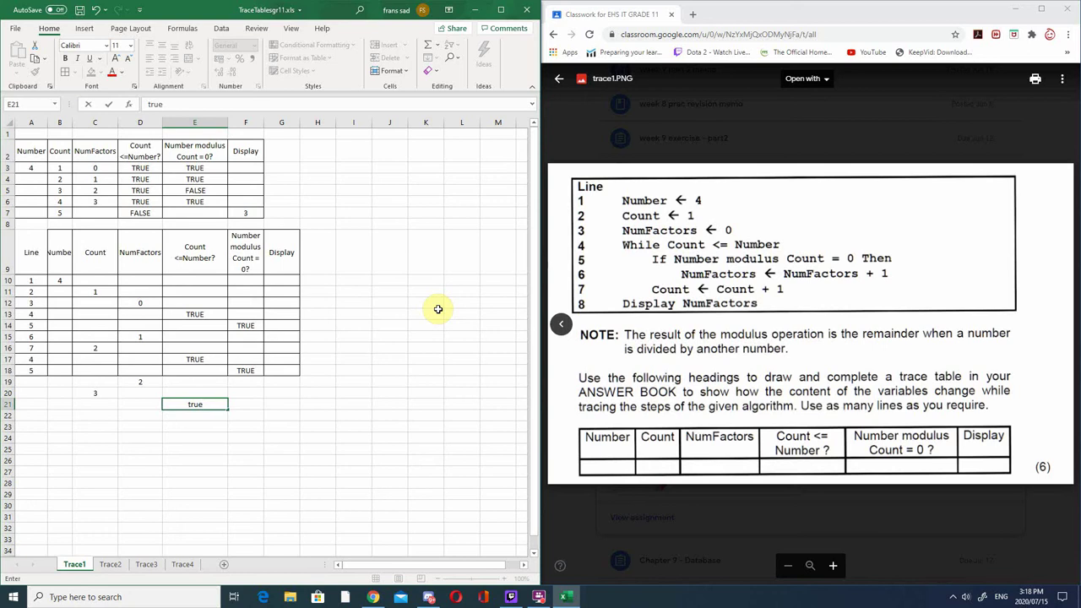
{"action": "key", "text": "Return"}
{"action": "key", "text": "Right"}
{"action": "type", "text": "fla"}
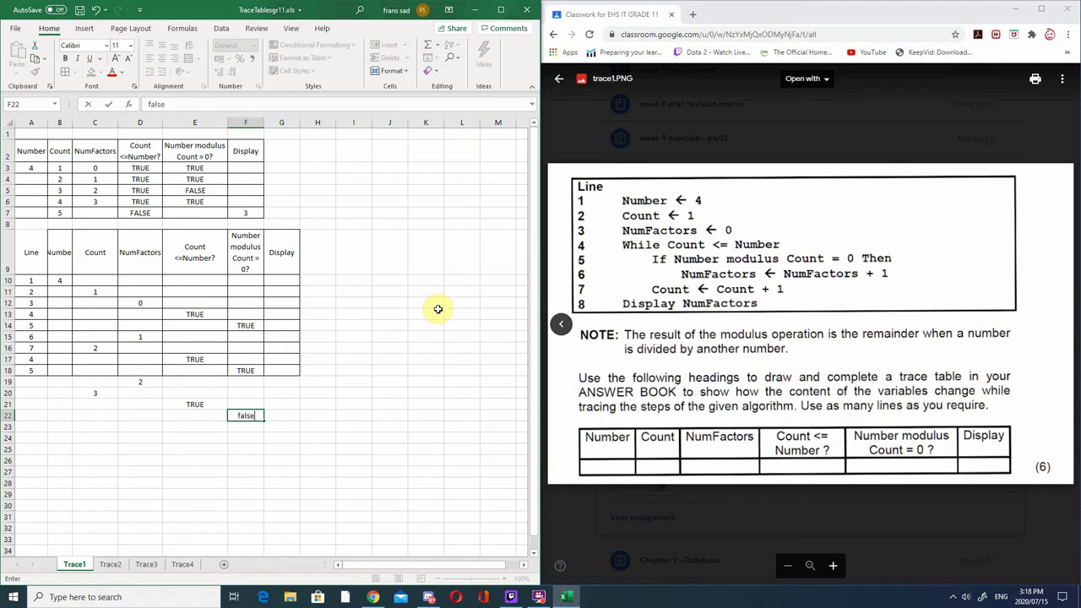
{"action": "type", "text": "se"}
{"action": "key", "text": "Return"}
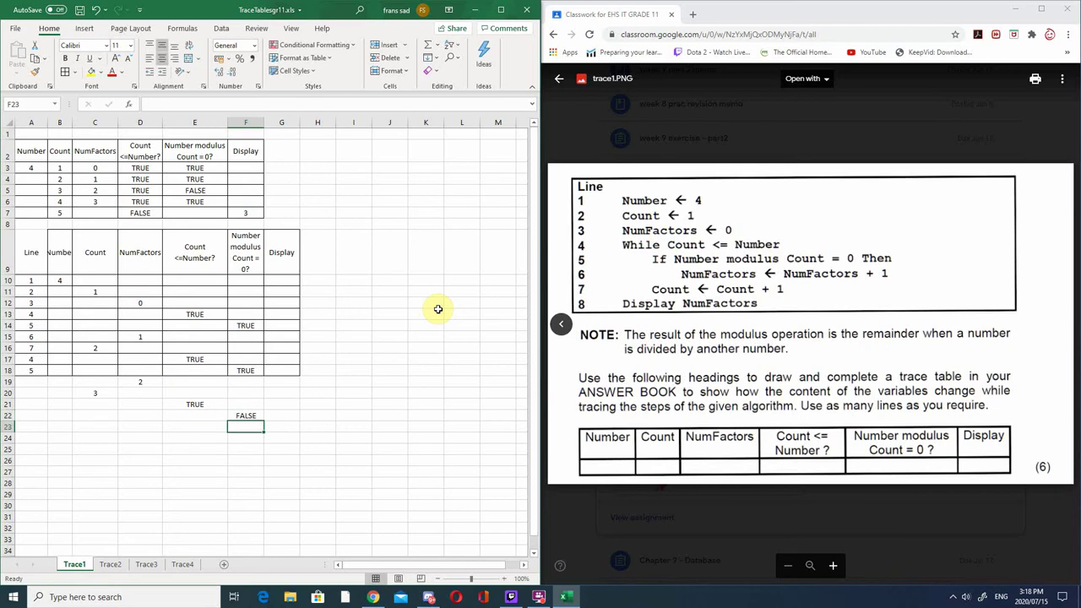
- Enter Count 4 in C23 of the second trace table
{"action": "key", "text": "Left"}
{"action": "key", "text": "Left"}
{"action": "key", "text": "Left"}
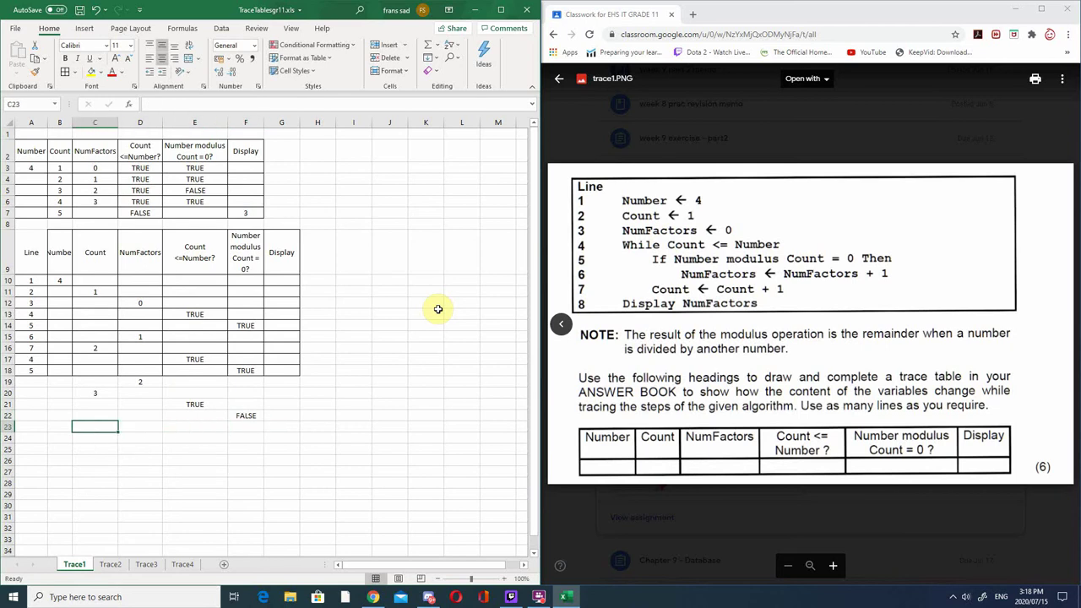
{"action": "type", "text": "4"}
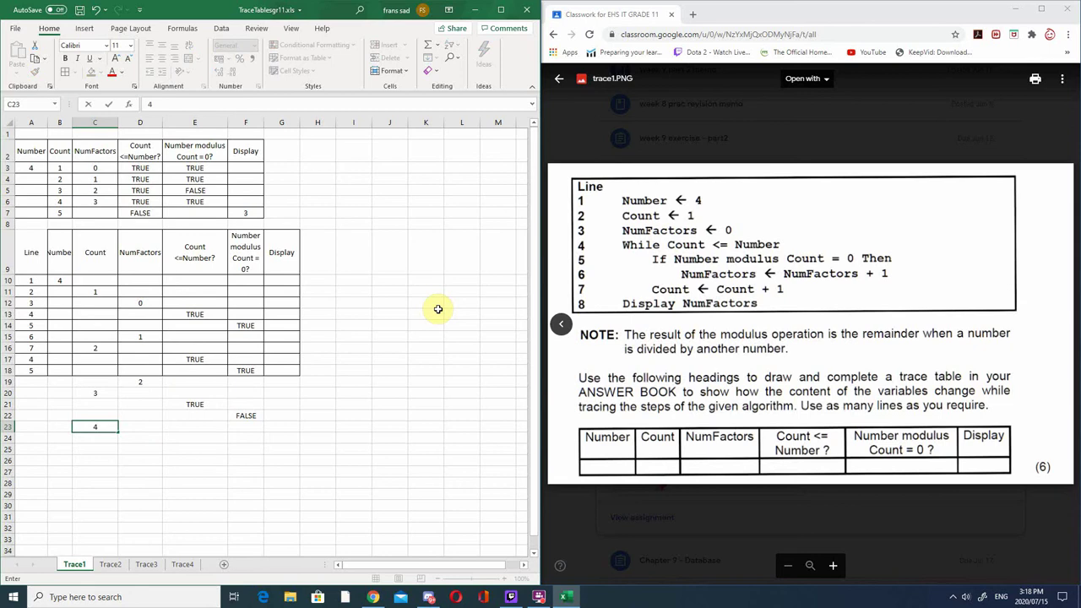
{"action": "key", "text": "Return"}
- Enter TRUE for Count <=Number? in E24 and TRUE for Number modulus Count = 0? in F25
{"action": "key", "text": "Right"}
{"action": "key", "text": "Right"}
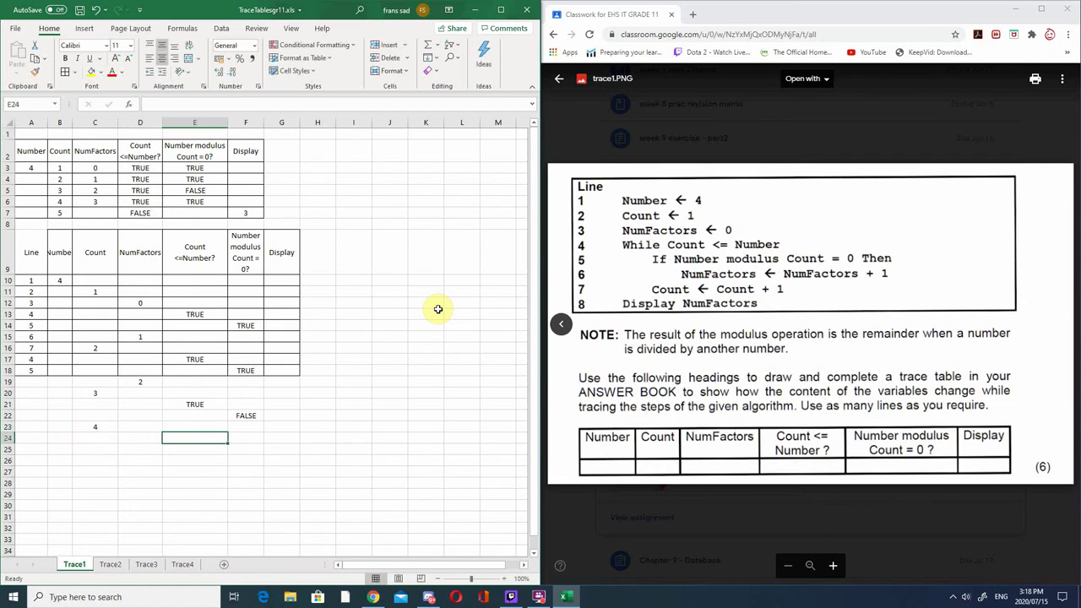
{"action": "type", "text": "true"}
{"action": "key", "text": "Return"}
{"action": "key", "text": "Right"}
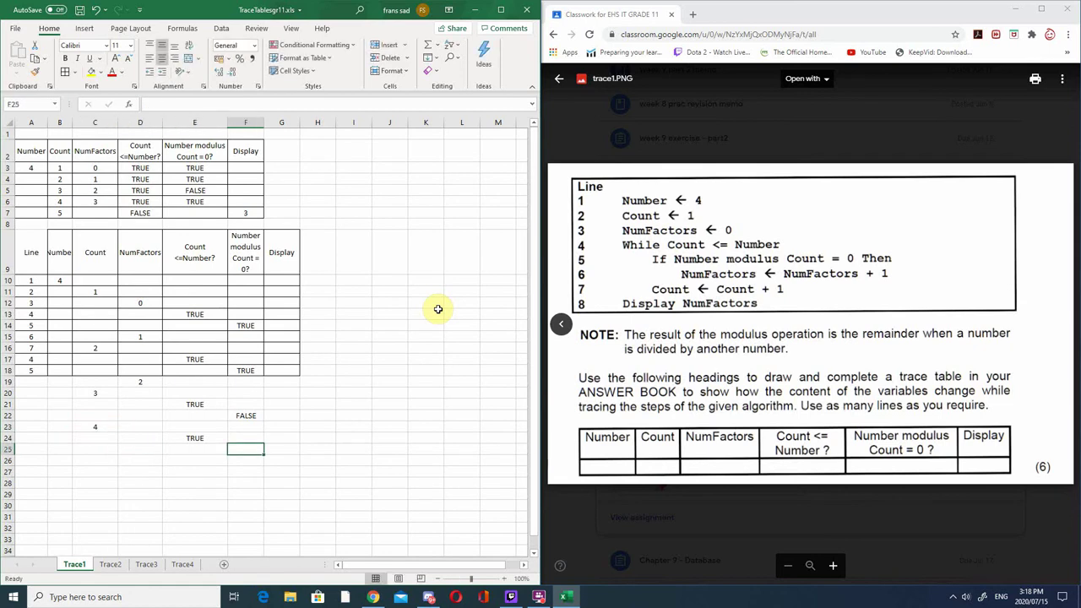
{"action": "type", "text": "true"}
{"action": "key", "text": "Return"}
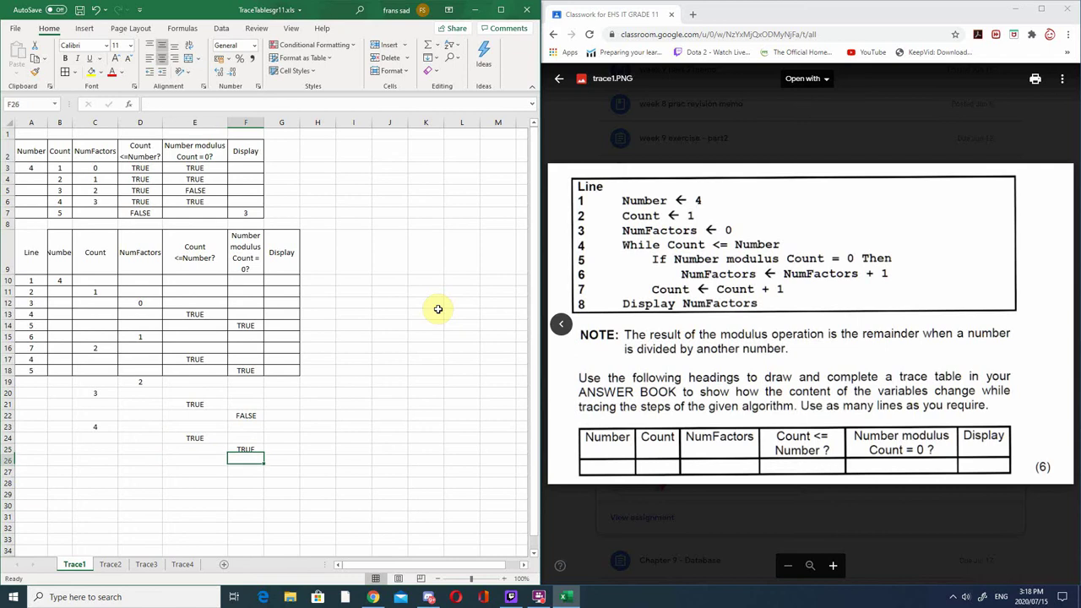
- Enter NumFactors 3 in D26 and Count 5 in C27 of the second trace table
{"action": "key", "text": "Left"}
{"action": "key", "text": "Left"}
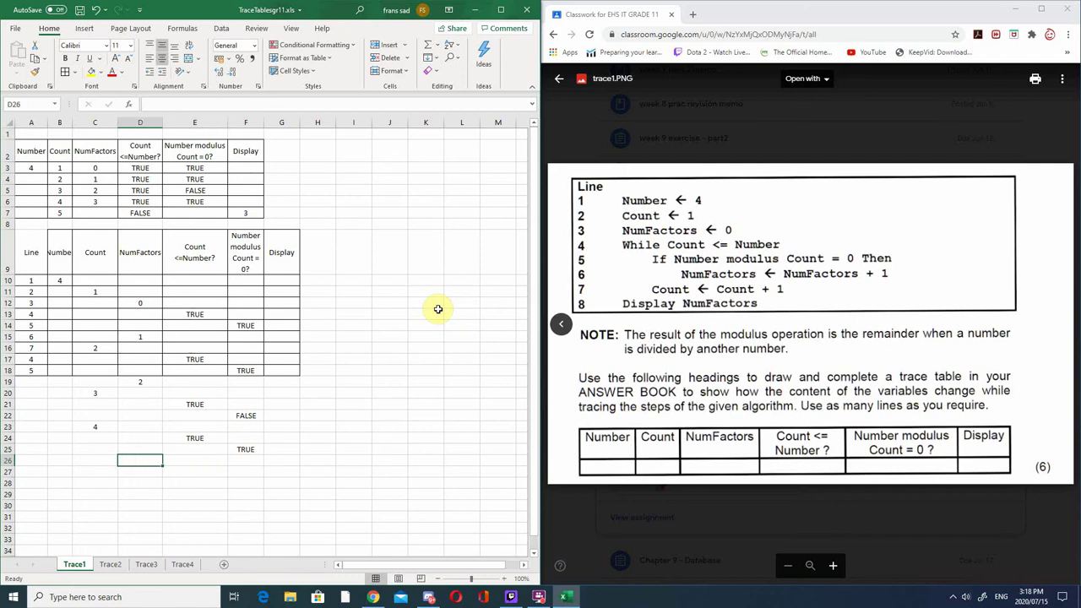
{"action": "type", "text": "3"}
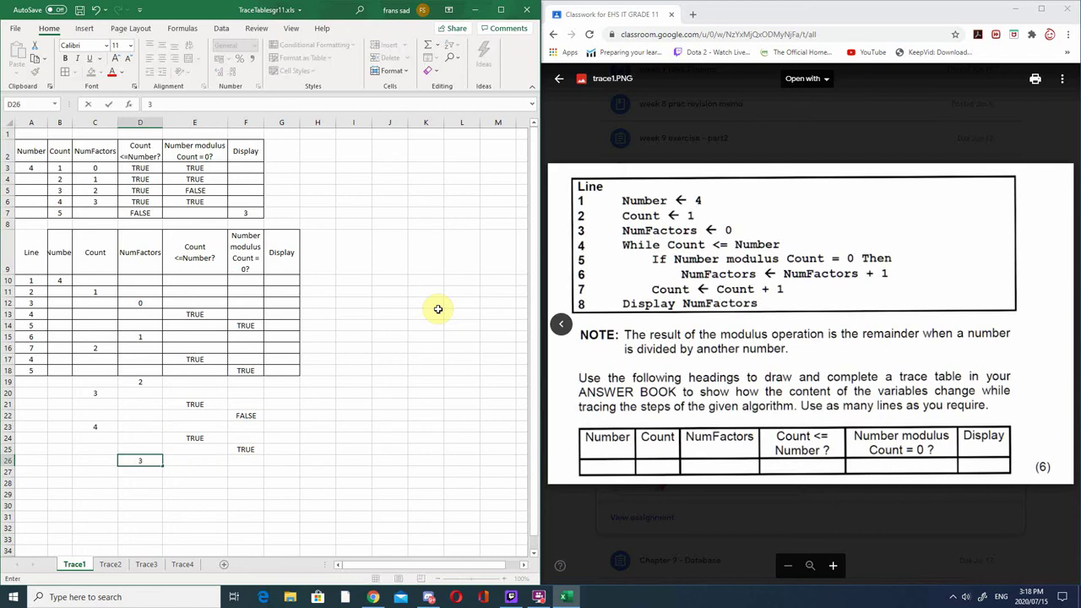
{"action": "key", "text": "Return"}
{"action": "key", "text": "Left"}
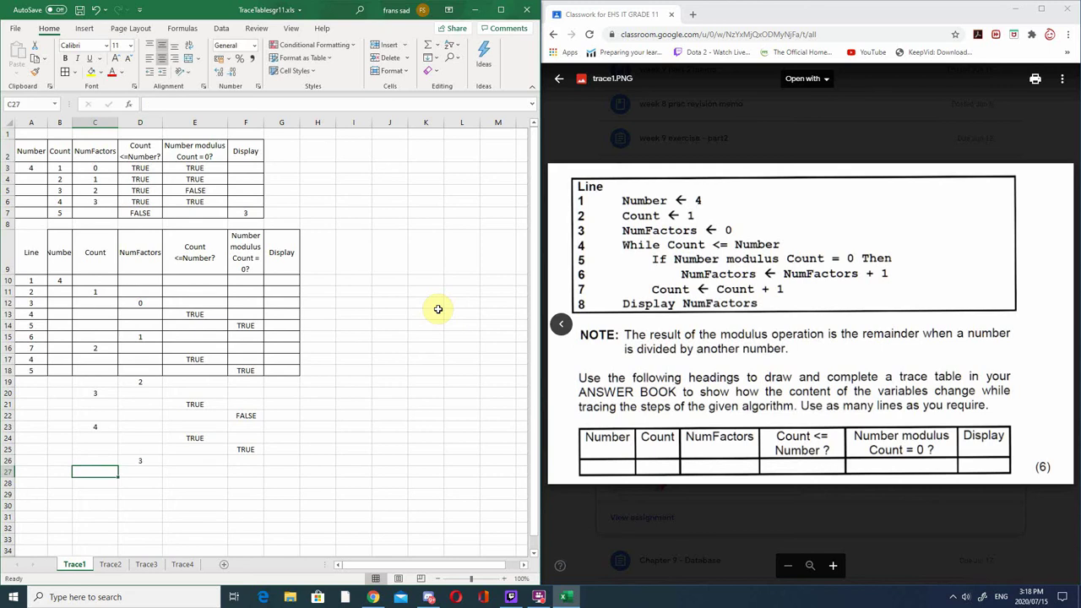
{"action": "type", "text": "5"}
{"action": "key", "text": "Down"}
- Enter FALSE for Count <=Number? in E28 and 3 under Display in G29
{"action": "key", "text": "Right"}
{"action": "key", "text": "Right"}
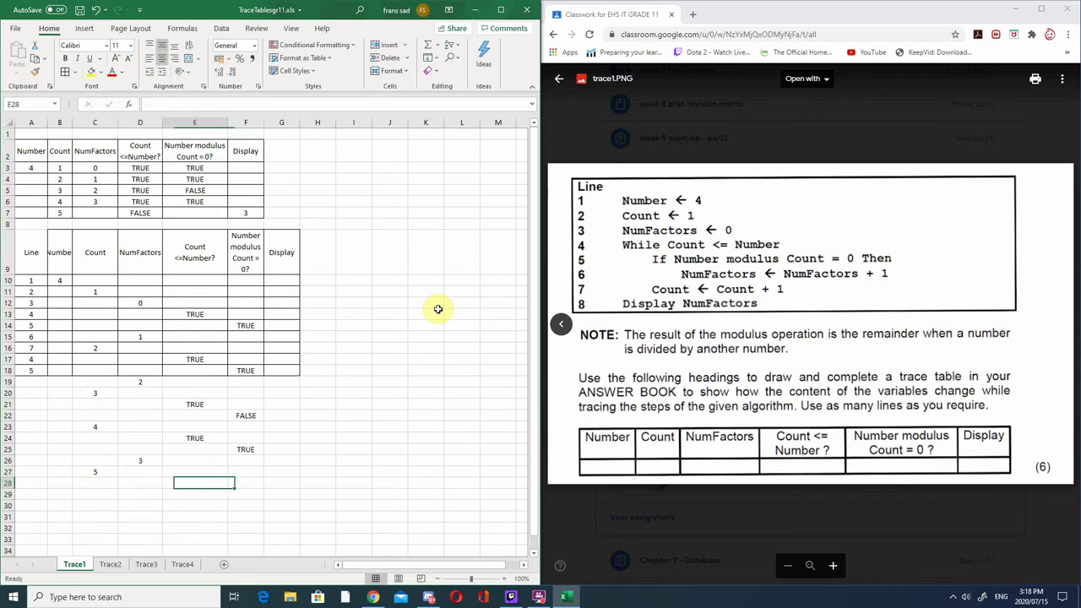
{"action": "type", "text": "false"}
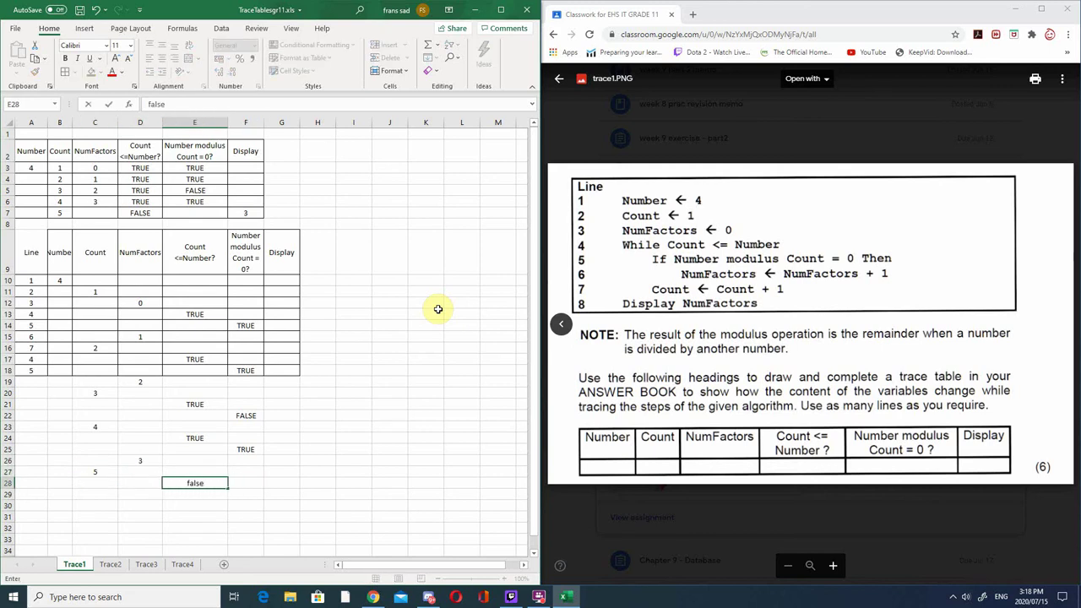
{"action": "key", "text": "Return"}
{"action": "key", "text": "Right"}
{"action": "key", "text": "Right"}
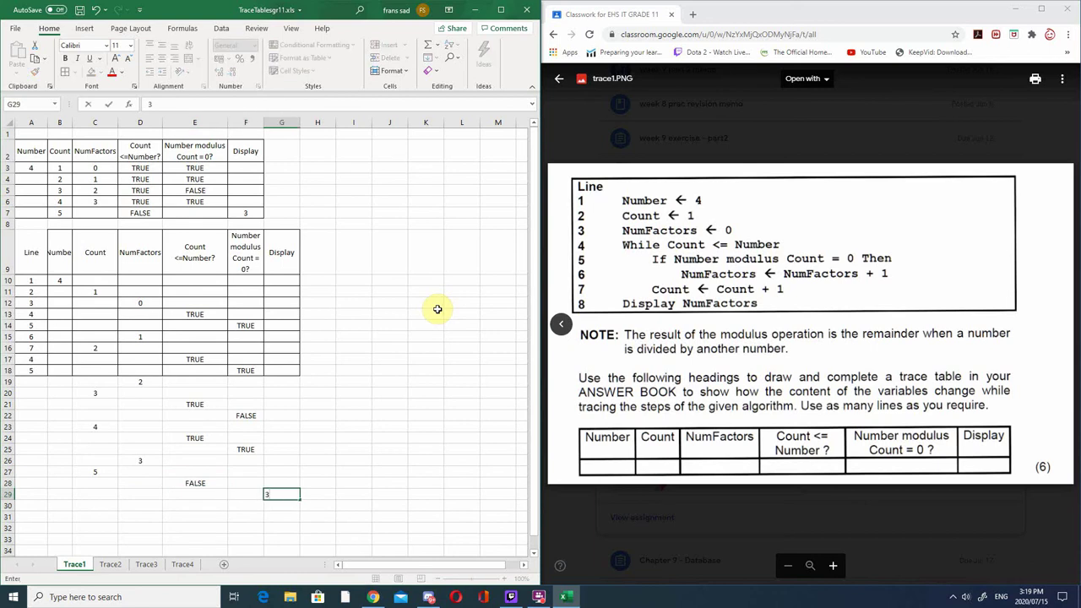
- Enter line numbers 6, 7, 4 and 5 in A19 to A22 of the Line column
{"action": "left_click", "coordinate": [38, 380]}
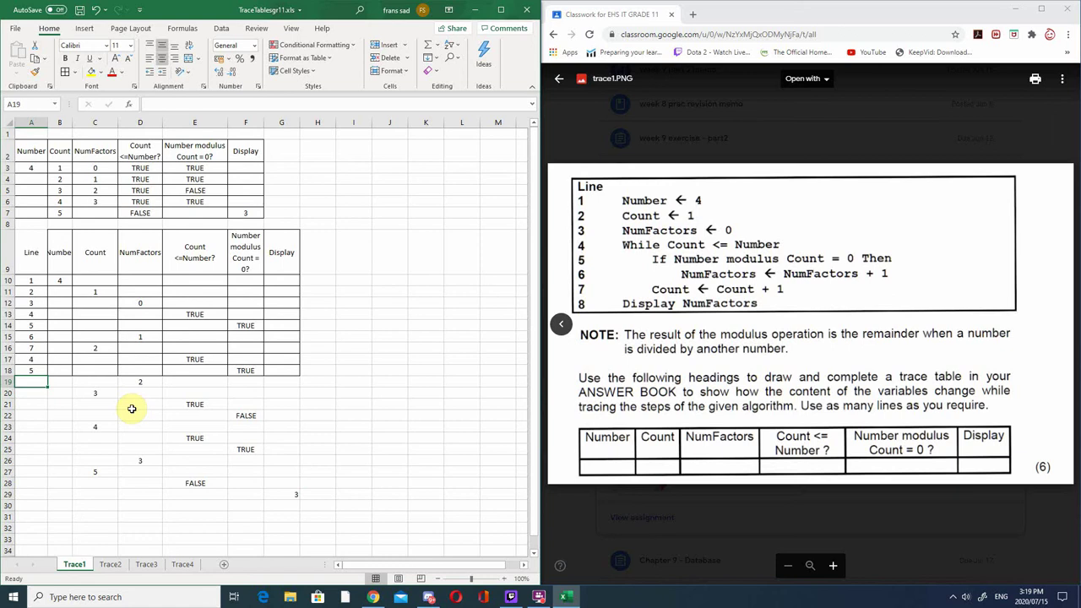
{"action": "type", "text": "6"}
{"action": "key", "text": "Return"}
{"action": "type", "text": "7"}
{"action": "key", "text": "Return"}
{"action": "type", "text": "4"}
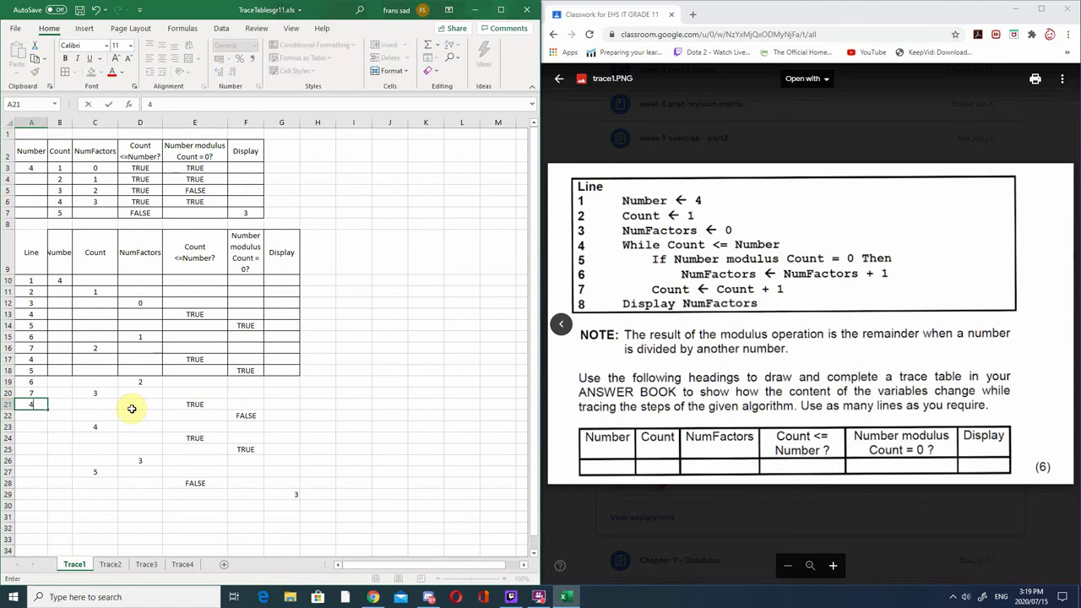
{"action": "key", "text": "Return"}
{"action": "type", "text": "5"}
{"action": "key", "text": "Return"}
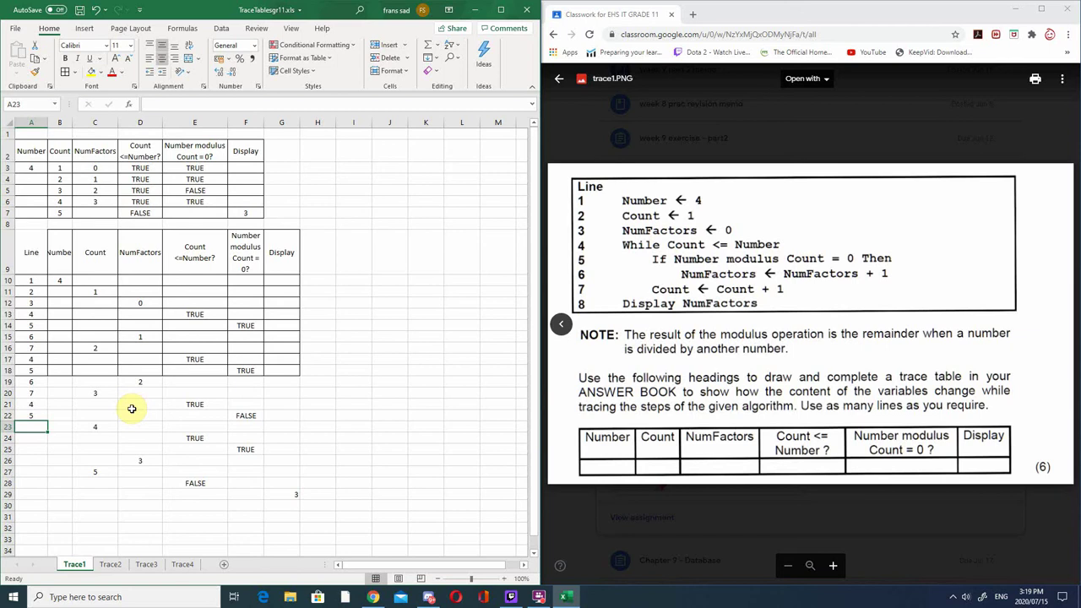
- Enter line numbers 7, 4 and 5 in A23 to A25 of the Line column
{"action": "type", "text": "7"}
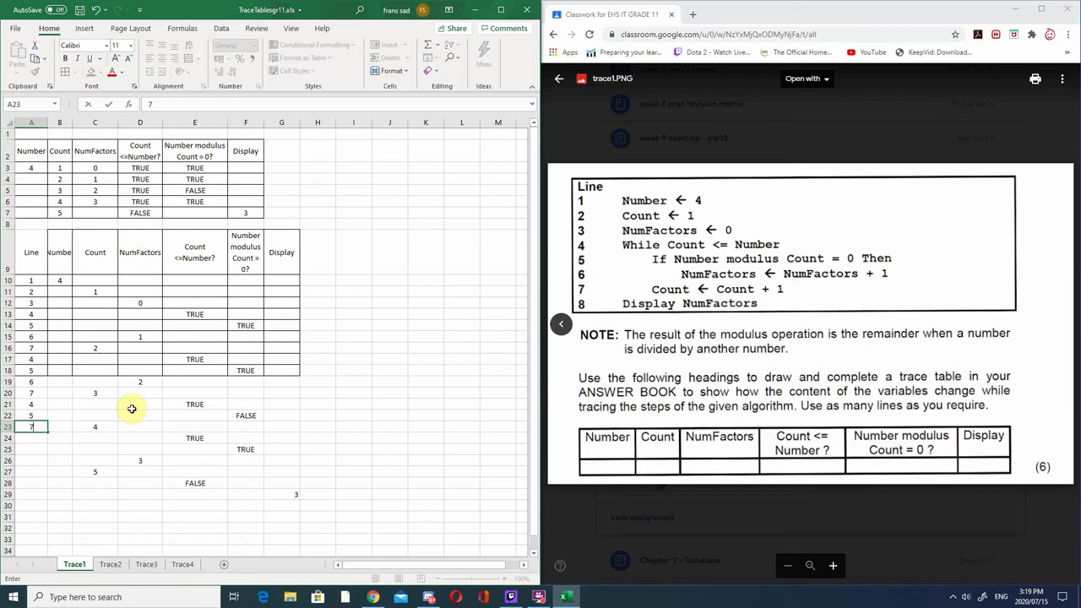
{"action": "key", "text": "Return"}
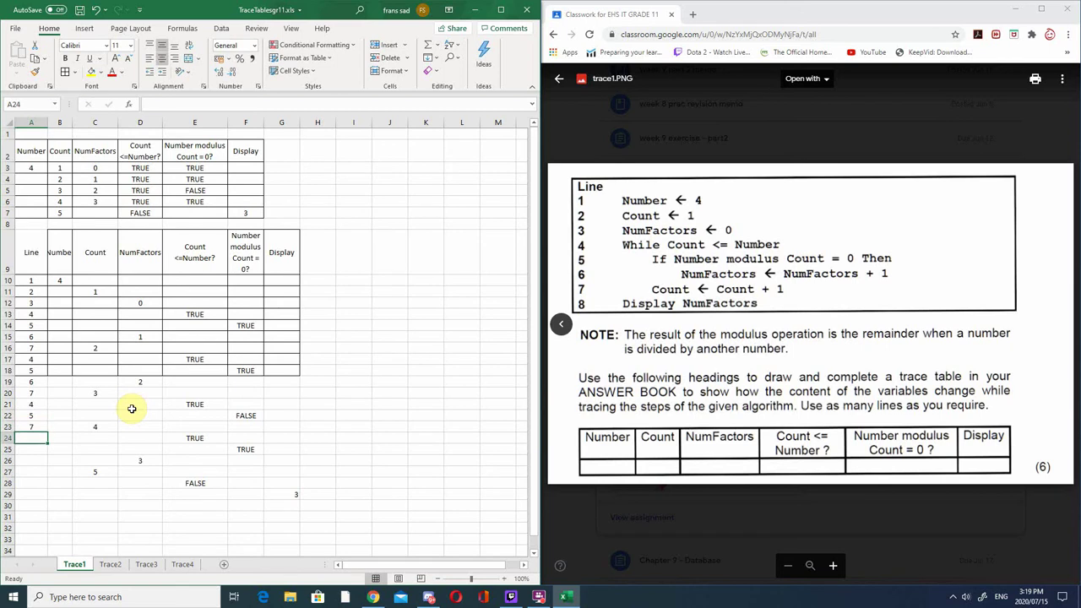
{"action": "type", "text": "4"}
{"action": "key", "text": "Return"}
{"action": "type", "text": "5"}
{"action": "key", "text": "Return"}
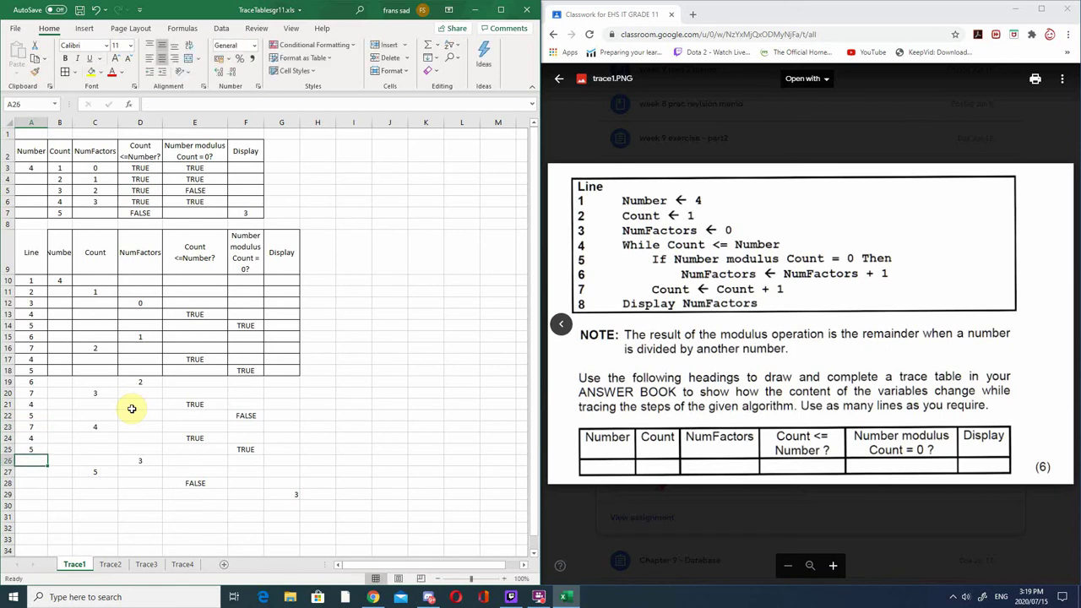
- Enter line numbers 6, 7, 4 and 8 in A26 to A29 of the Line column
{"action": "type", "text": "6"}
{"action": "key", "text": "Return"}
{"action": "type", "text": "7"}
{"action": "key", "text": "Return"}
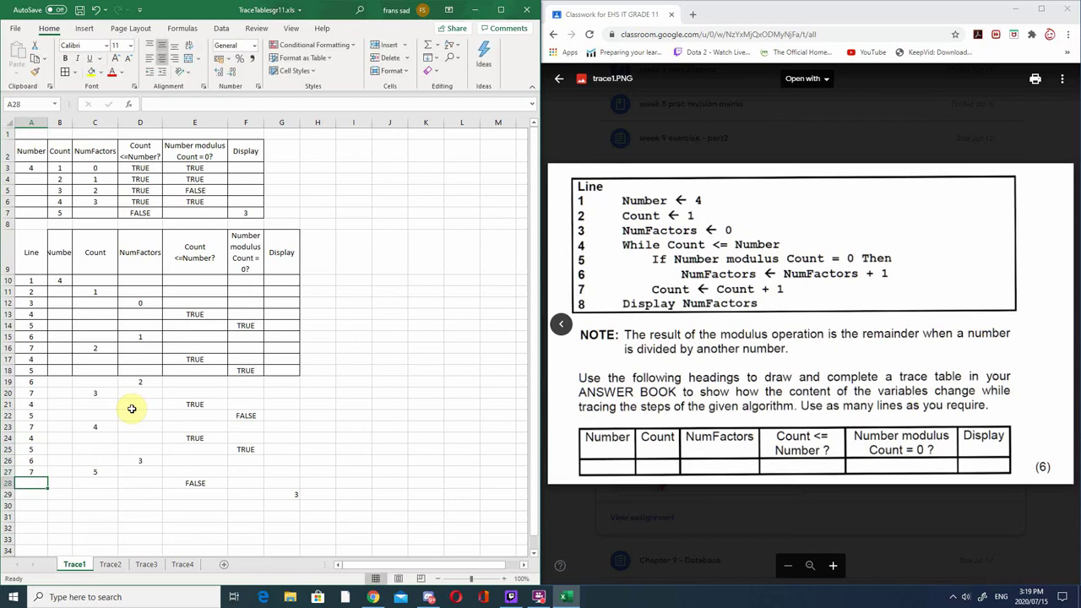
{"action": "type", "text": "4"}
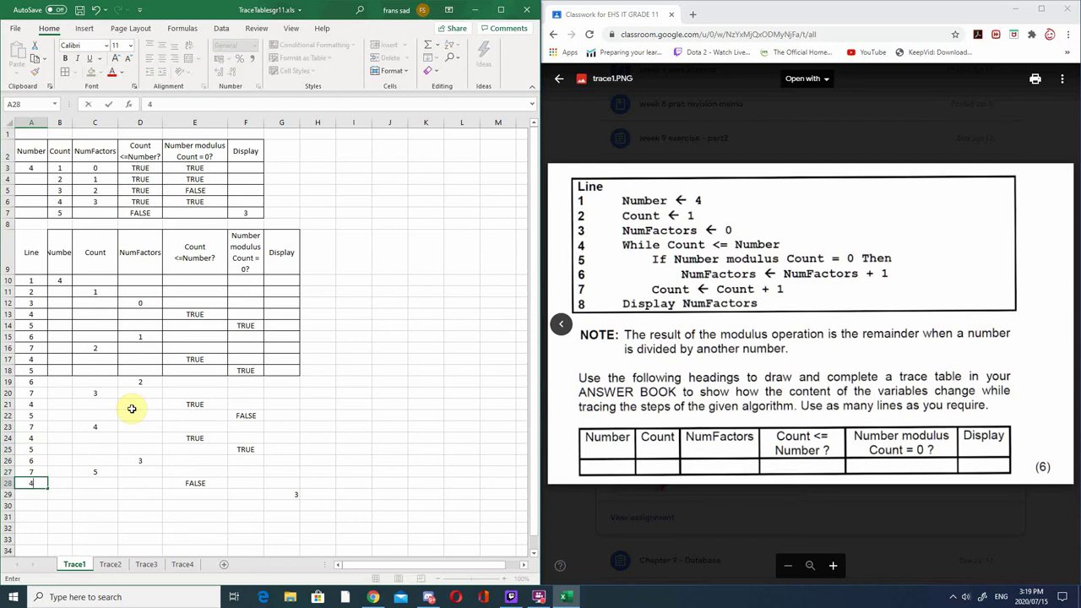
{"action": "key", "text": "Return"}
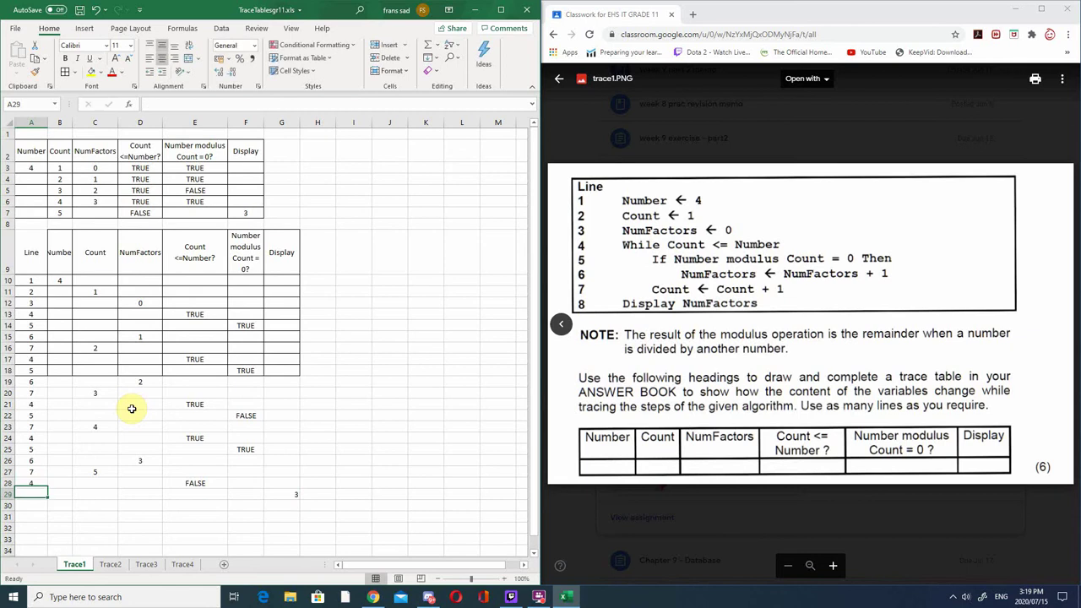
{"action": "type", "text": "8"}
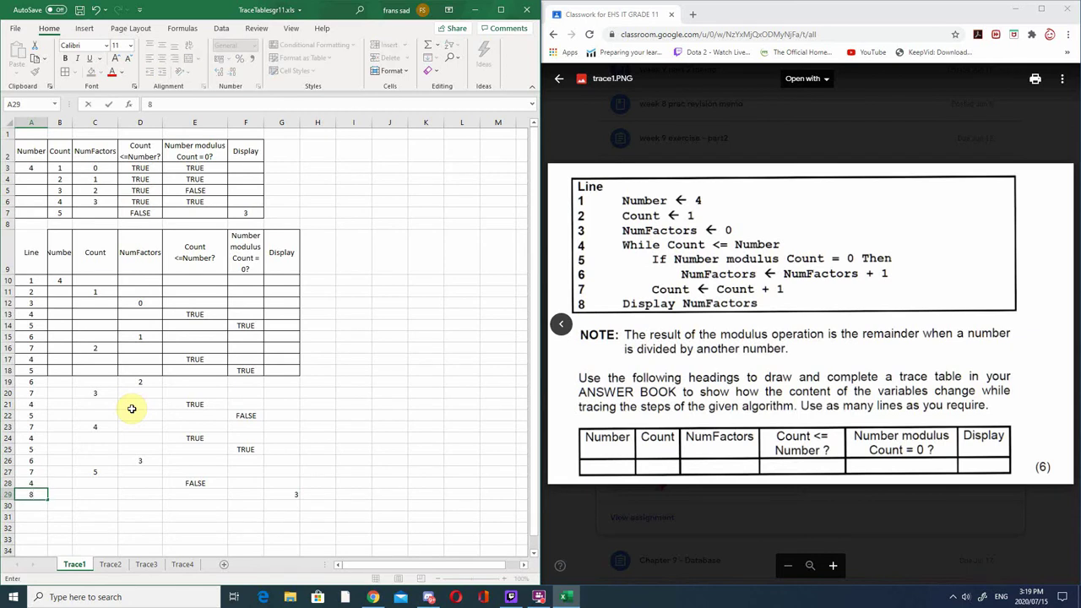
{"action": "left_click", "coordinate": [212, 499]}
- Apply cell borders to A19:G29, the unbordered rows of the second trace table
{"action": "left_click_drag", "start_coordinate": [285, 381], "coordinate": [15, 493]}
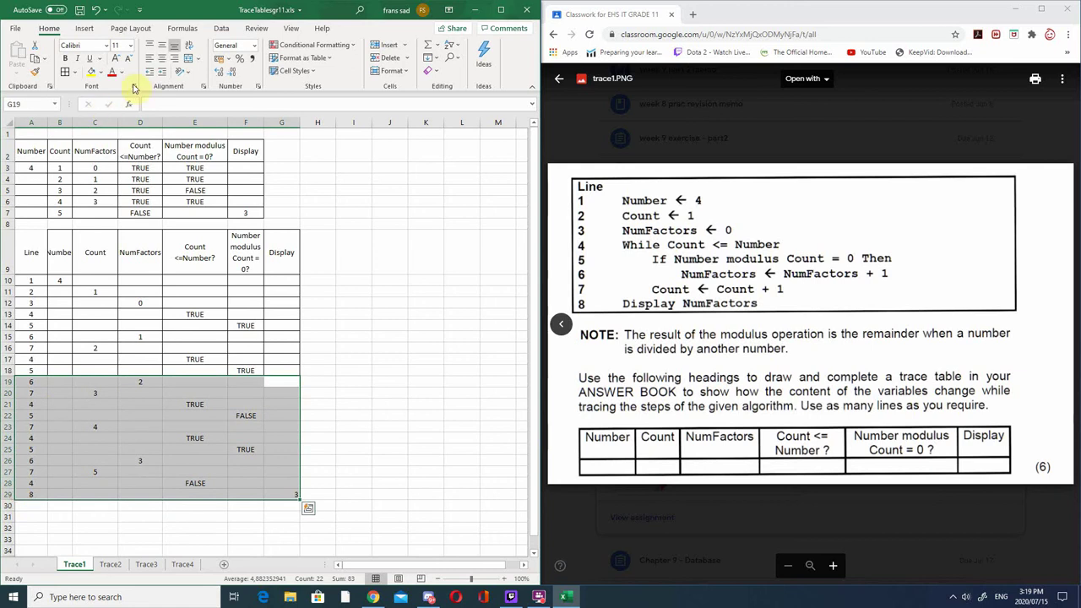
{"action": "left_click", "coordinate": [65, 72]}
{"action": "left_click_drag", "start_coordinate": [173, 516], "coordinate": [167, 504]}
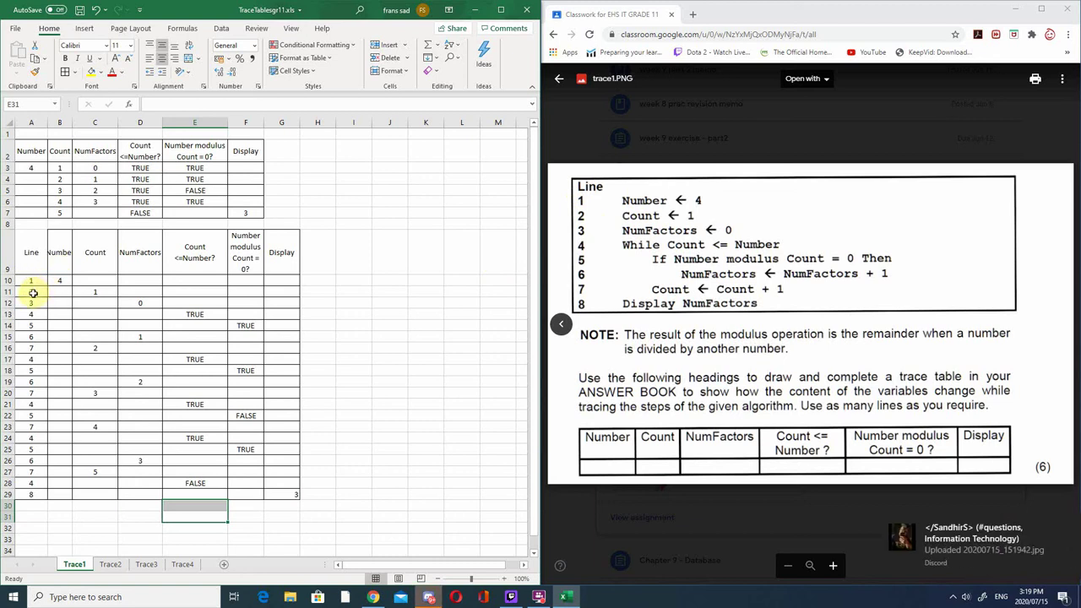
- Review the second trace table's line numbers and values against the given algorithm, from the initial Count to the Display value
{"action": "left_click", "coordinate": [96, 291]}
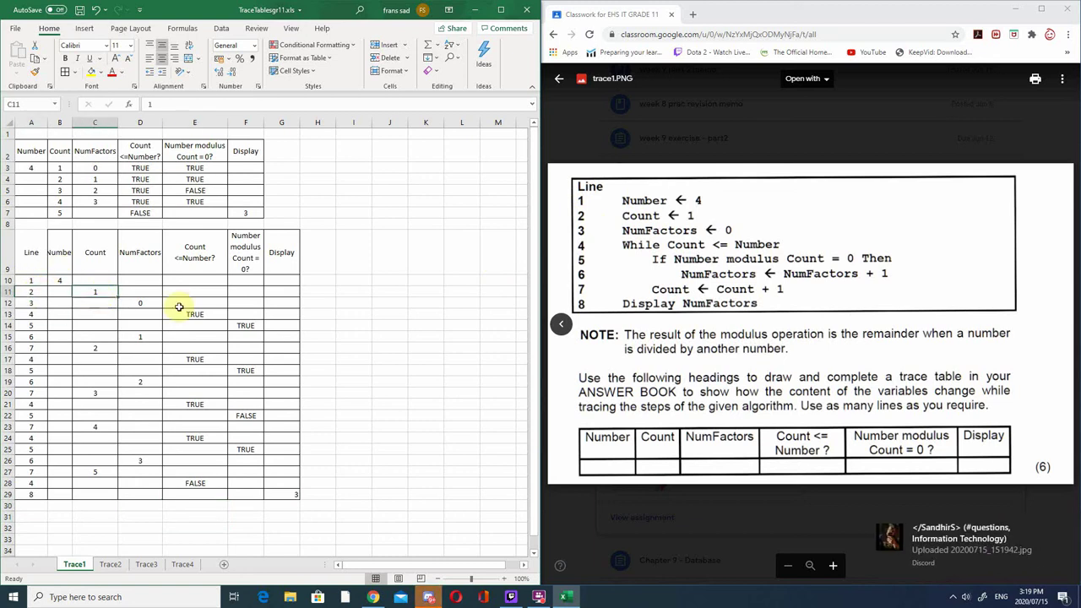
{"action": "left_click", "coordinate": [30, 303]}
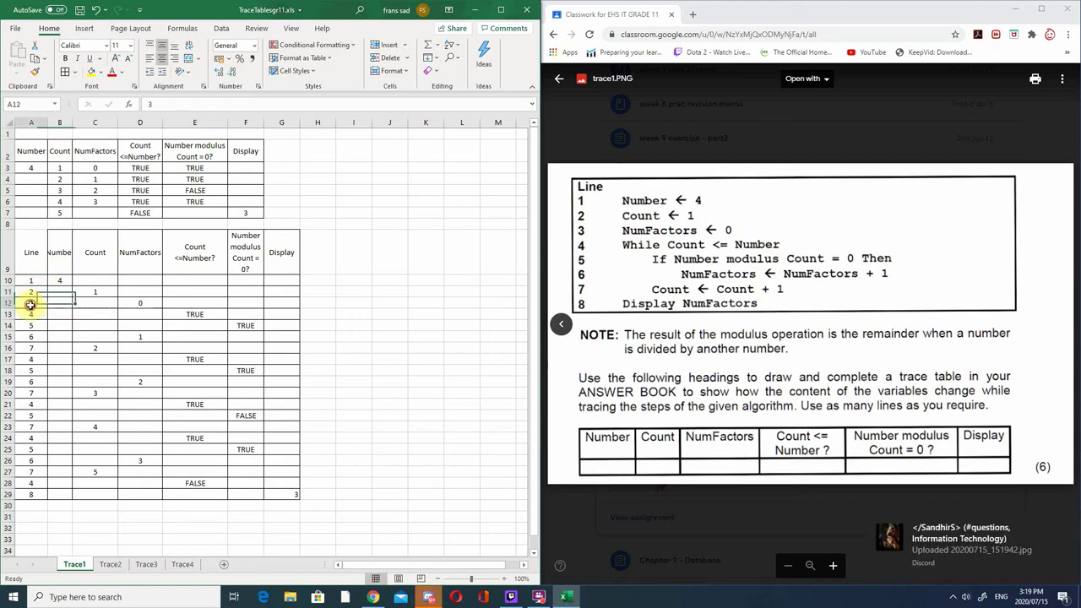
{"action": "left_click", "coordinate": [139, 301]}
{"action": "type", "text": "0"}
{"action": "left_click", "coordinate": [41, 348]}
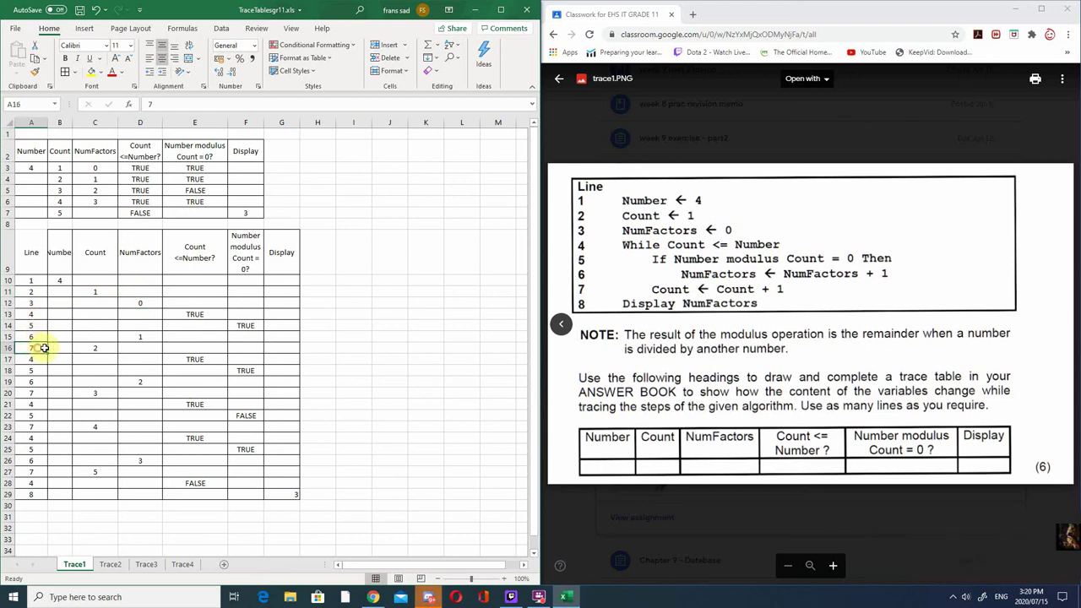
{"action": "left_click", "coordinate": [102, 349]}
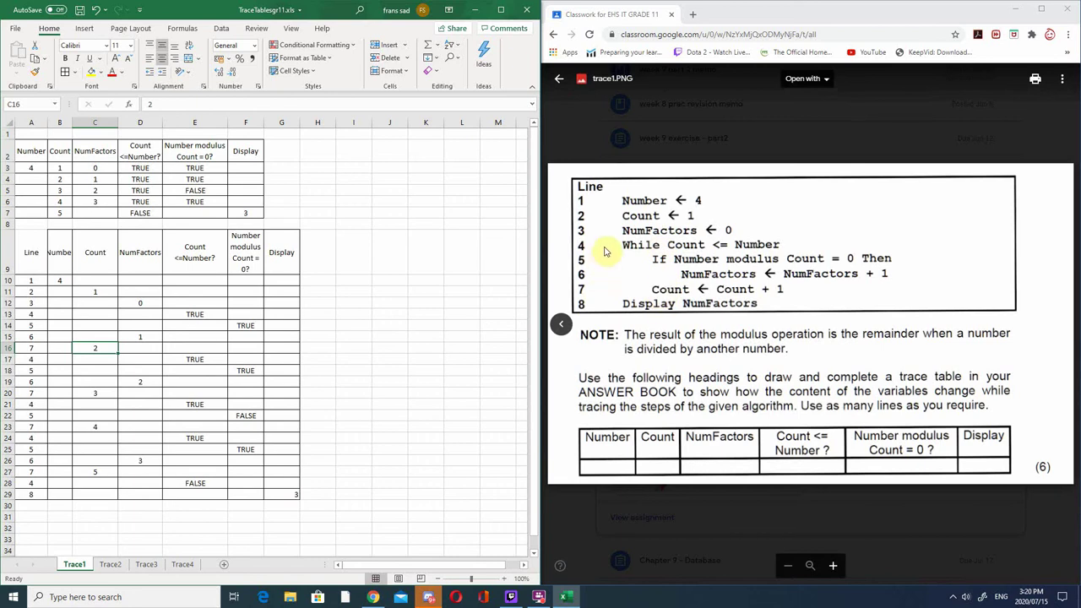
{"action": "left_click", "coordinate": [78, 358]}
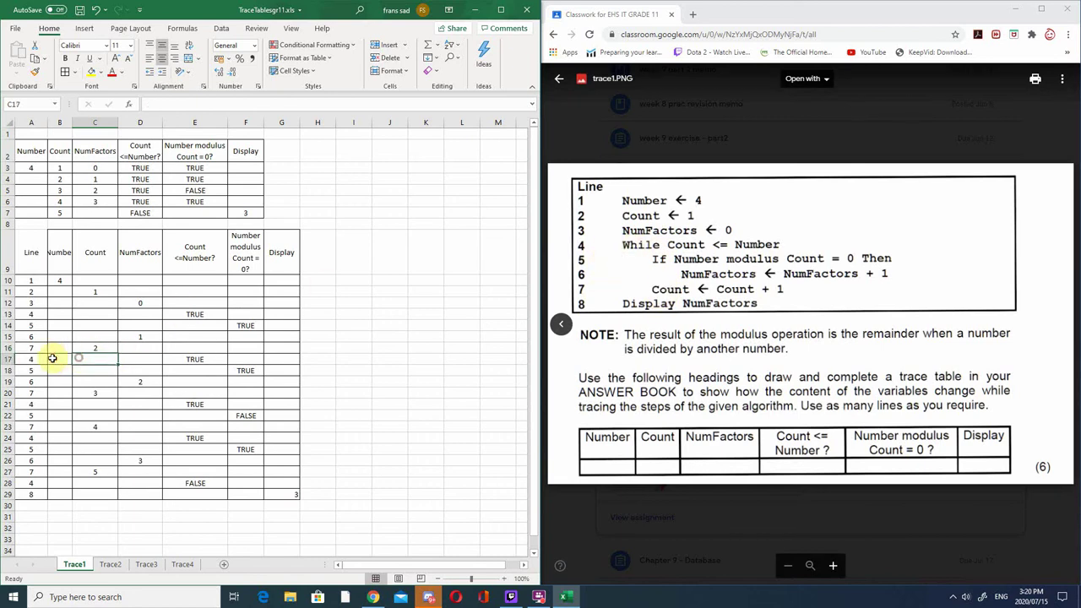
{"action": "left_click", "coordinate": [196, 358]}
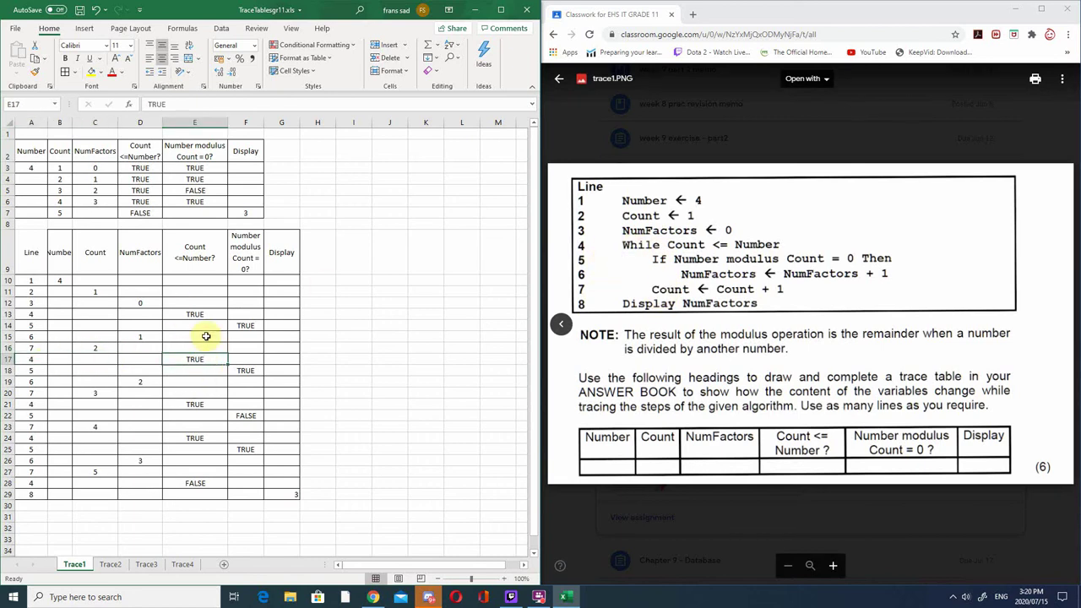
{"action": "left_click", "coordinate": [204, 483]}
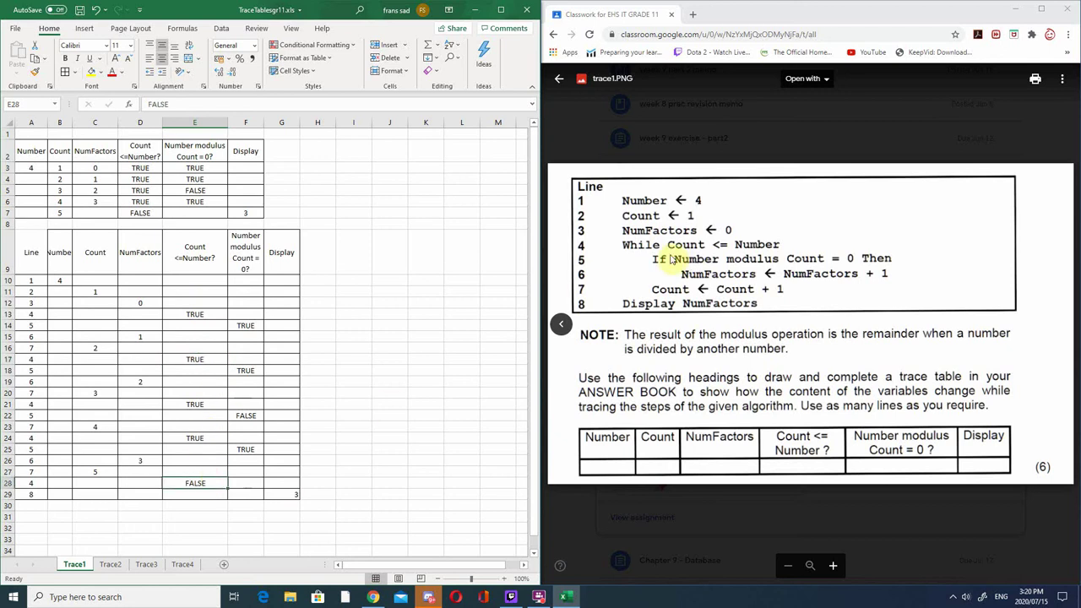
{"action": "left_click", "coordinate": [288, 495]}
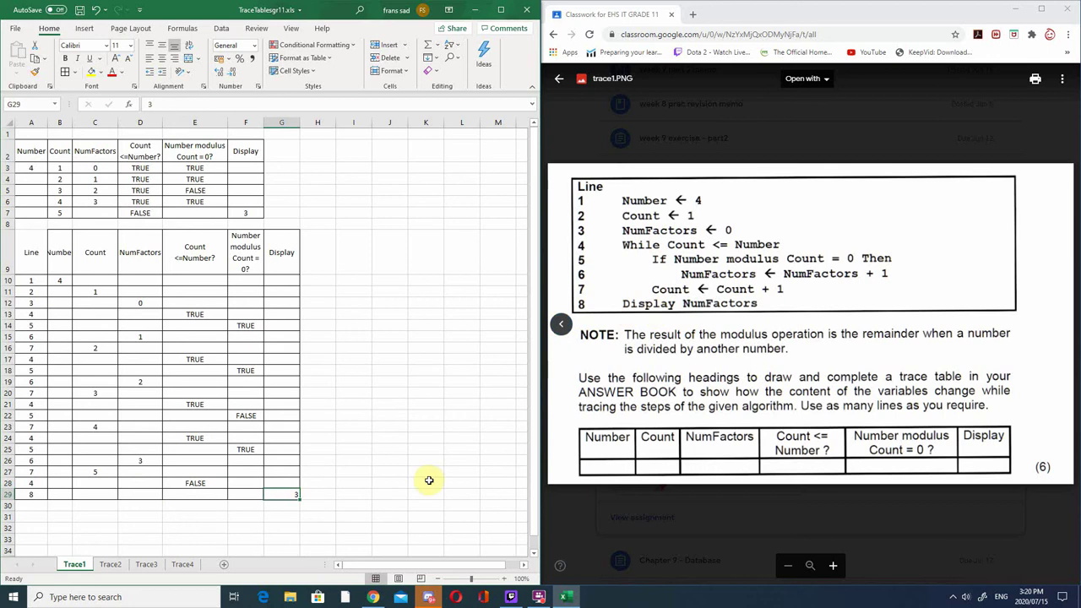
- Save the workbook with the completed second trace table
{"action": "left_click", "coordinate": [77, 9]}
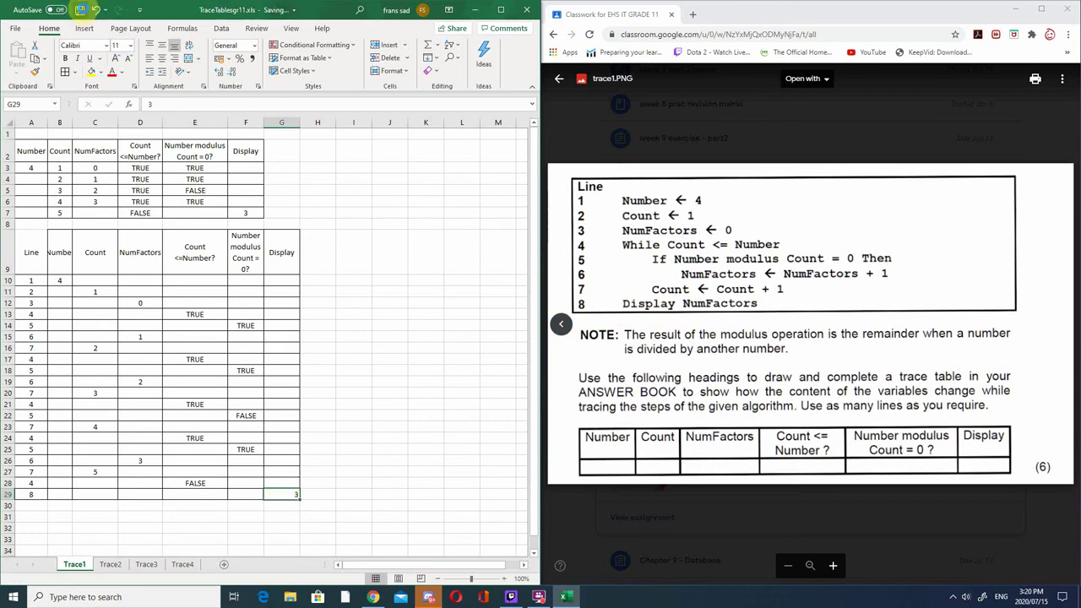
- Switch to Discord, examine the trace table picture posted in the questions channel, and return to the workbook
{"action": "left_click", "coordinate": [430, 597]}
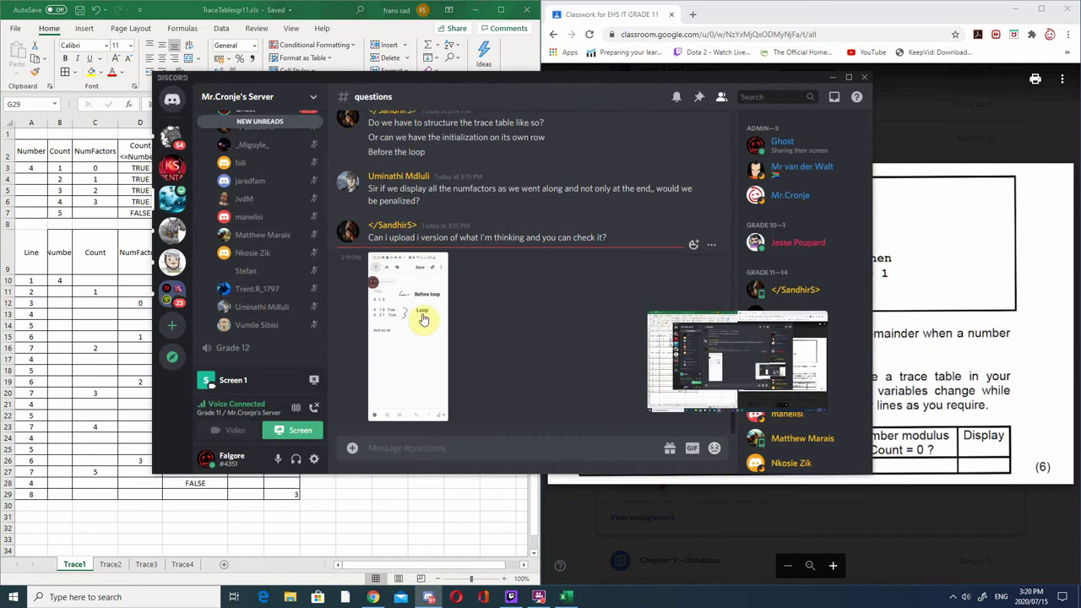
{"action": "left_click", "coordinate": [411, 334]}
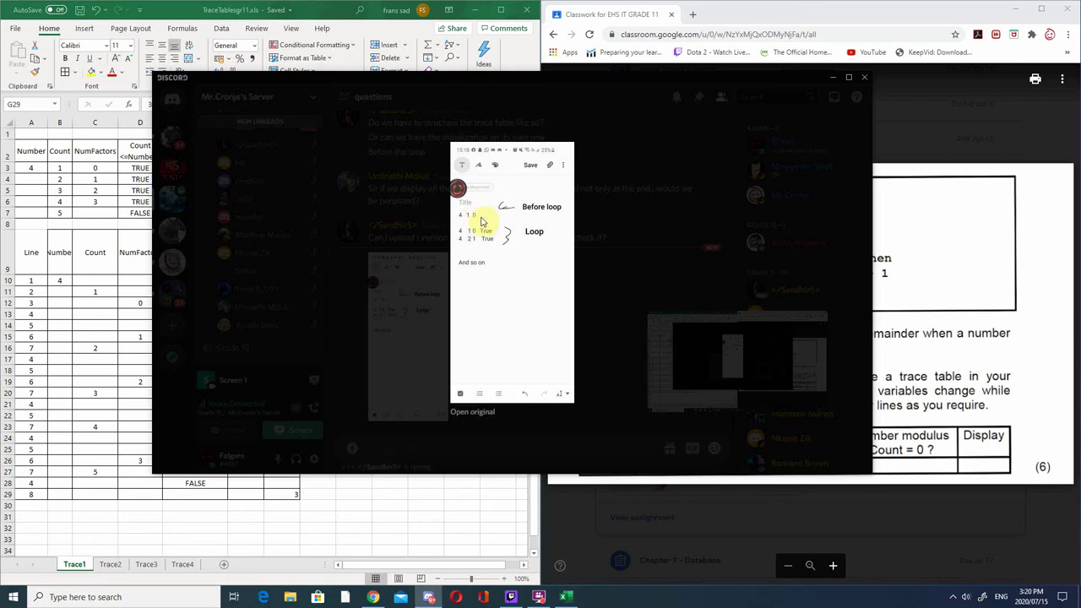
{"action": "left_click", "coordinate": [684, 133]}
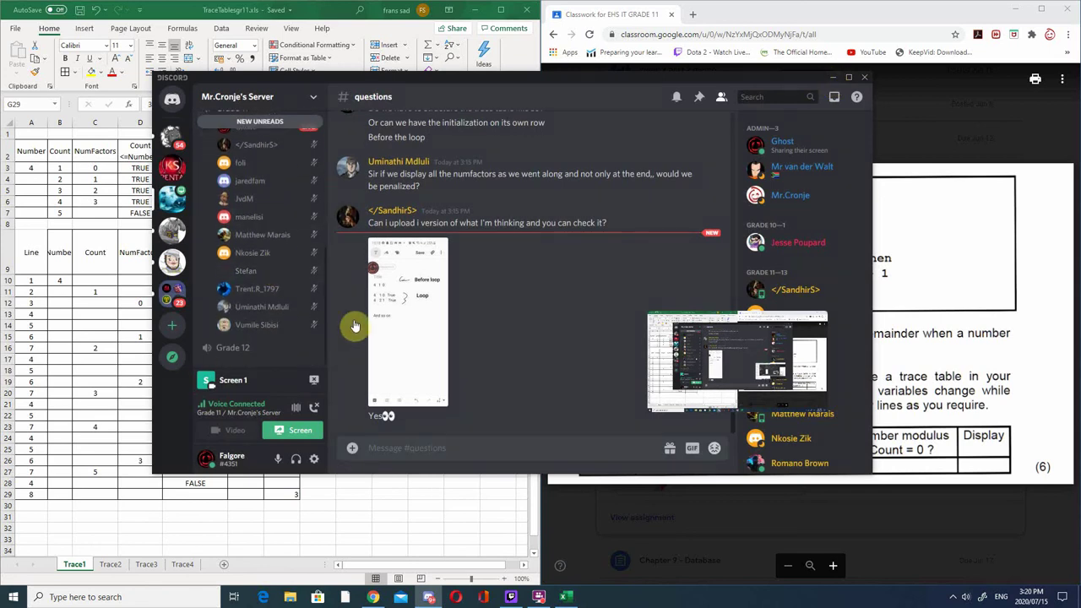
{"action": "left_click", "coordinate": [836, 81]}
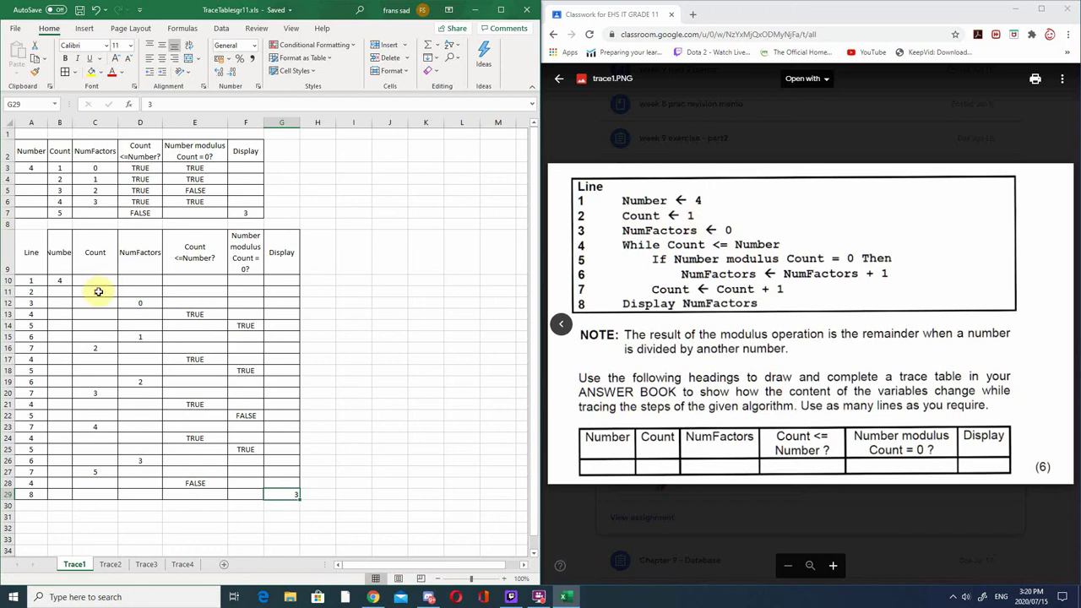
{"action": "left_click", "coordinate": [429, 597]}
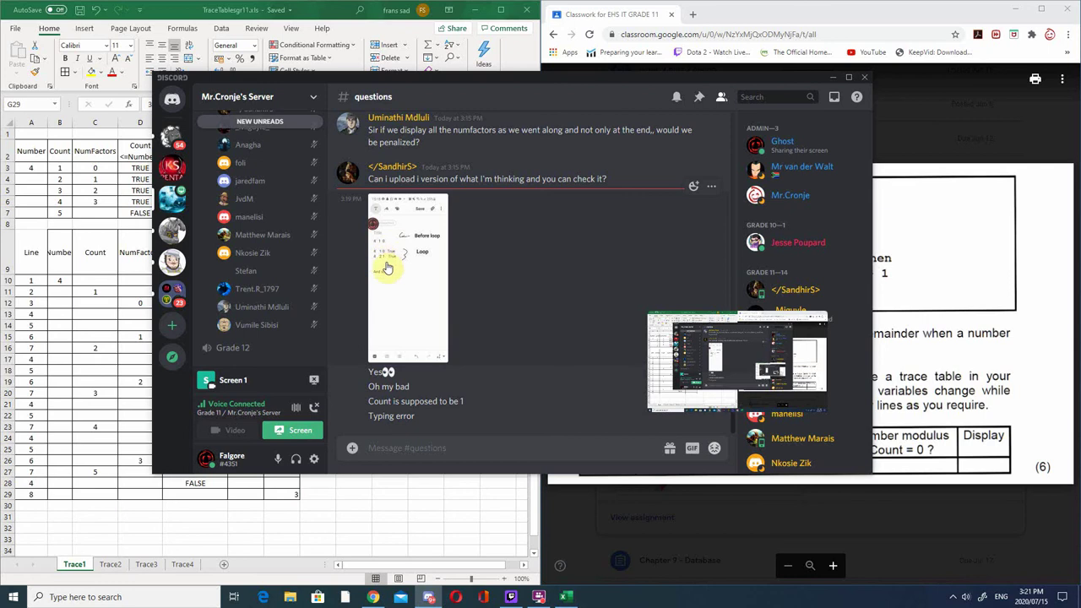
{"action": "left_click", "coordinate": [836, 79]}
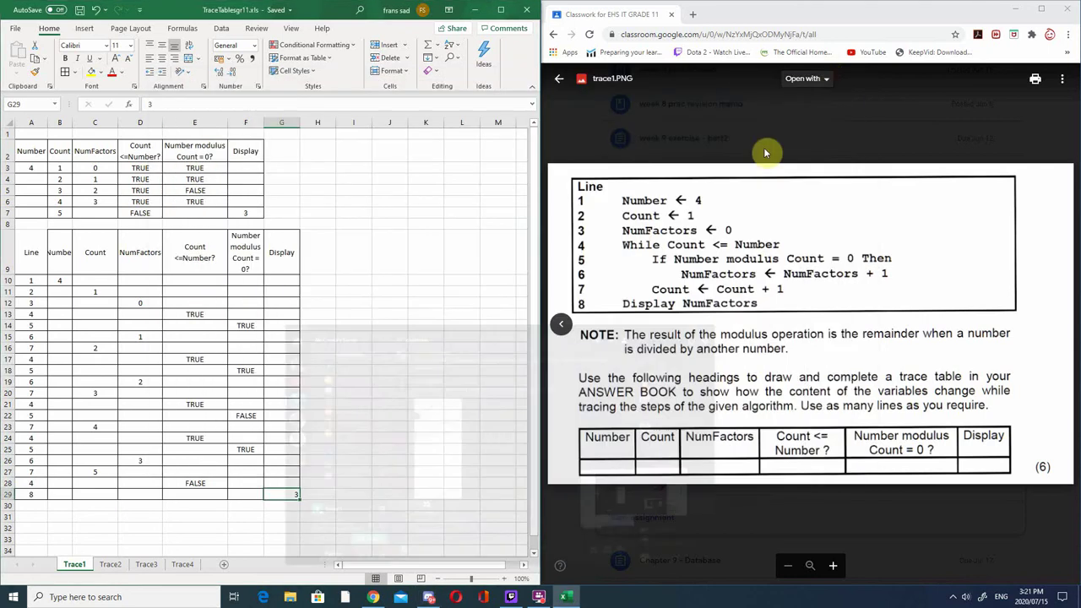
{"action": "left_click", "coordinate": [355, 448]}
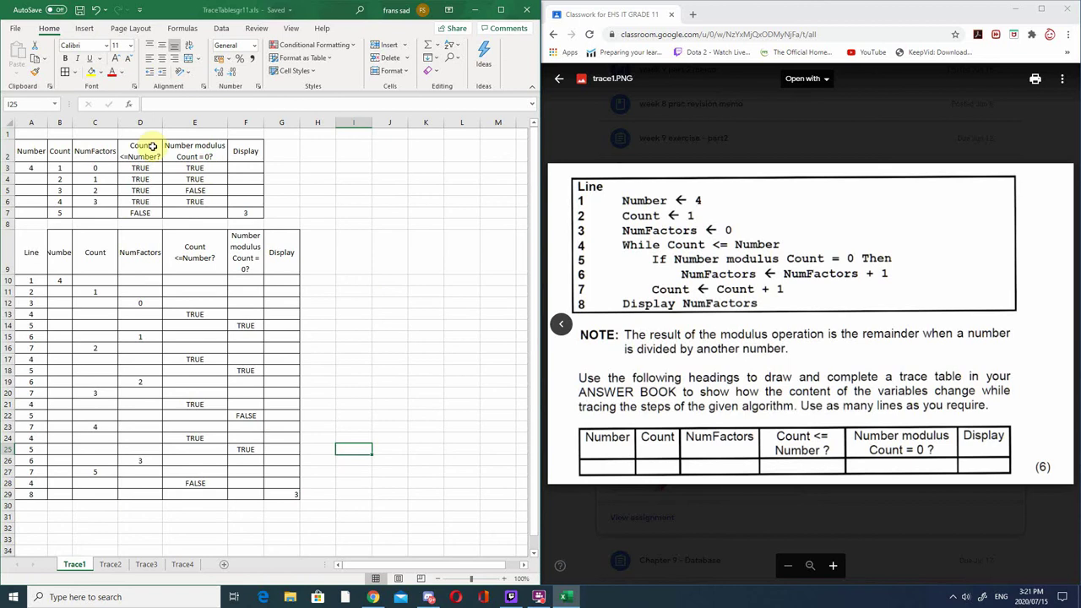
{"action": "left_click_drag", "start_coordinate": [30, 149], "coordinate": [253, 211]}
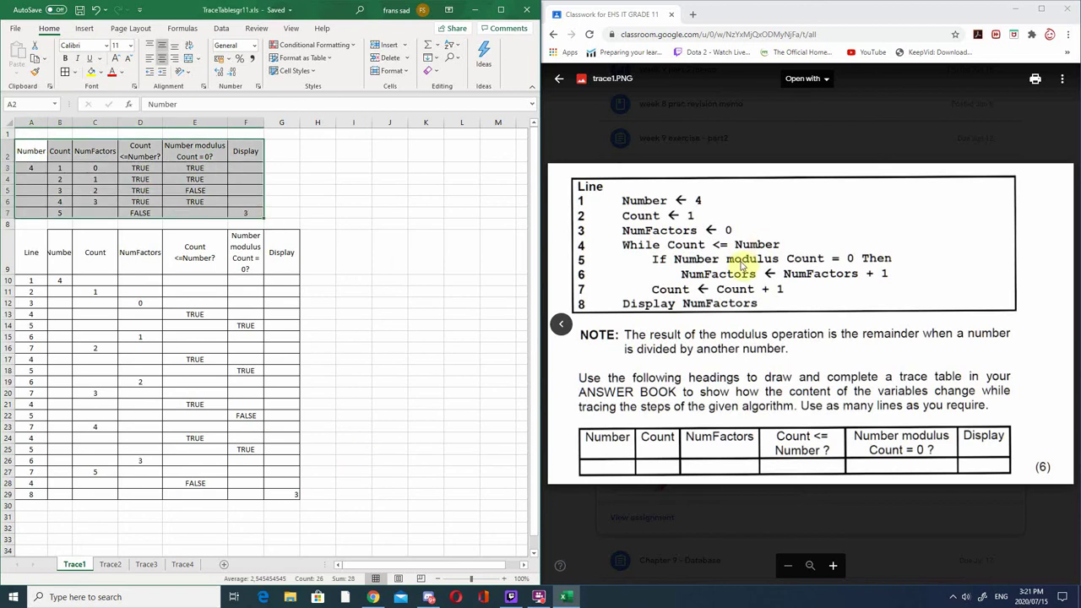
{"action": "left_click", "coordinate": [28, 257]}
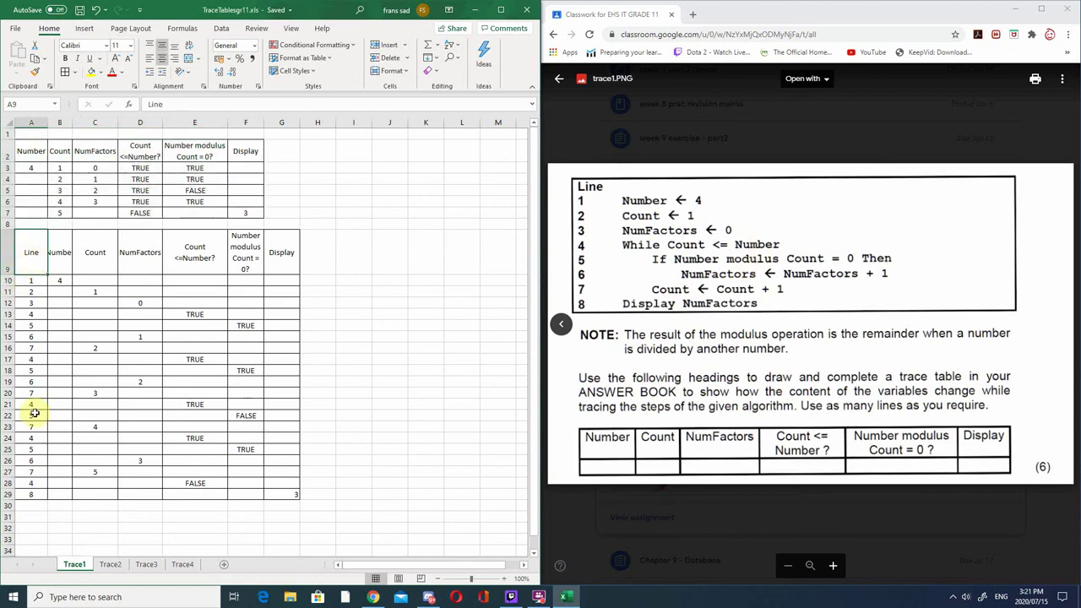
- Autofit column B so the Number heading fits, and save the workbook
{"action": "double_click", "coordinate": [72, 122]}
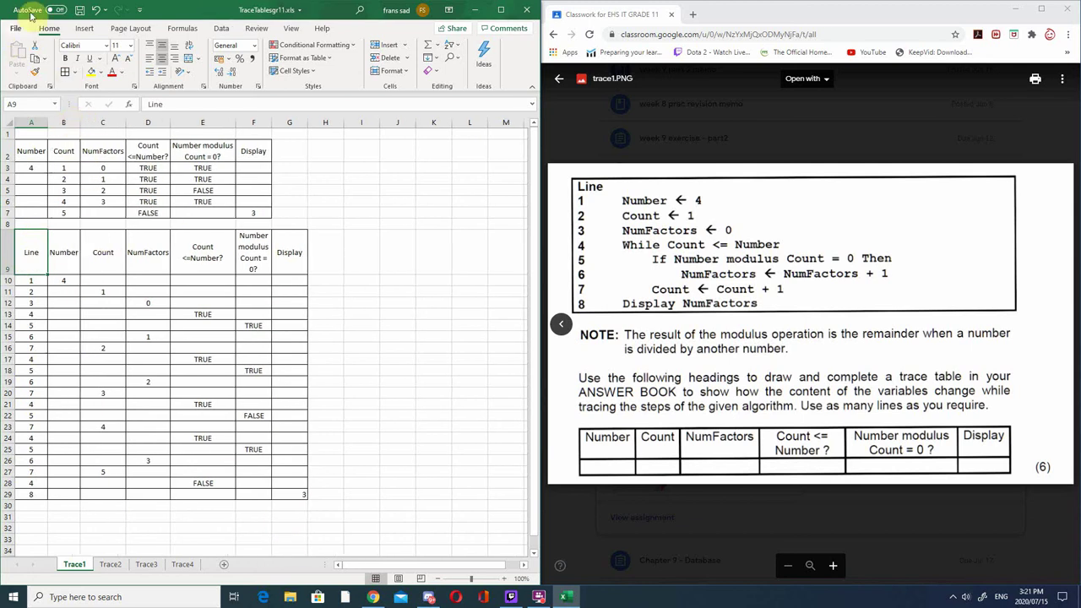
{"action": "left_click", "coordinate": [79, 10]}
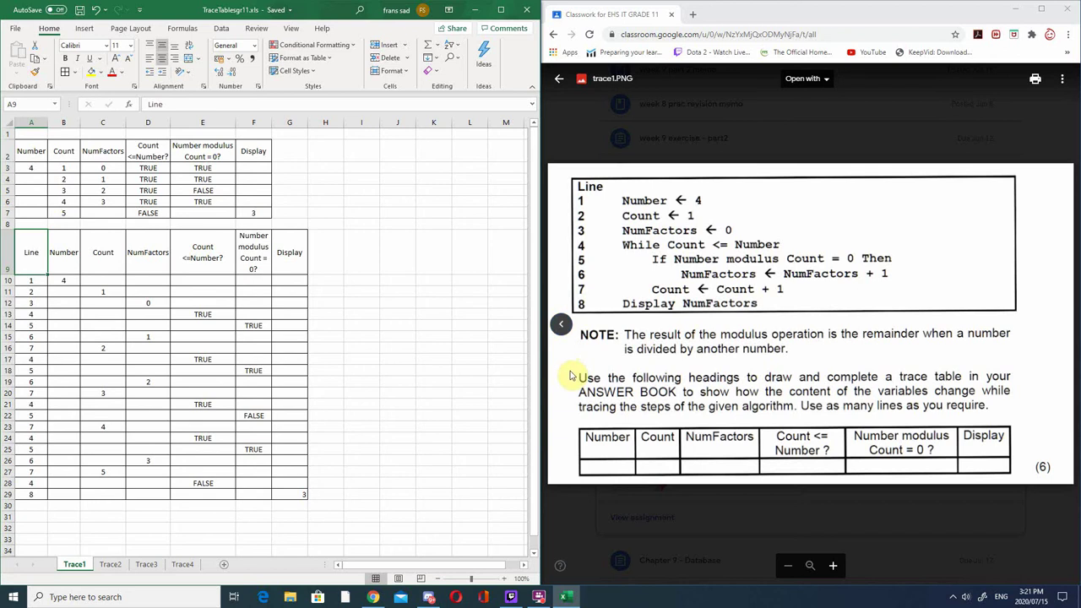
- Bring up trace2.pdf in the Classroom attachment viewer and open the Trace2 sheet in the Excel workbook
{"action": "left_click", "coordinate": [562, 327]}
{"action": "left_click", "coordinate": [562, 327]}
{"action": "left_click", "coordinate": [561, 328]}
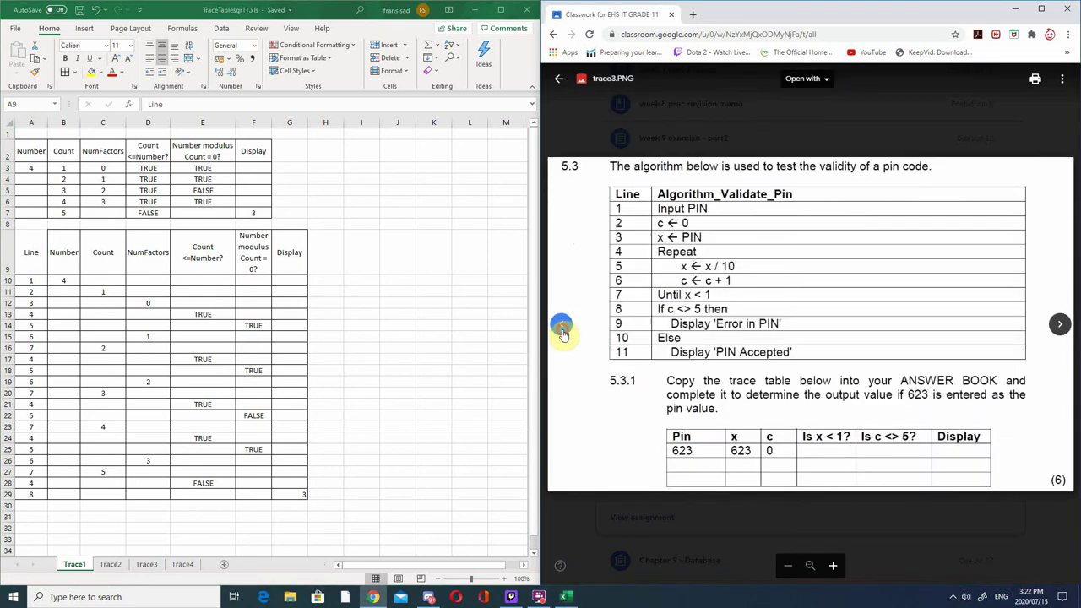
{"action": "left_click", "coordinate": [561, 328]}
{"action": "left_click", "coordinate": [409, 318]}
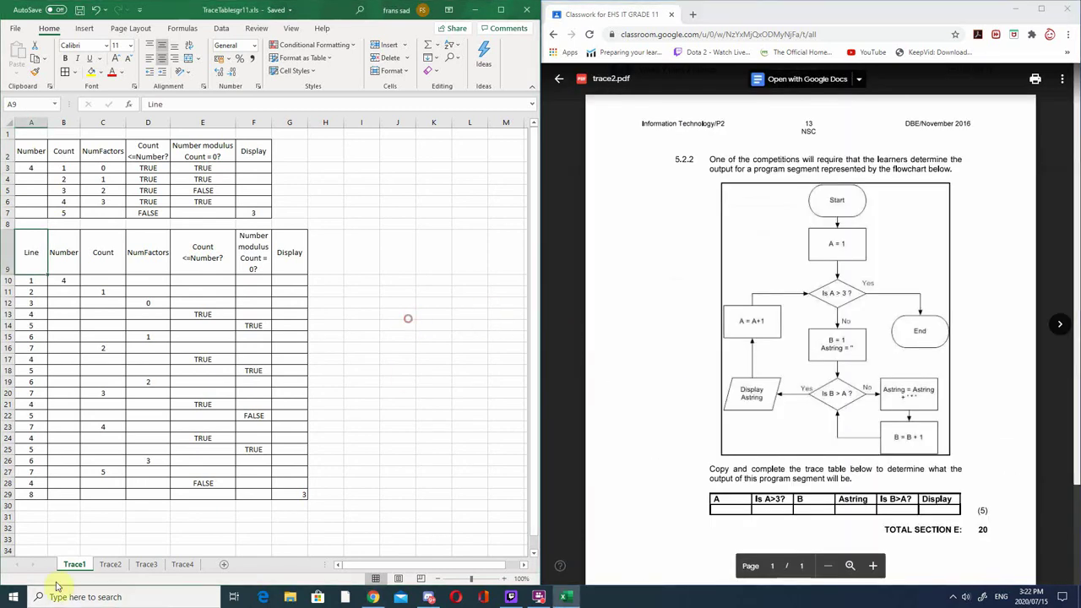
{"action": "left_click", "coordinate": [110, 566]}
{"action": "left_click", "coordinate": [218, 257]}
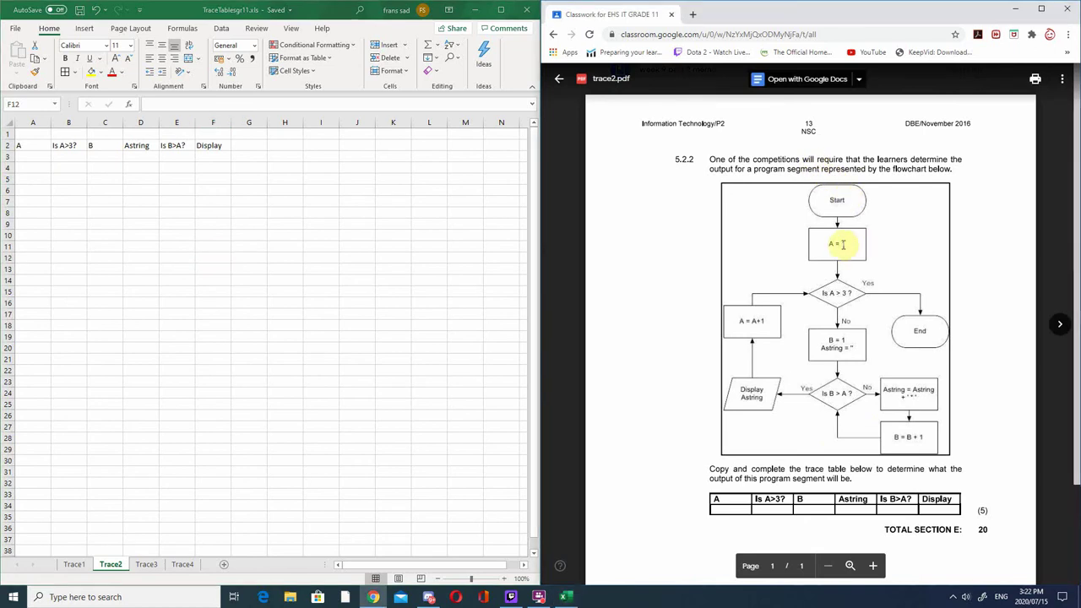
- Enter 1 as the starting value of A in A3 of the Trace2 sheet
{"action": "left_click", "coordinate": [27, 160]}
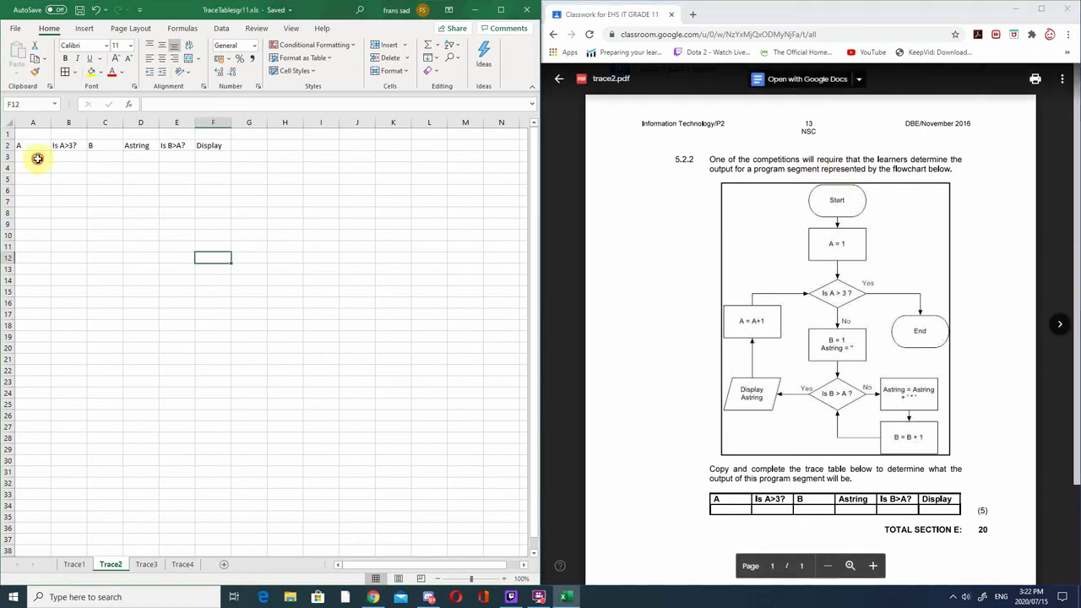
{"action": "left_click", "coordinate": [37, 158]}
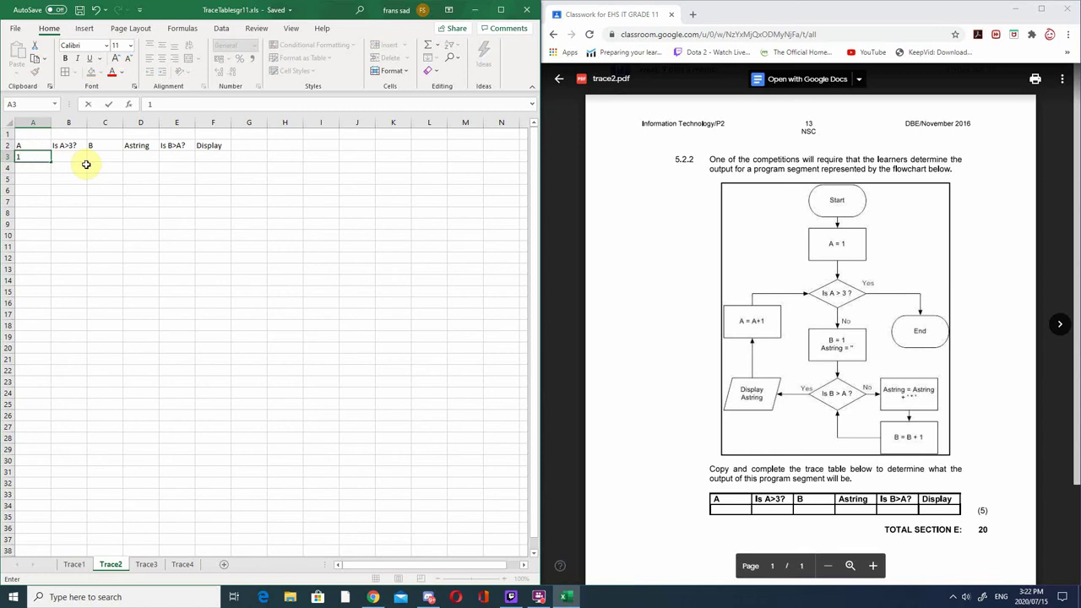
{"action": "key", "text": "Return"}
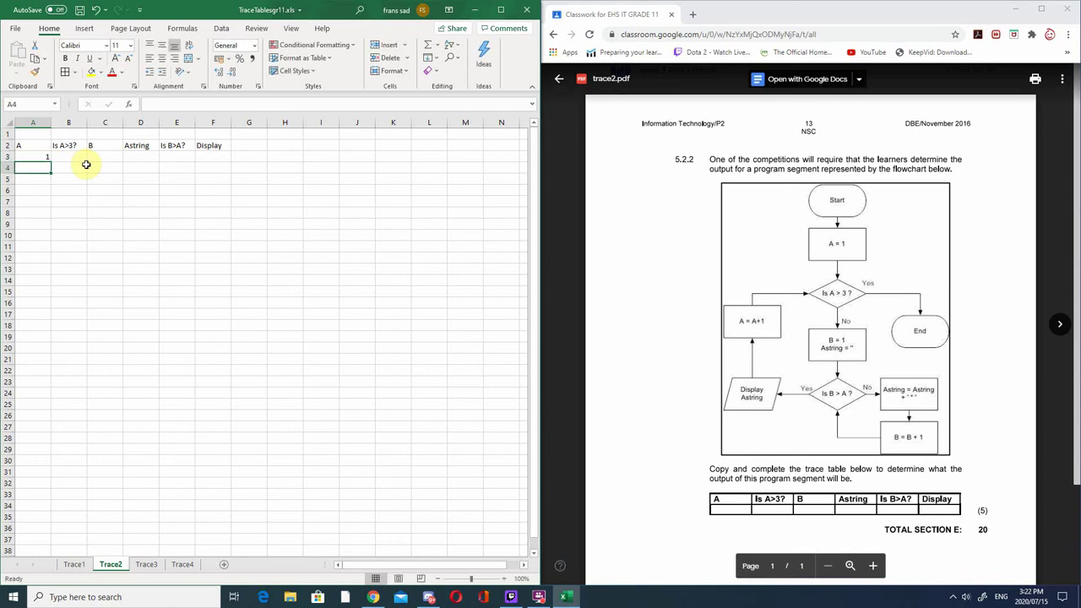
- Centre the contents of columns A to F on the Trace2 sheet horizontally
{"action": "left_click_drag", "start_coordinate": [33, 123], "coordinate": [206, 113]}
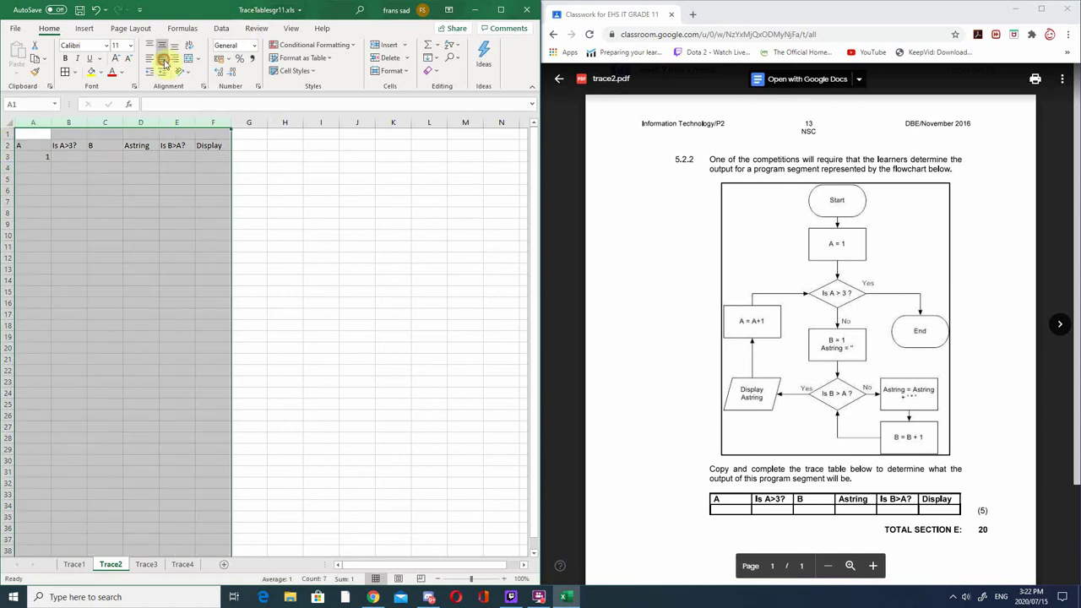
{"action": "left_click", "coordinate": [164, 63]}
{"action": "left_click", "coordinate": [202, 245]}
- Enter FALSE for Is A>3? in B3 of the Trace2 sheet
{"action": "left_click", "coordinate": [86, 158]}
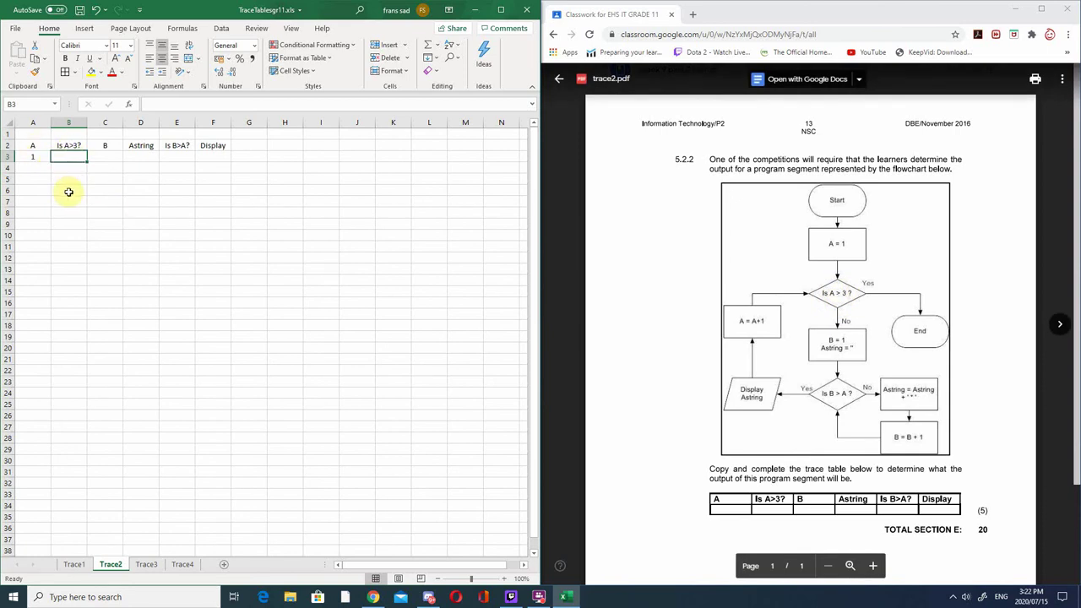
{"action": "type", "text": "false"}
{"action": "key", "text": "Return"}
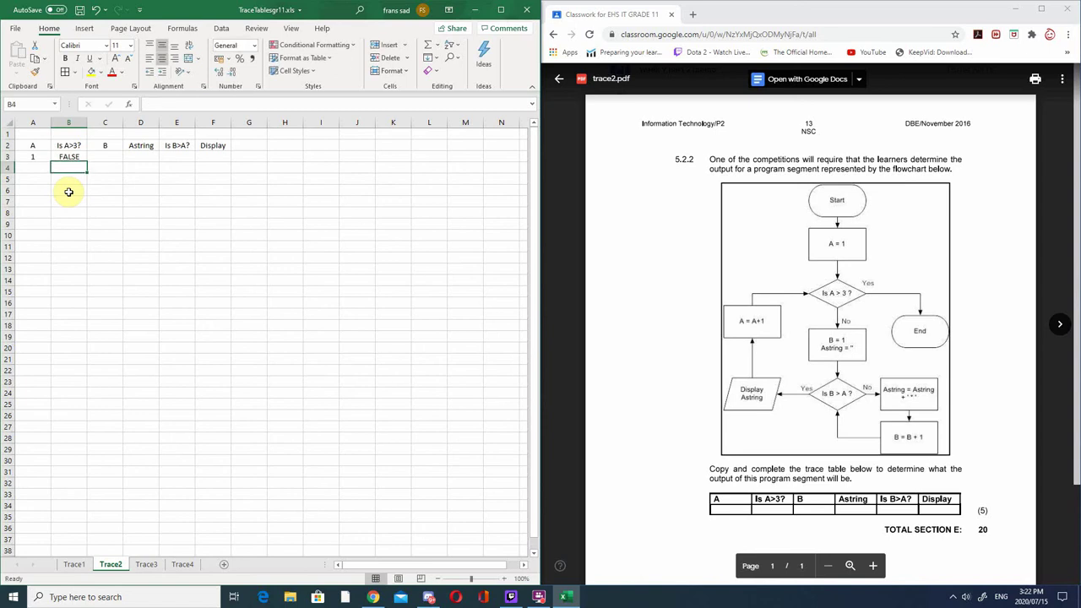
- Check the wording used on the Trace1 sheet, then replace the Is A>3? entry in B3 of Trace2 with No
{"action": "key", "text": "Up"}
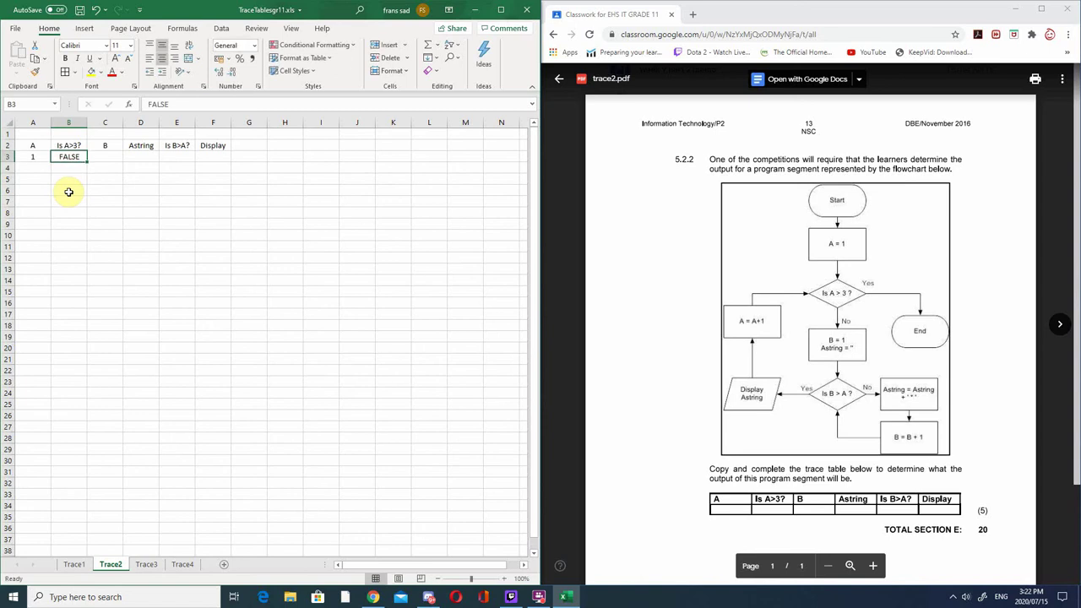
{"action": "left_click", "coordinate": [74, 564]}
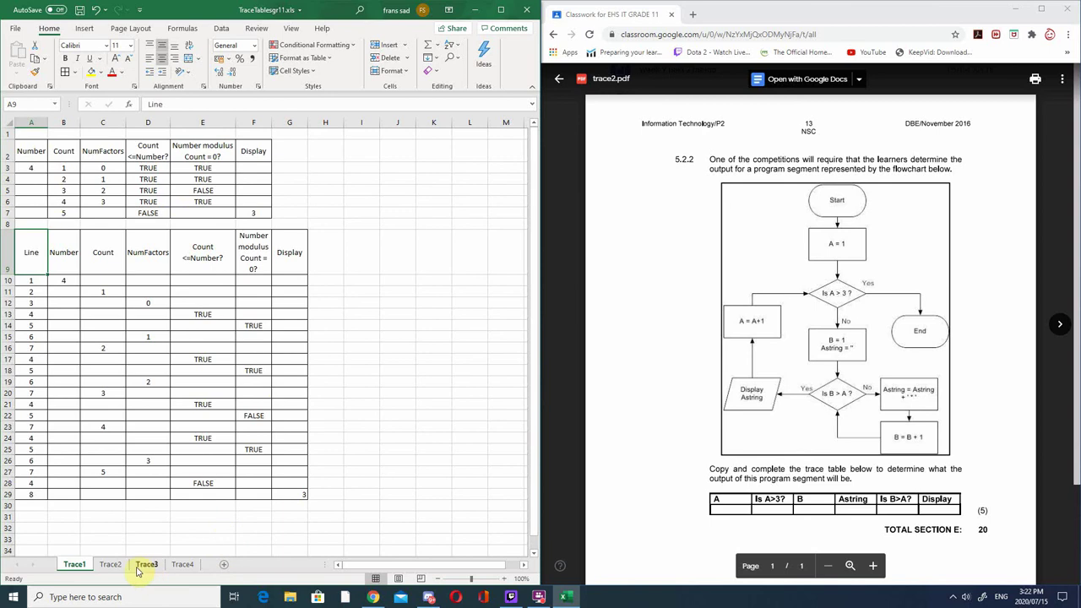
{"action": "left_click", "coordinate": [111, 564]}
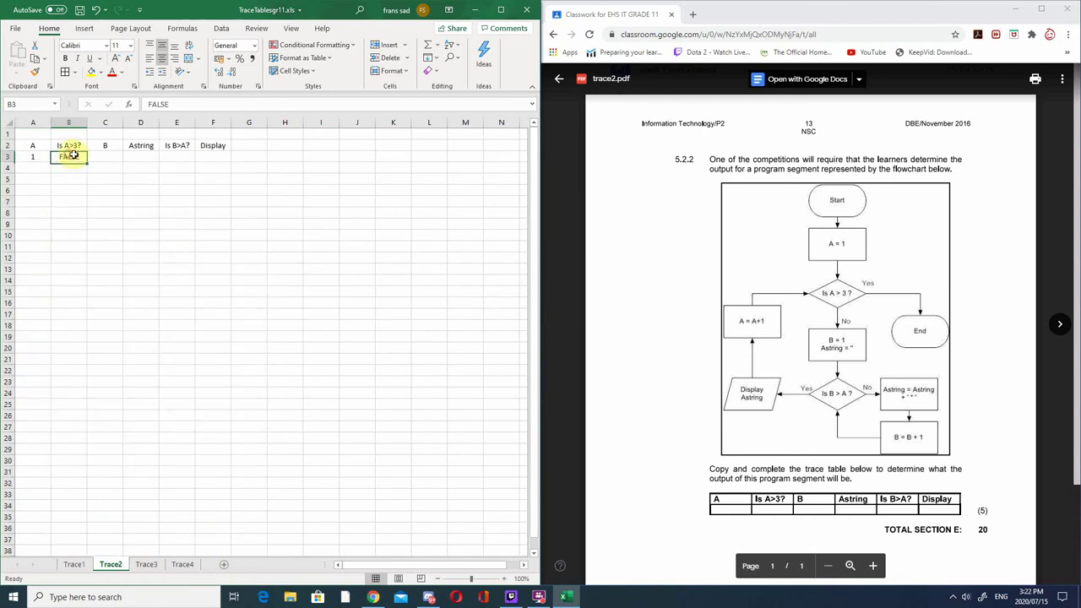
{"action": "type", "text": "No"}
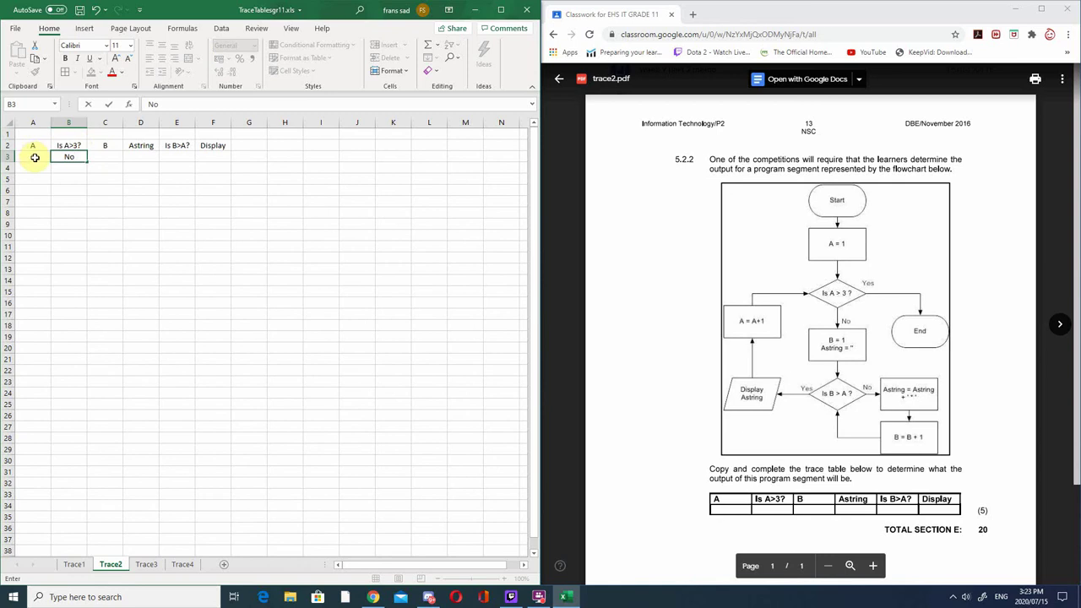
{"action": "key", "text": "Return"}
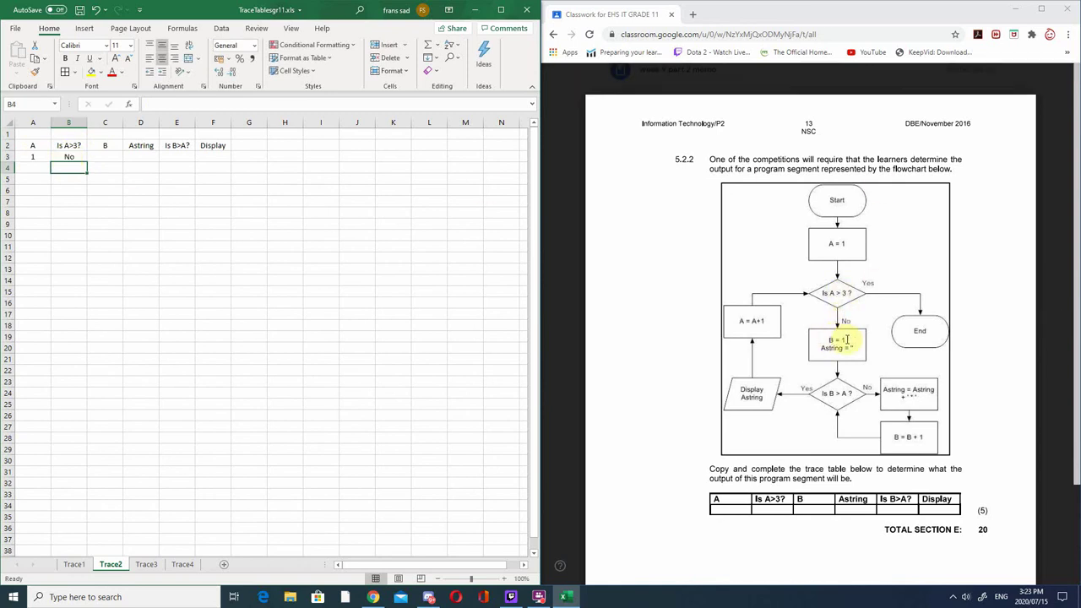
- Enter 1 for B in C3 and no for Is B>A? in E3, leaving Astring empty
{"action": "left_click", "coordinate": [105, 156]}
{"action": "type", "text": "1"}
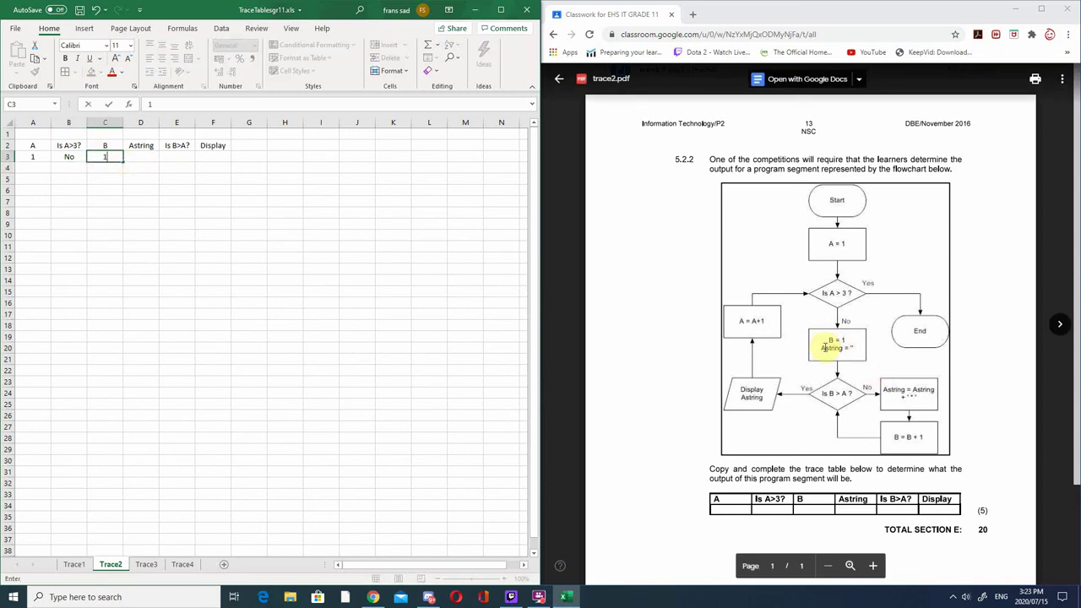
{"action": "left_click", "coordinate": [135, 156]}
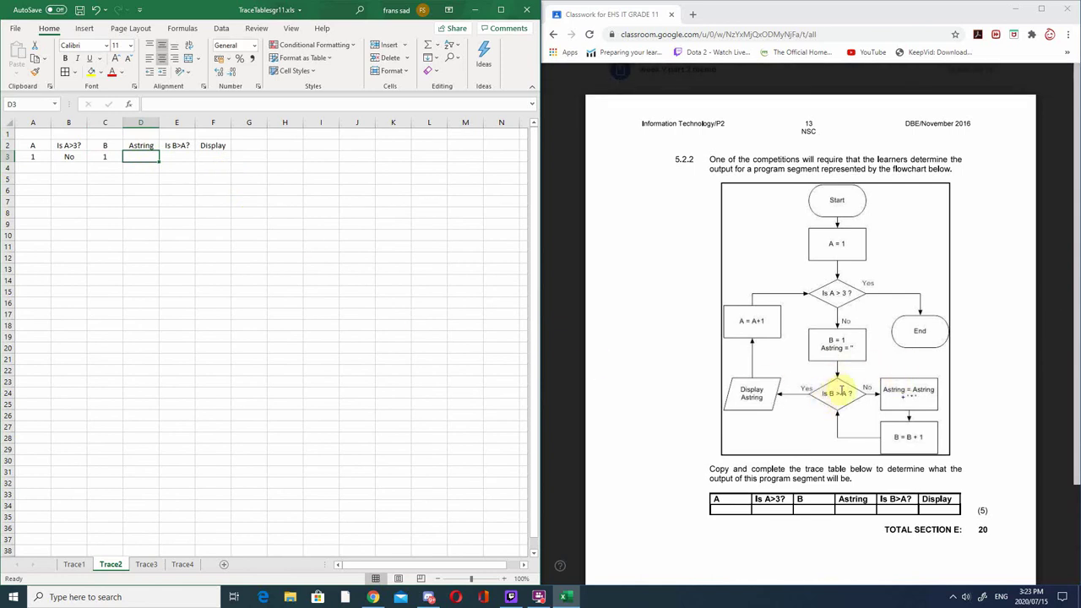
{"action": "left_click", "coordinate": [105, 157]}
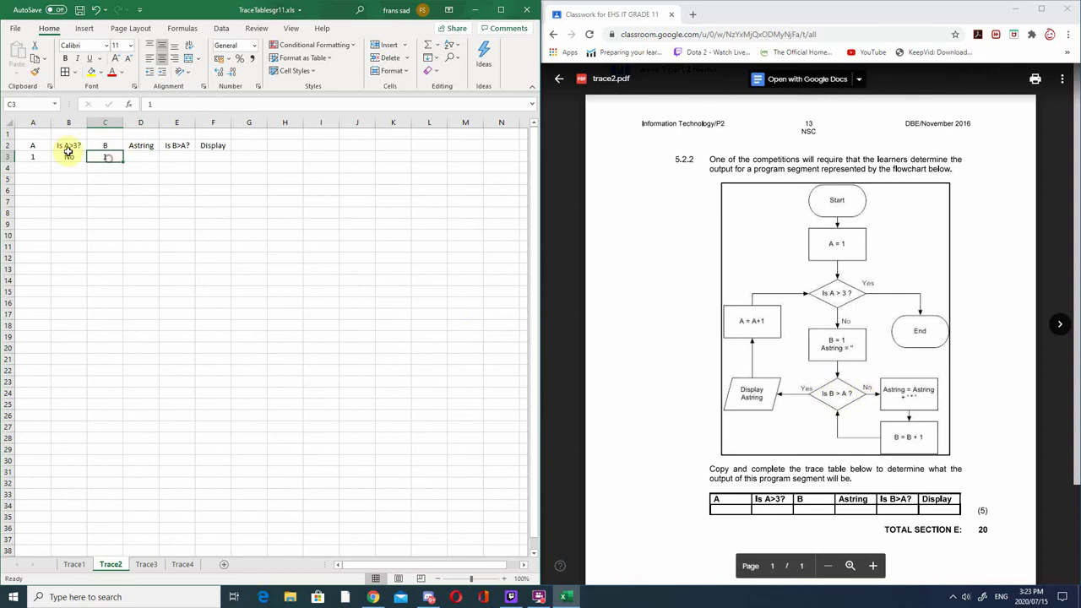
{"action": "left_click", "coordinate": [37, 155]}
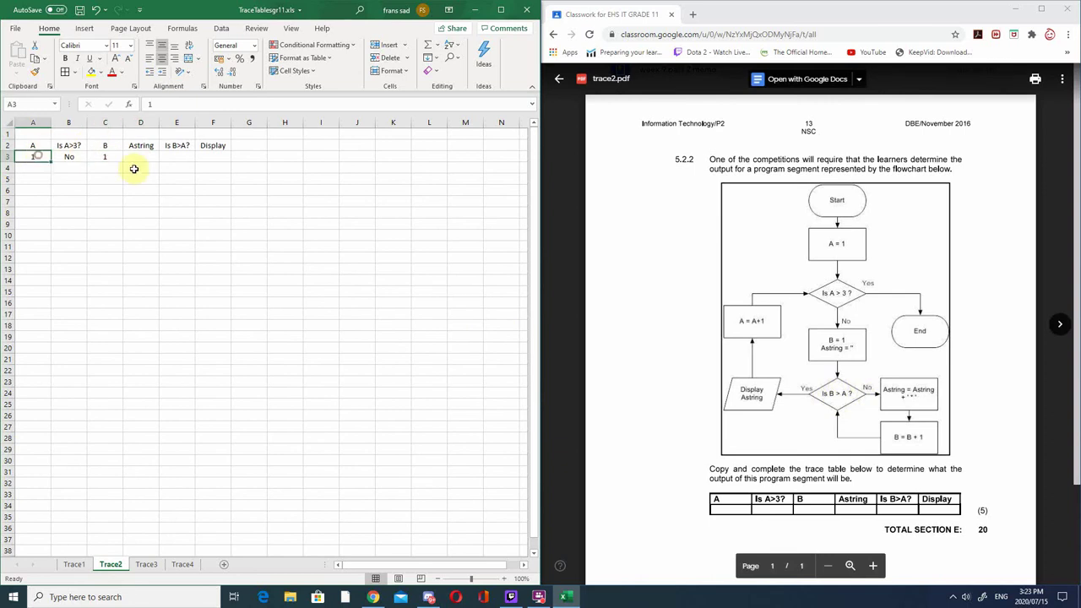
{"action": "left_click", "coordinate": [181, 161]}
{"action": "type", "text": "no"}
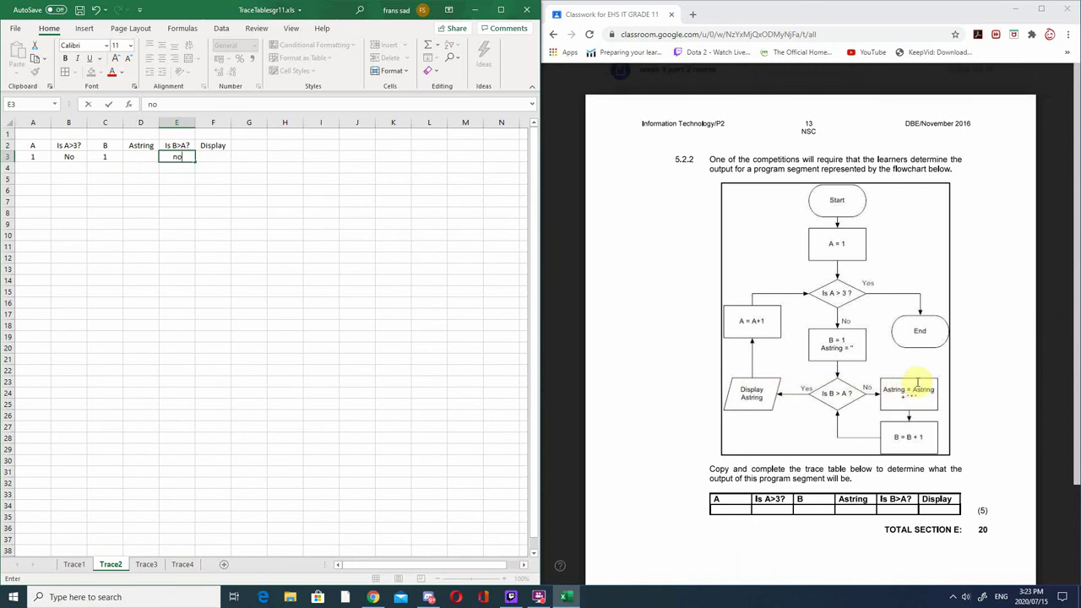
- Enter * for Astring in D4 and 2 for B in C4
{"action": "left_click", "coordinate": [138, 165]}
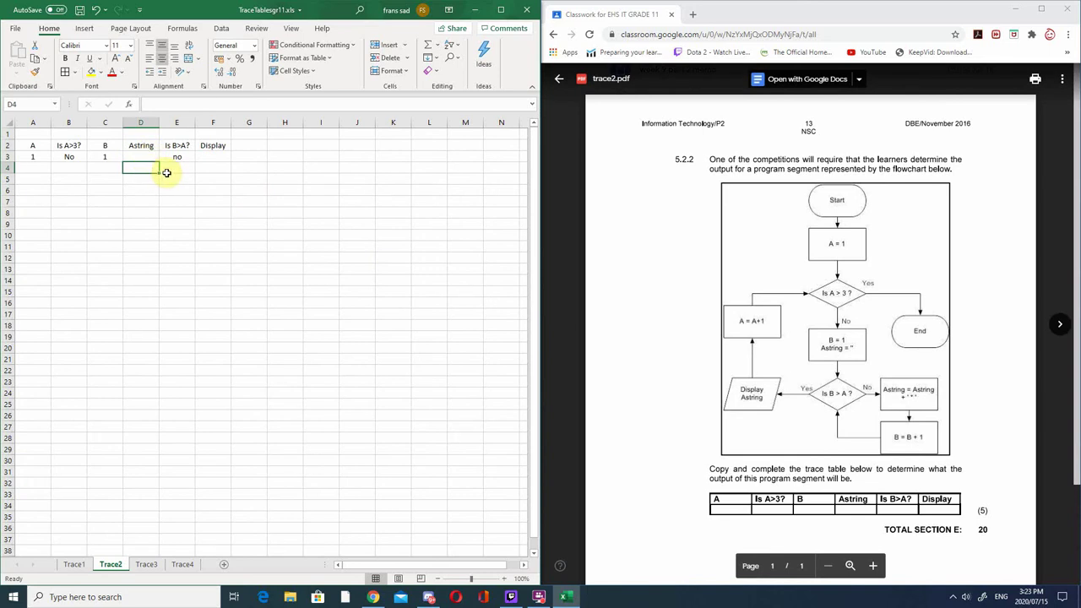
{"action": "type", "text": "8"}
{"action": "type", "text": "\""}
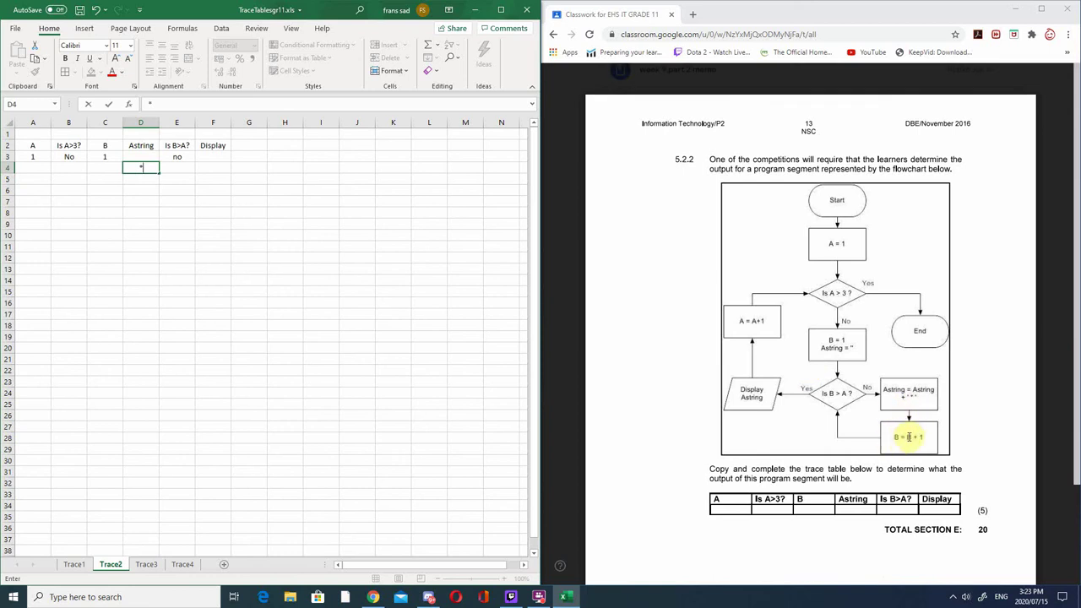
{"action": "left_click", "coordinate": [110, 169]}
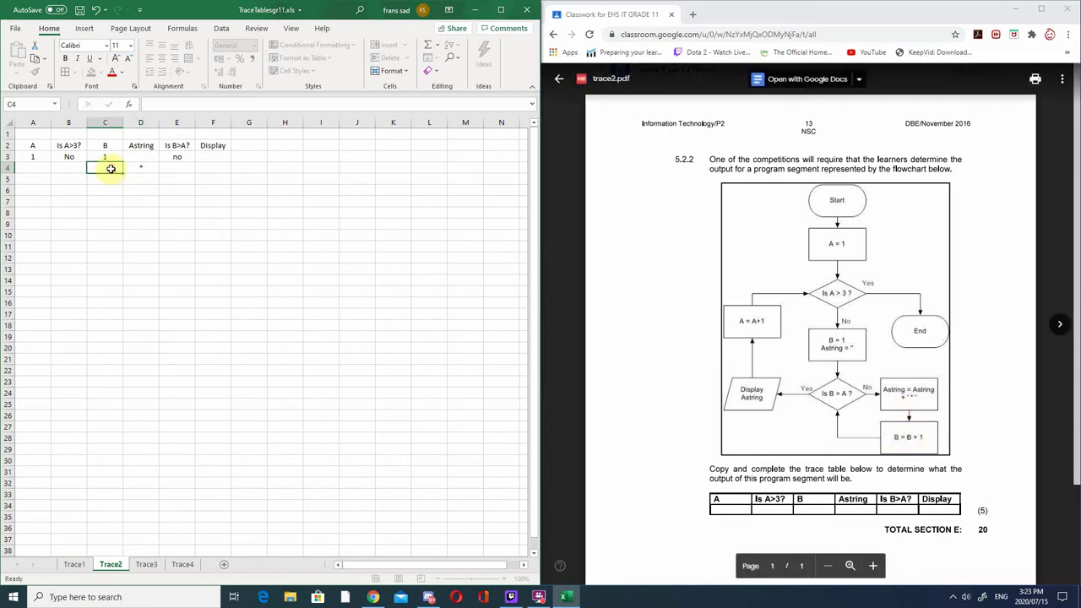
{"action": "type", "text": "2"}
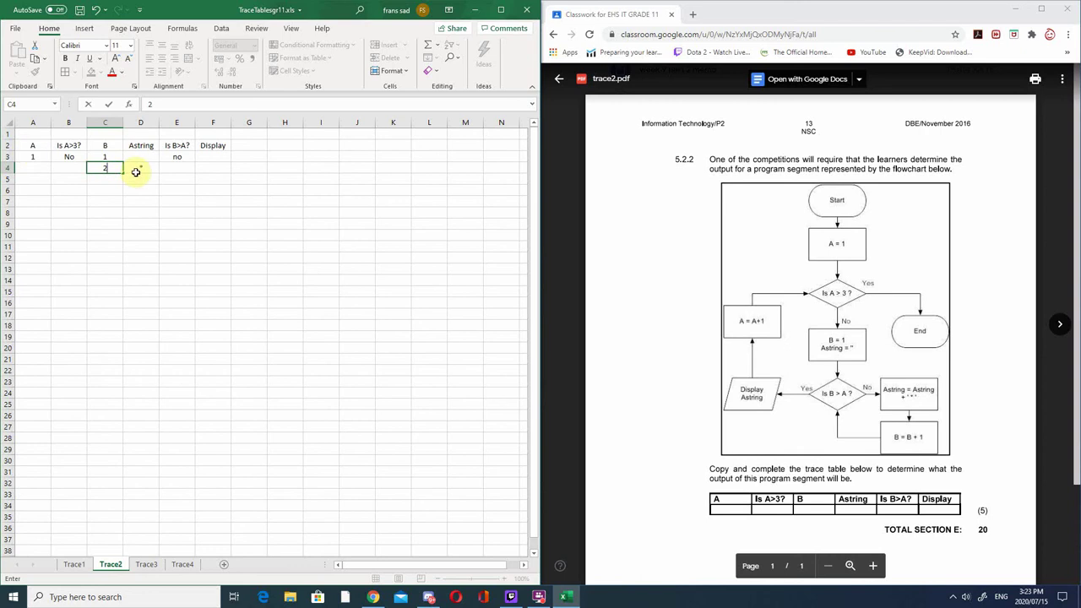
- Enter yes for Is B>A? in E4 and * for Display in F4
{"action": "left_click", "coordinate": [184, 166]}
{"action": "type", "text": "yes"}
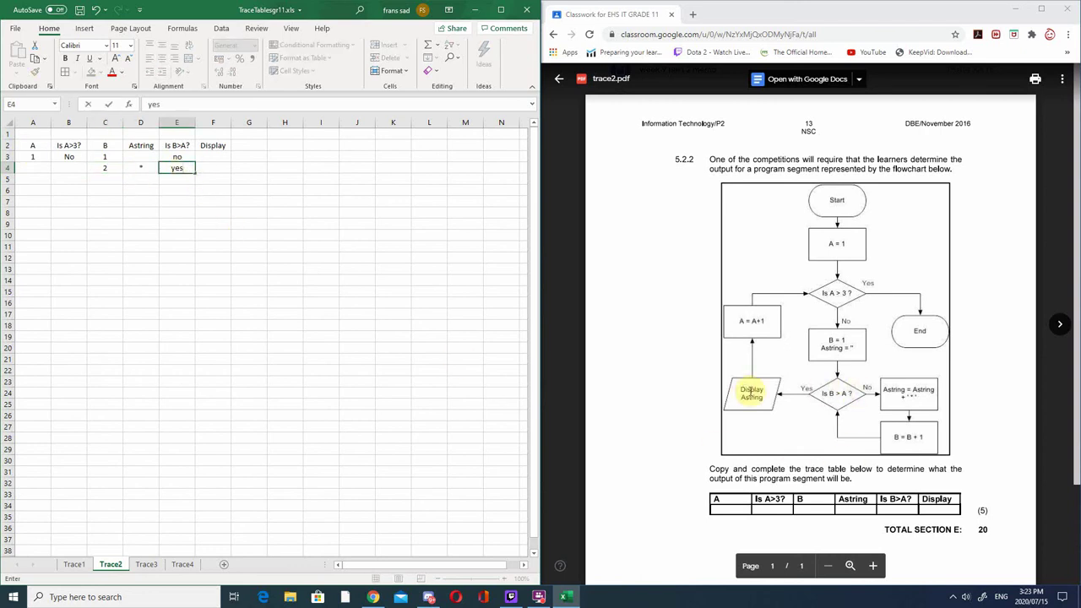
{"action": "left_click", "coordinate": [214, 164]}
{"action": "type", "text": "*"}
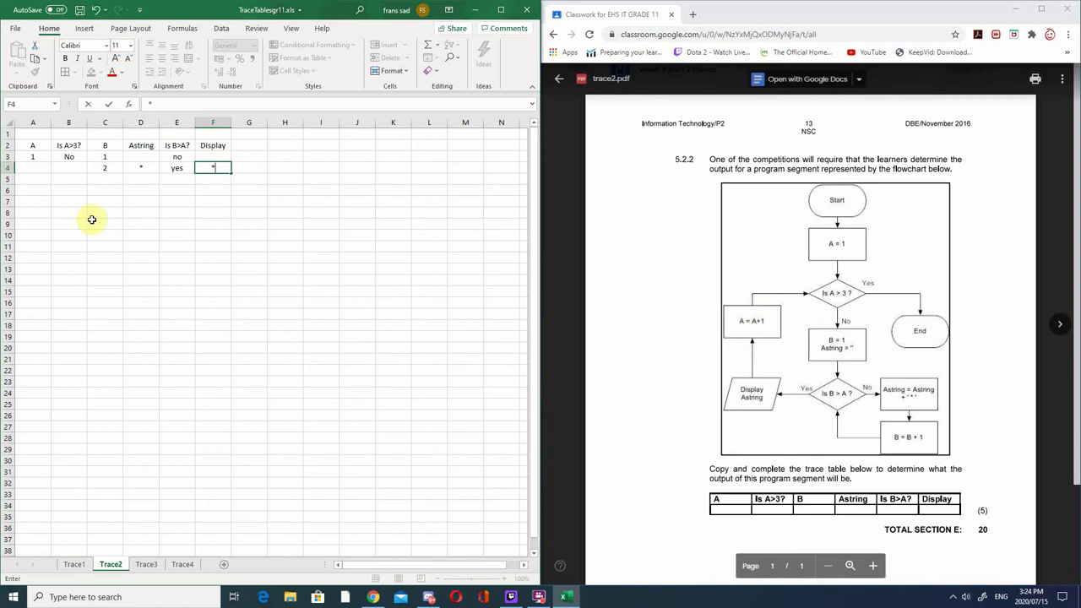
- Enter 2 for A in A4 and no for Is A>3? in B5
{"action": "left_click", "coordinate": [39, 169]}
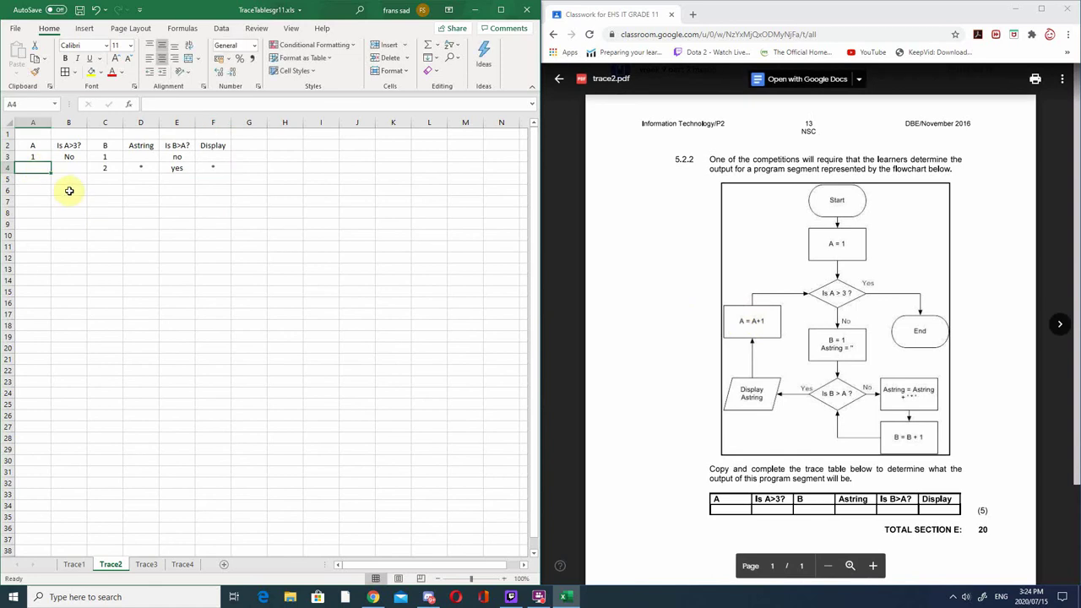
{"action": "type", "text": "2"}
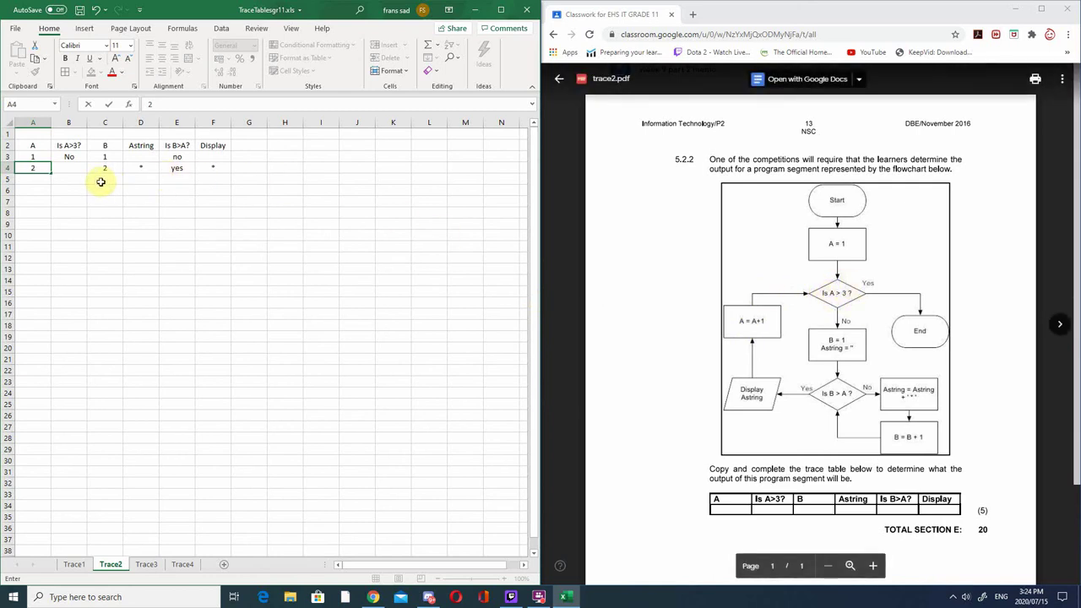
{"action": "left_click", "coordinate": [66, 178]}
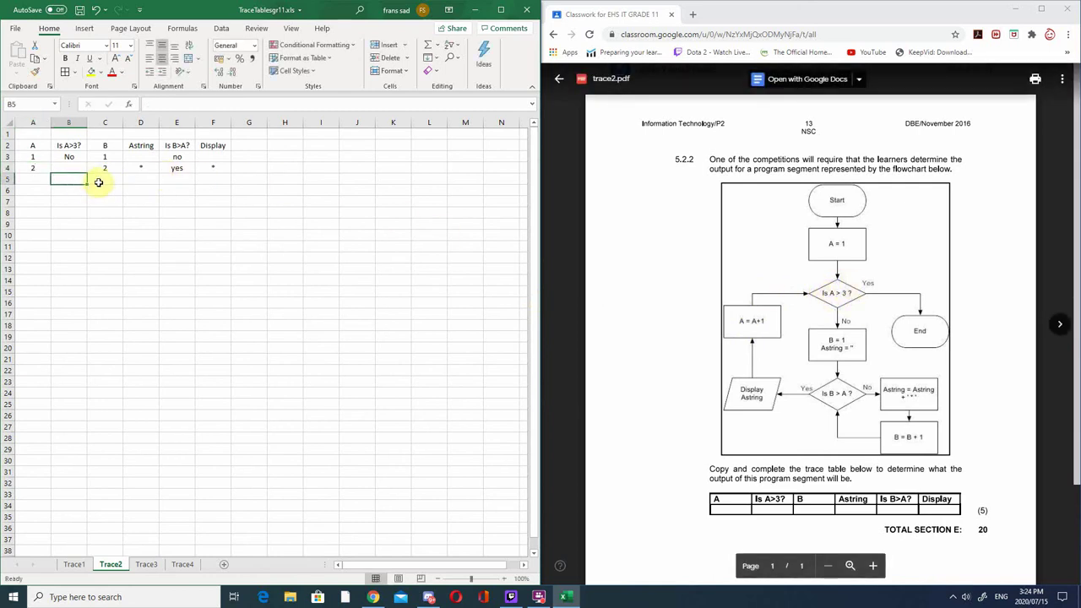
{"action": "type", "text": "no"}
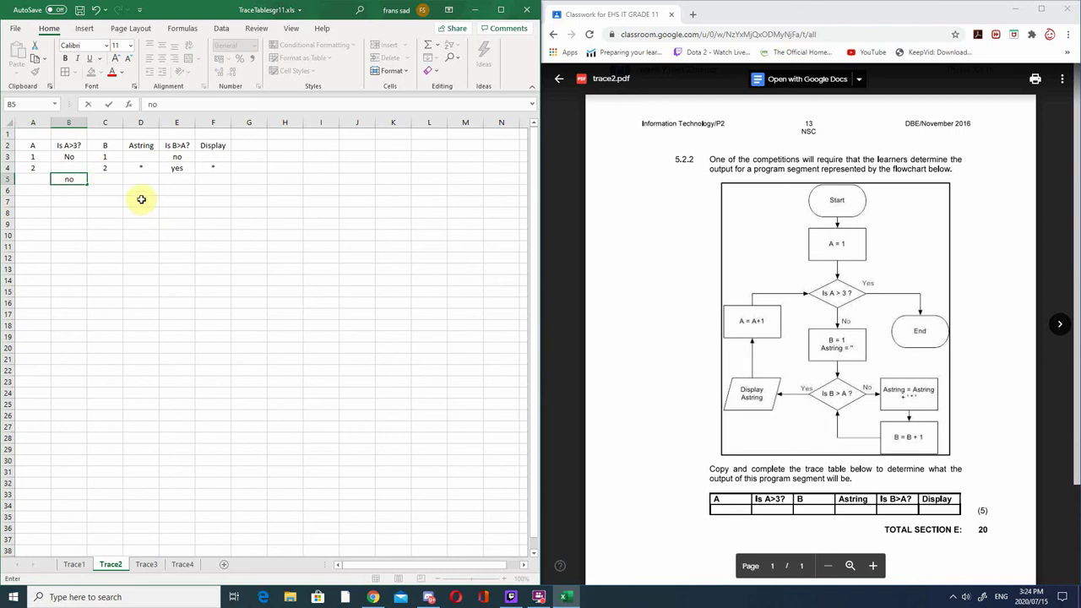
- Clear the value of A from A4 and enter 2 in A5 instead, alongside its Is A>3? answer
{"action": "left_click", "coordinate": [49, 168]}
{"action": "key", "text": "Delete"}
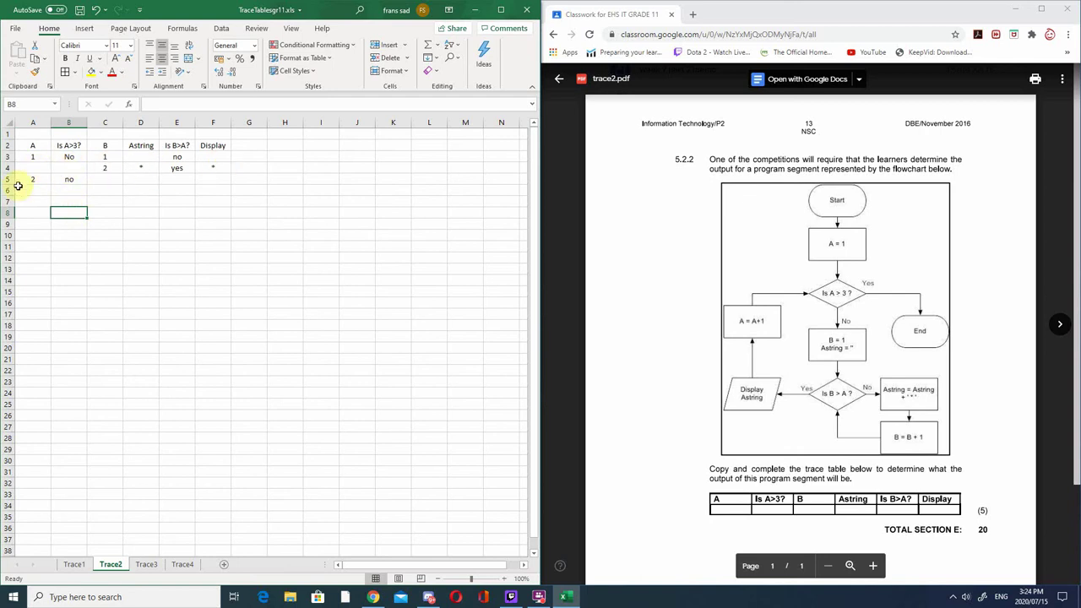
{"action": "left_click", "coordinate": [27, 179]}
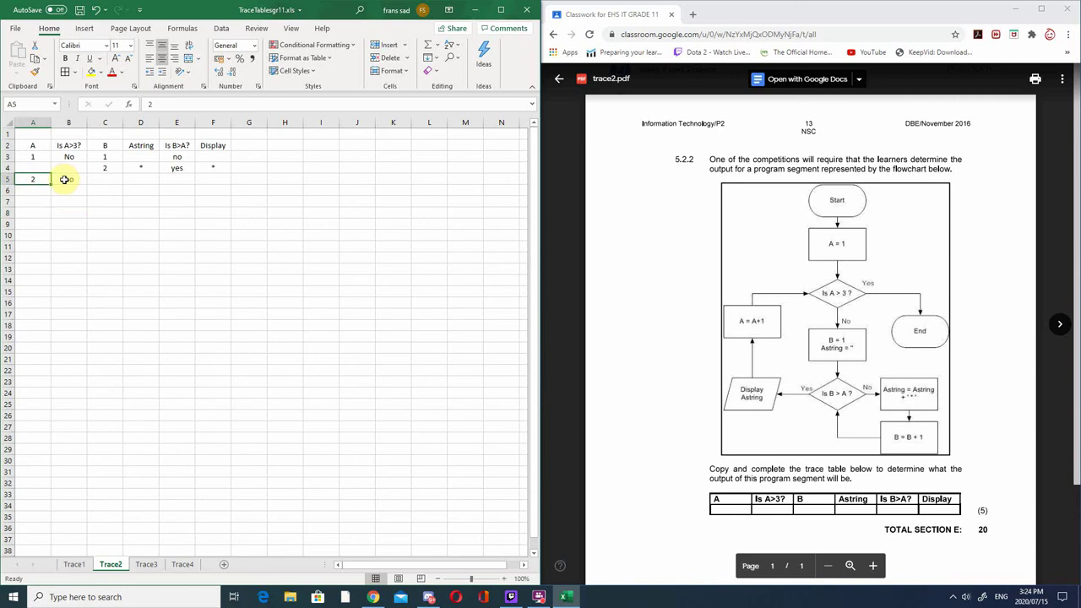
{"action": "type", "text": "2"}
{"action": "left_click", "coordinate": [66, 178]}
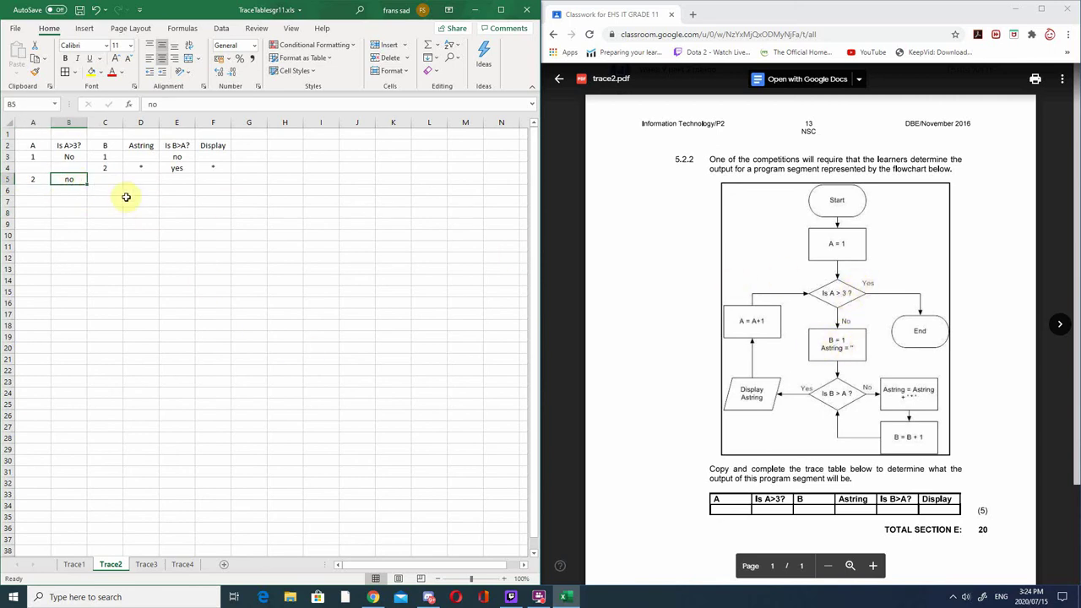
- Enter 1 for B in C5 and no for Is B>A? in E5, leaving Astring empty
{"action": "left_click", "coordinate": [102, 180]}
{"action": "type", "text": "1"}
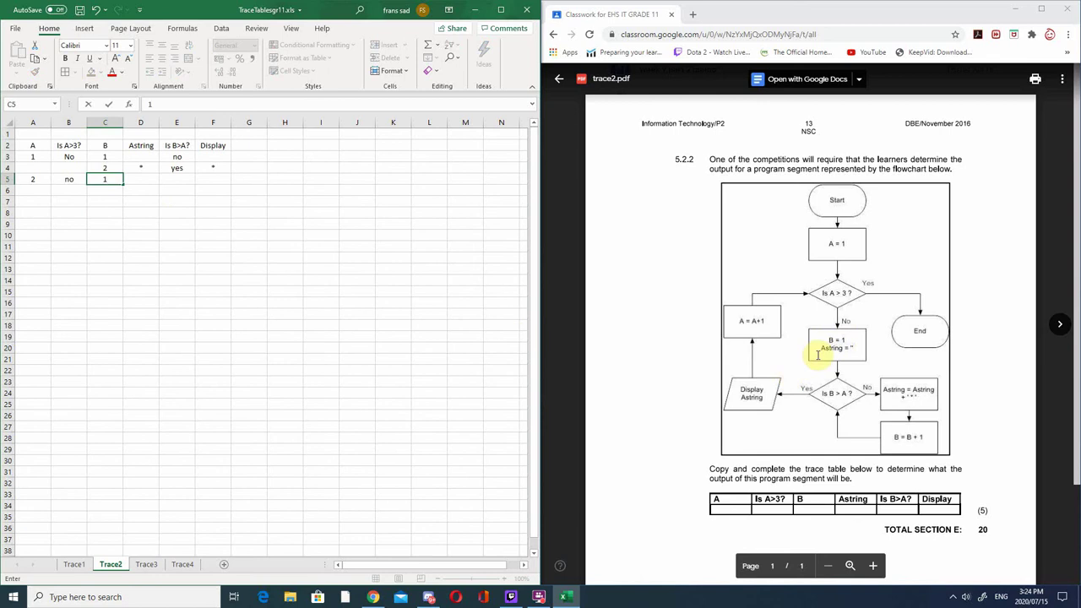
{"action": "left_click", "coordinate": [142, 179]}
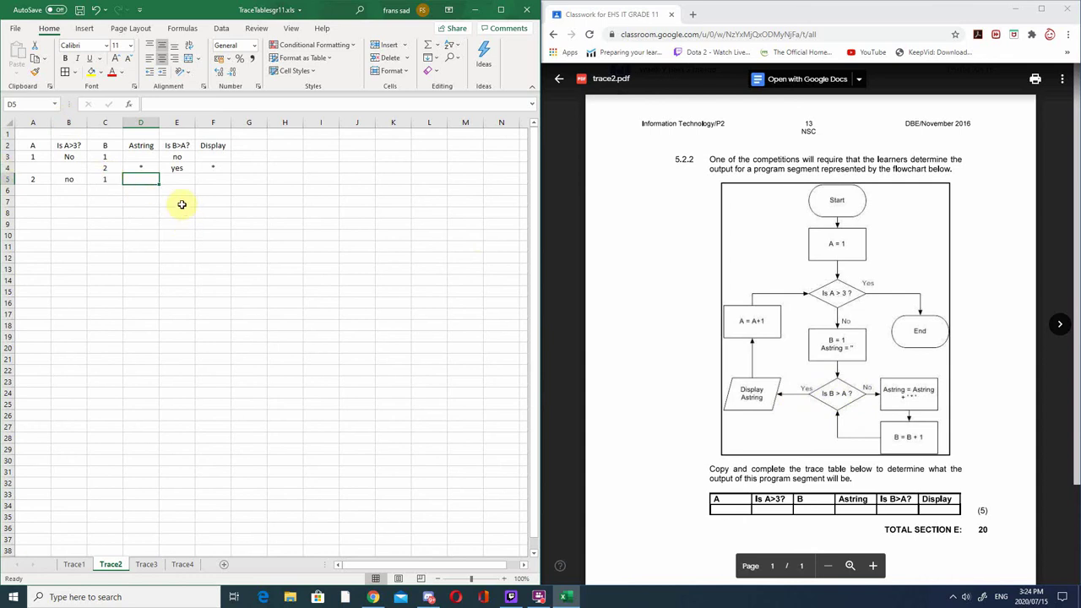
{"action": "left_click", "coordinate": [179, 178]}
{"action": "type", "text": "no"}
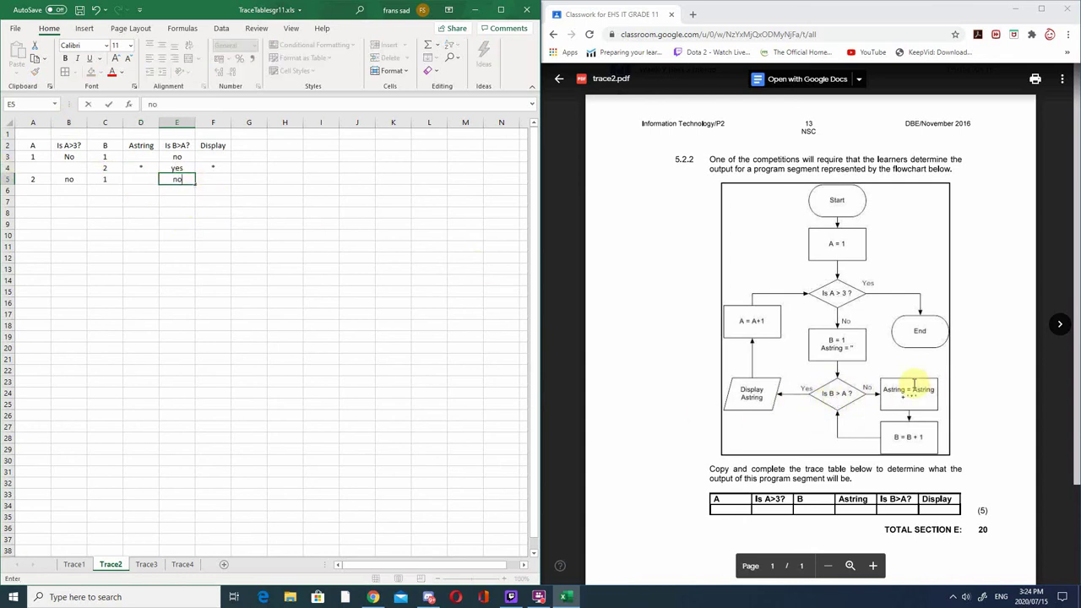
- Fill row 6 with * for Astring in D6, 2 for B in C6 and no for Is B>A? in E6
{"action": "left_click", "coordinate": [141, 193]}
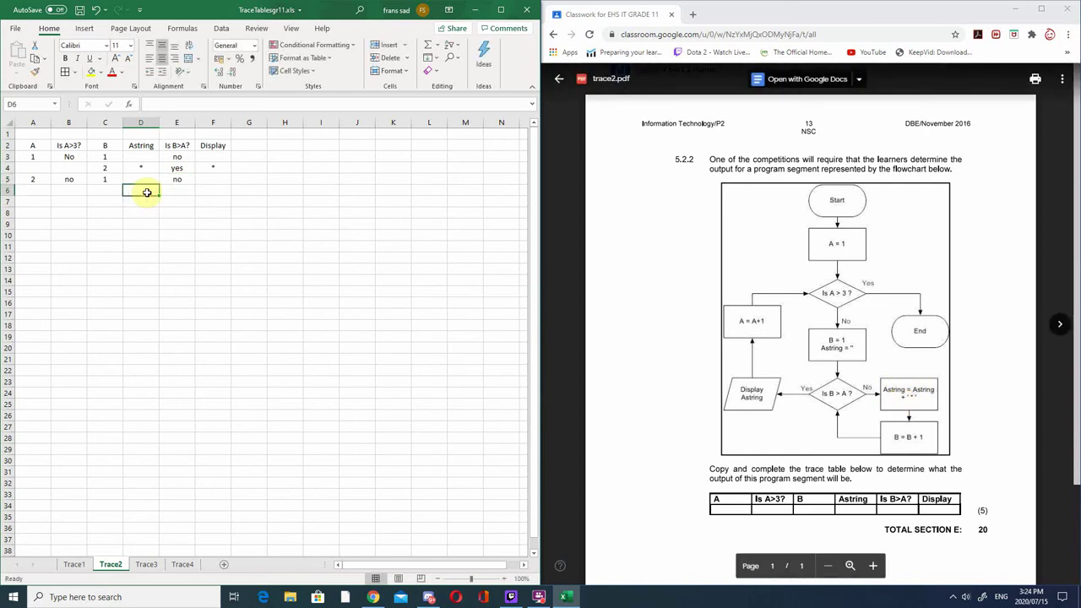
{"action": "type", "text": "*"}
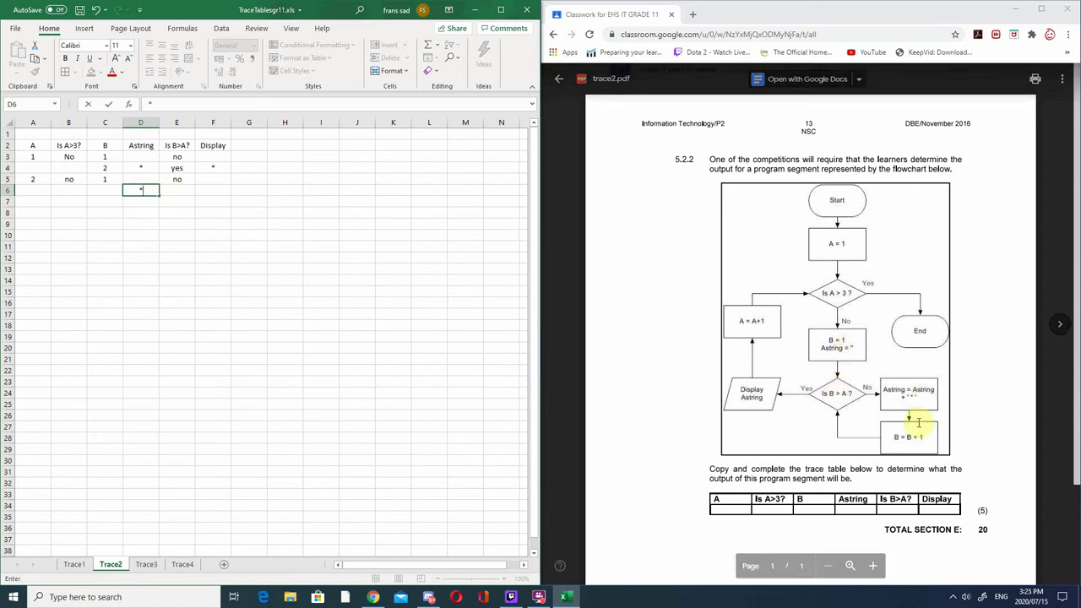
{"action": "left_click", "coordinate": [101, 189]}
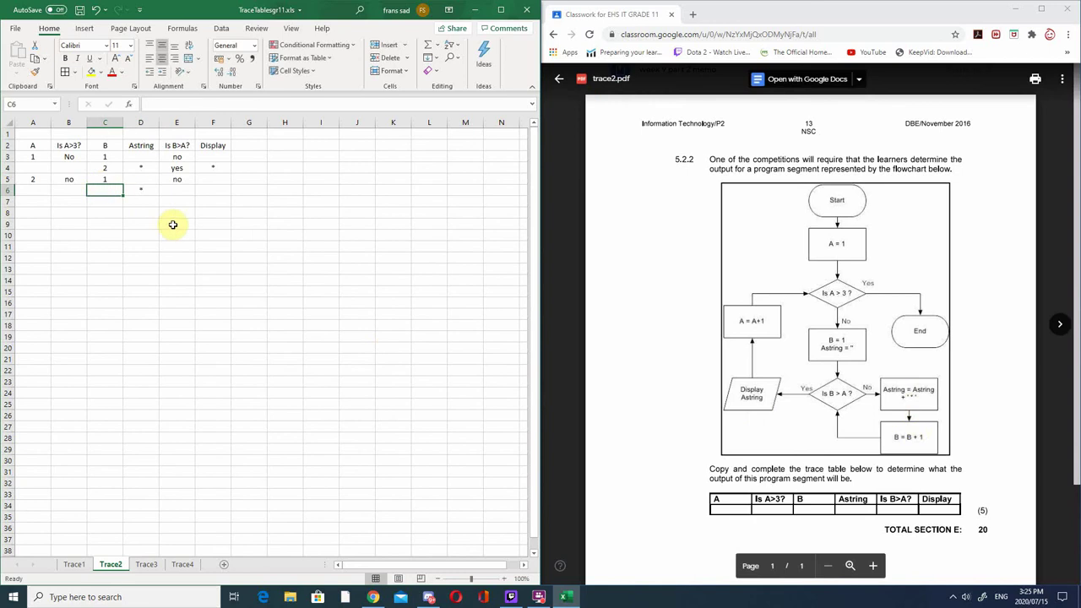
{"action": "type", "text": "2"}
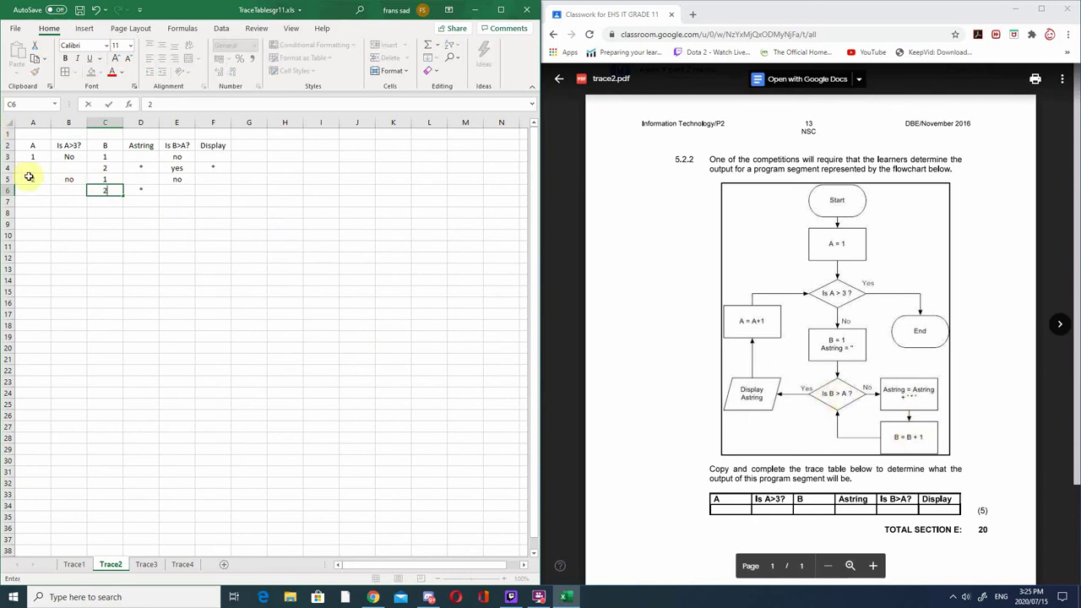
{"action": "left_click", "coordinate": [180, 189]}
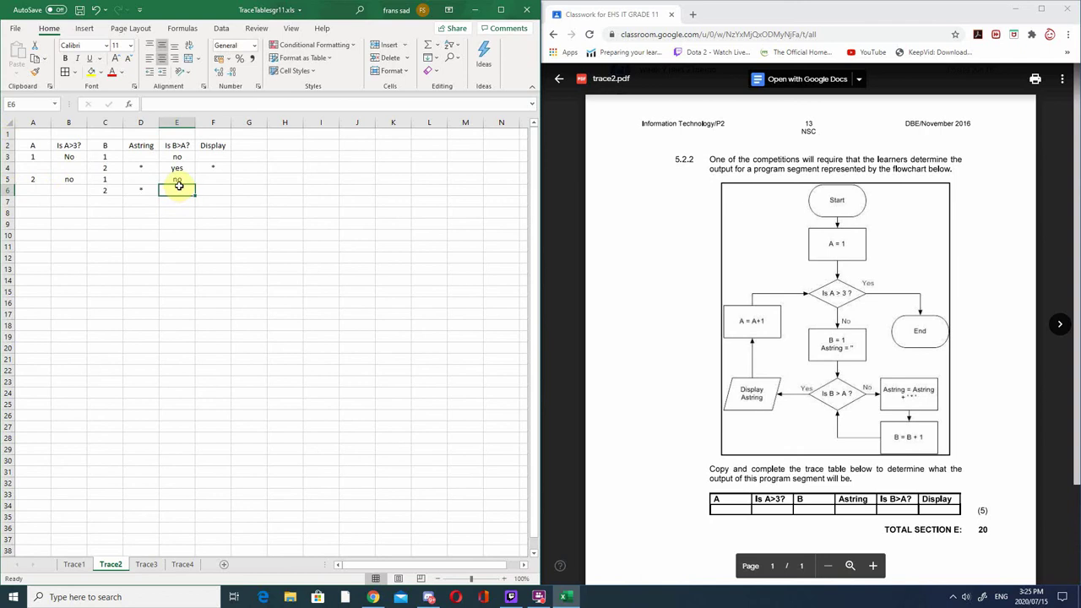
{"action": "type", "text": "no"}
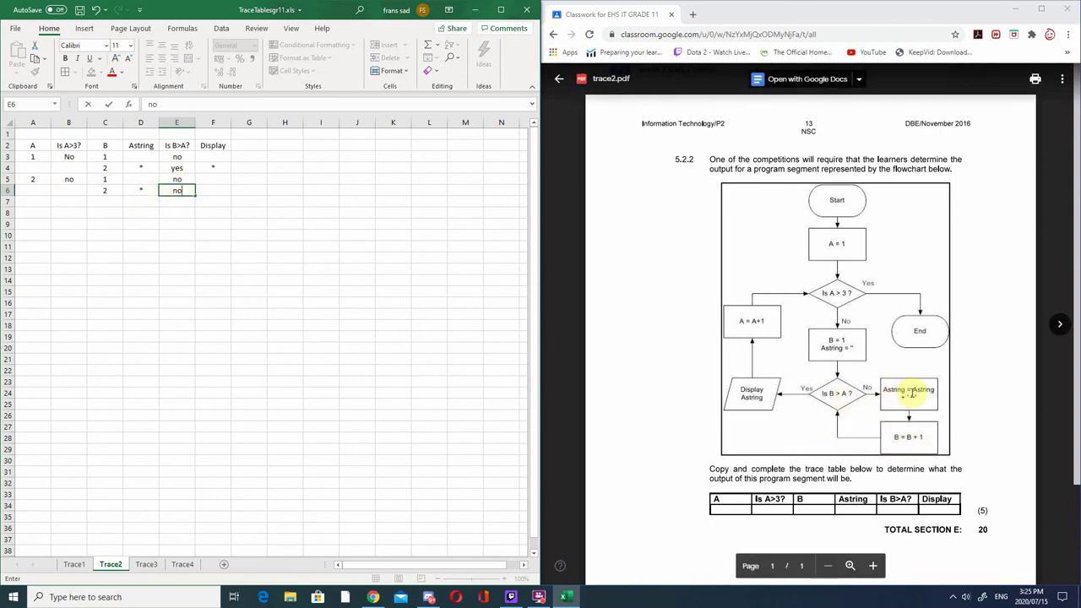
- Fill row 7 with ** for Astring in D7, 3 for B in C7, yes for Is B>A? in E7 and ** for Display in F7
{"action": "left_click", "coordinate": [145, 202]}
{"action": "type", "text": "**"}
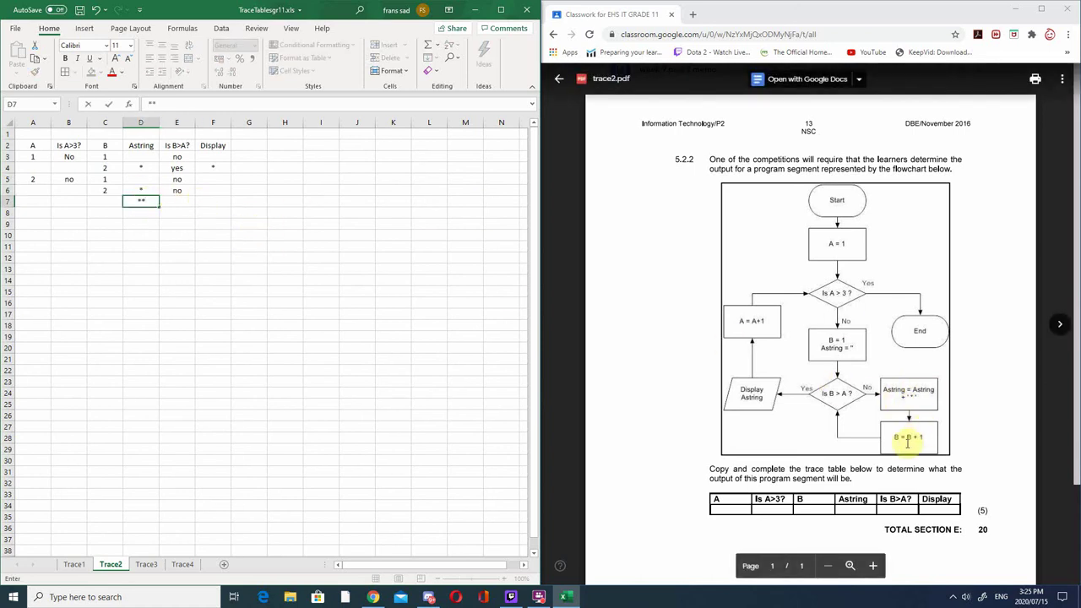
{"action": "left_click", "coordinate": [106, 201]}
{"action": "type", "text": "3"}
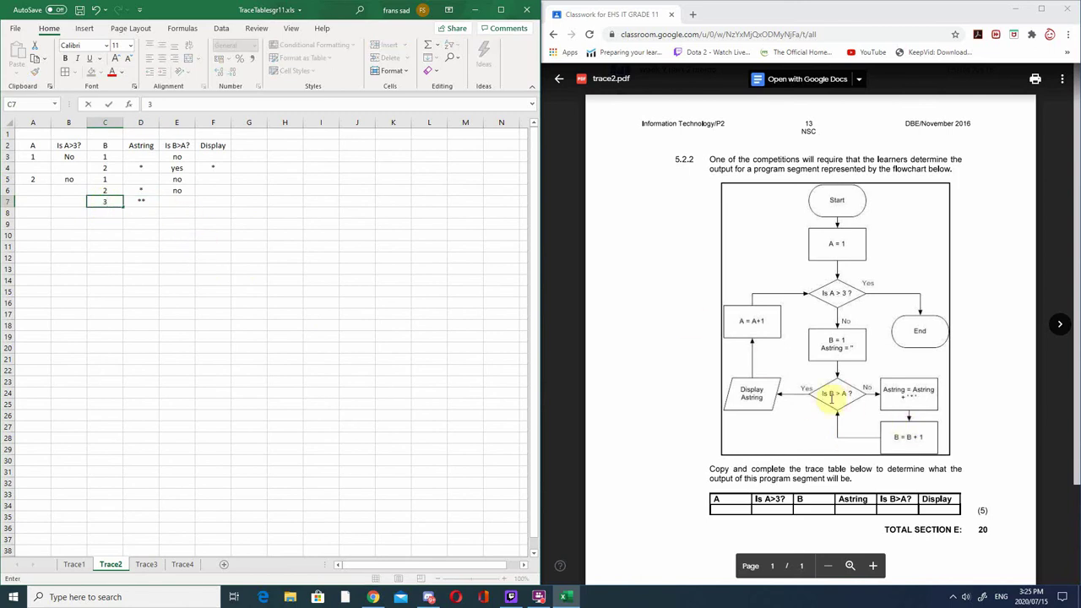
{"action": "left_click", "coordinate": [177, 200]}
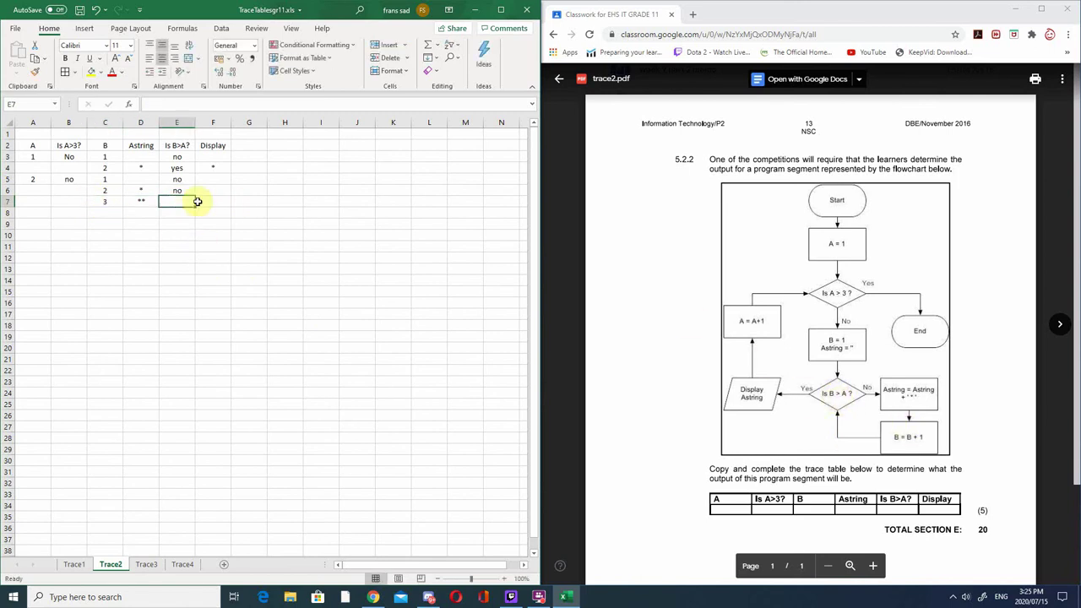
{"action": "type", "text": "yes"}
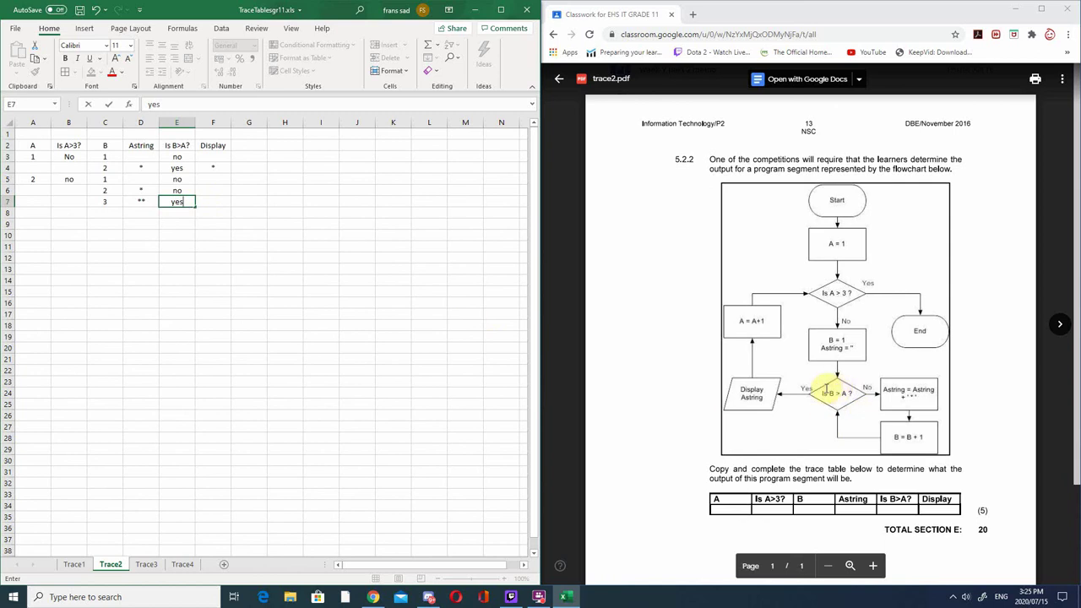
{"action": "left_click", "coordinate": [215, 202]}
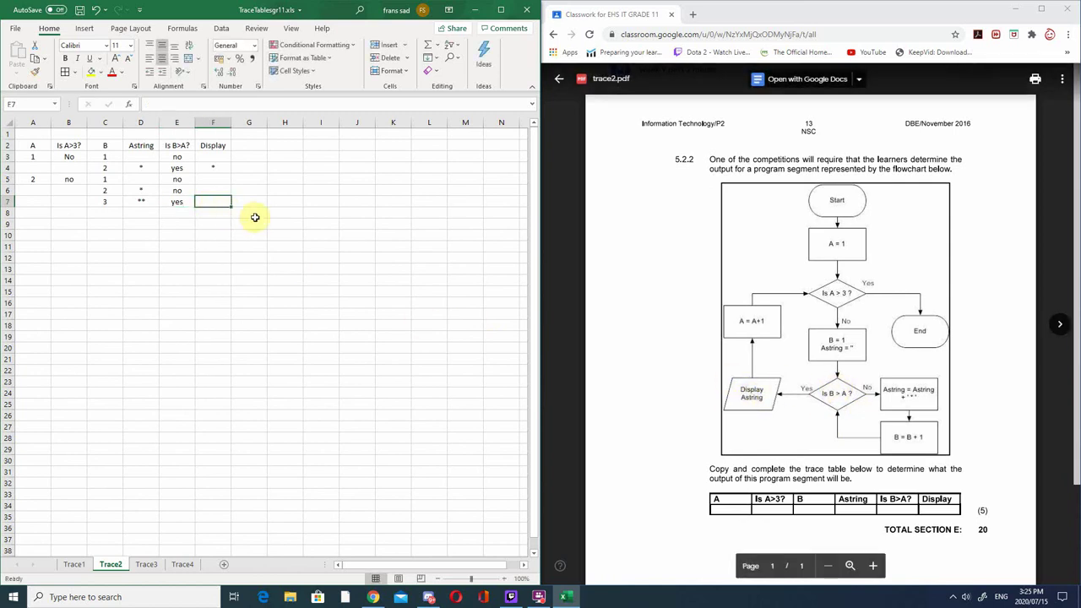
{"action": "type", "text": "**"}
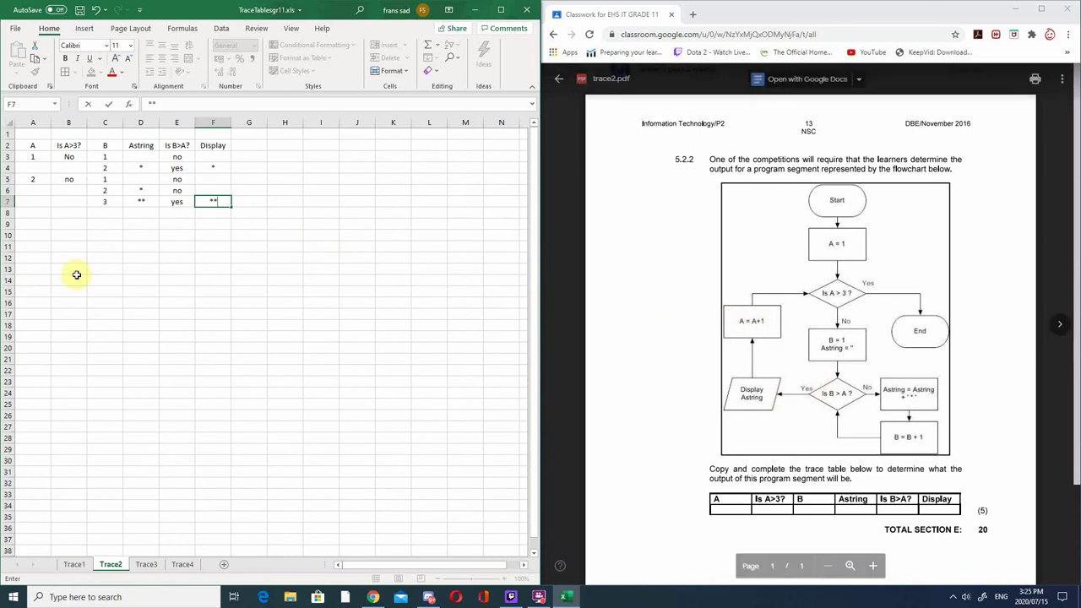
- Start row 8 with 3 for A in A8, no for Is A>3? in B8 and 1 for B in C8
{"action": "left_click", "coordinate": [30, 209]}
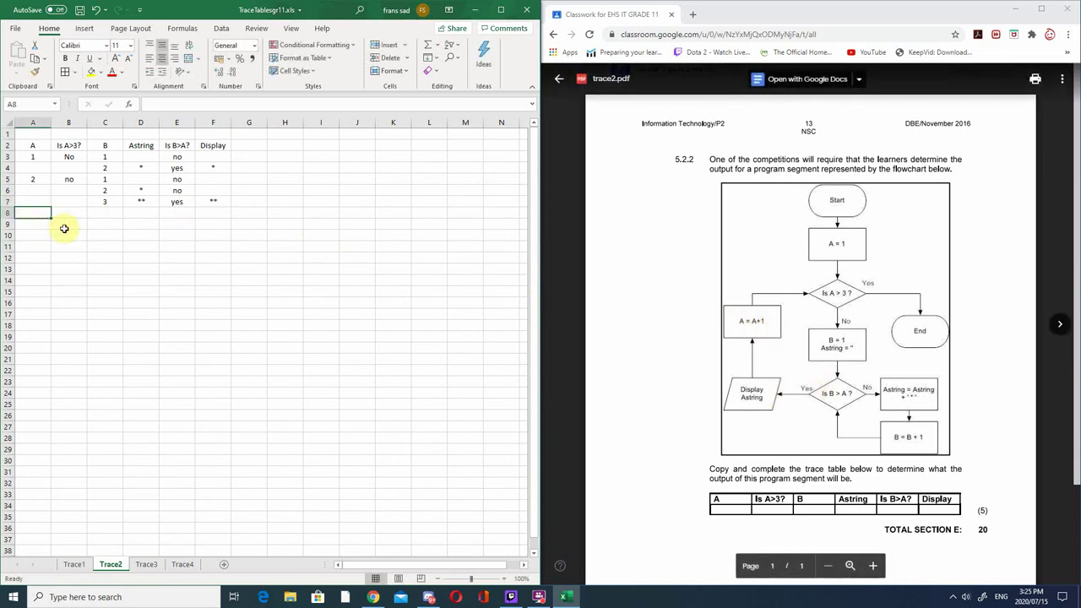
{"action": "type", "text": "3"}
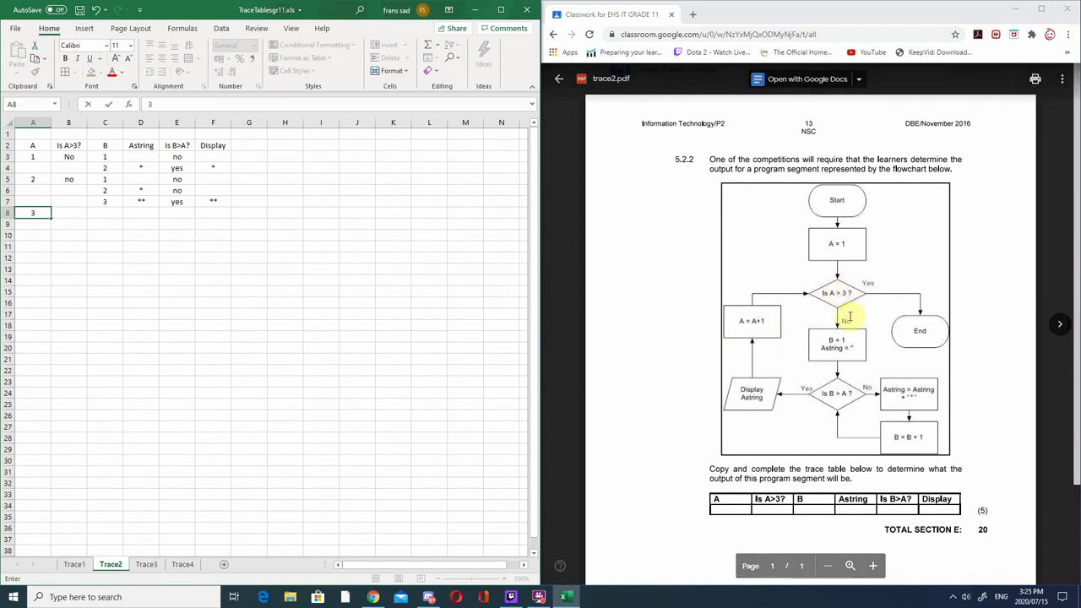
{"action": "left_click", "coordinate": [78, 212]}
{"action": "type", "text": "no"}
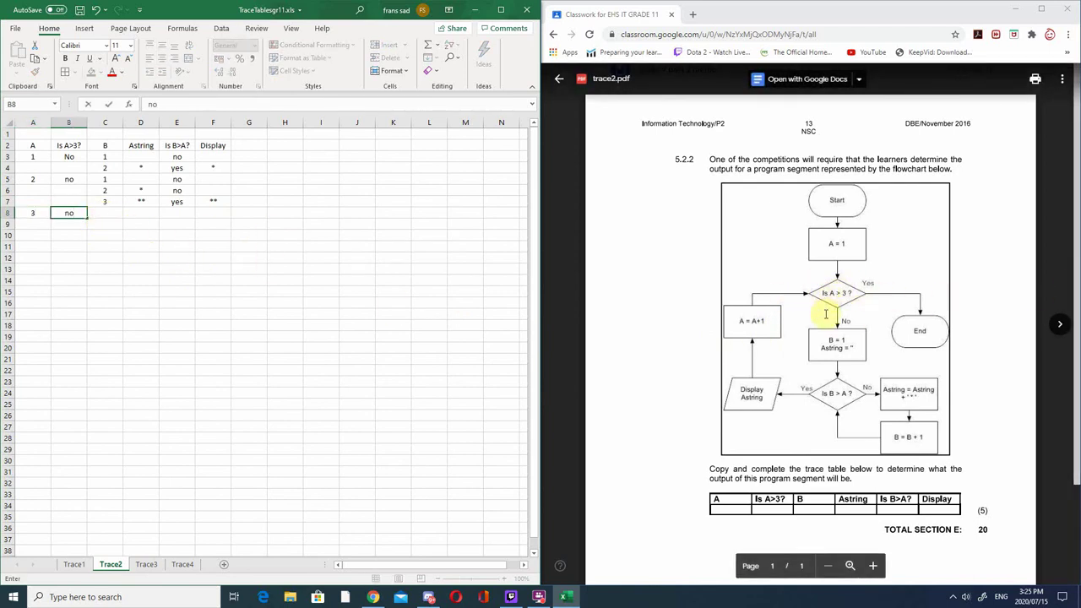
{"action": "left_click", "coordinate": [112, 213]}
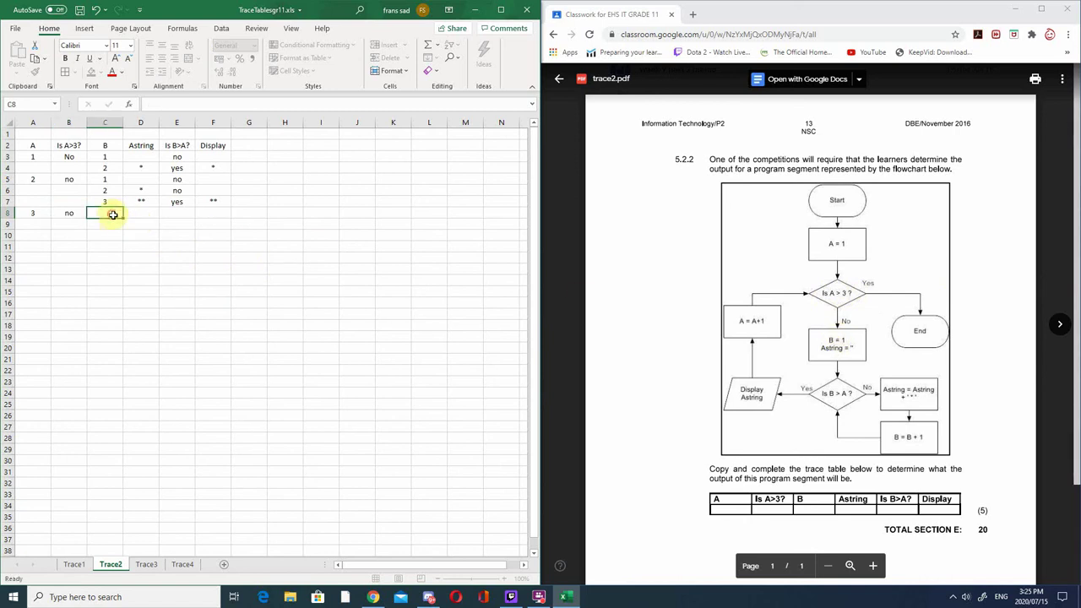
{"action": "type", "text": "1"}
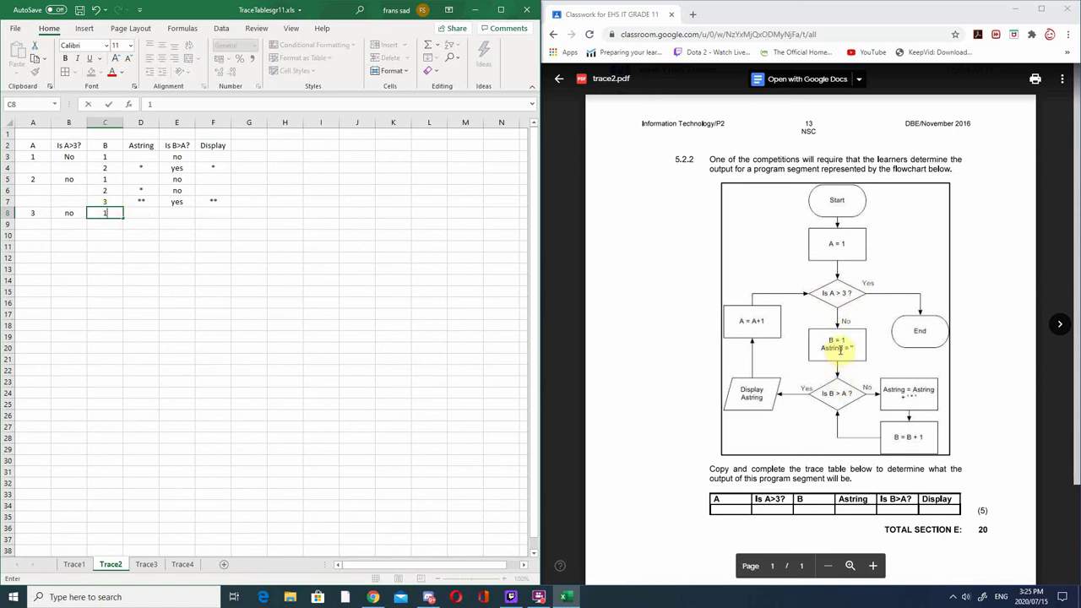
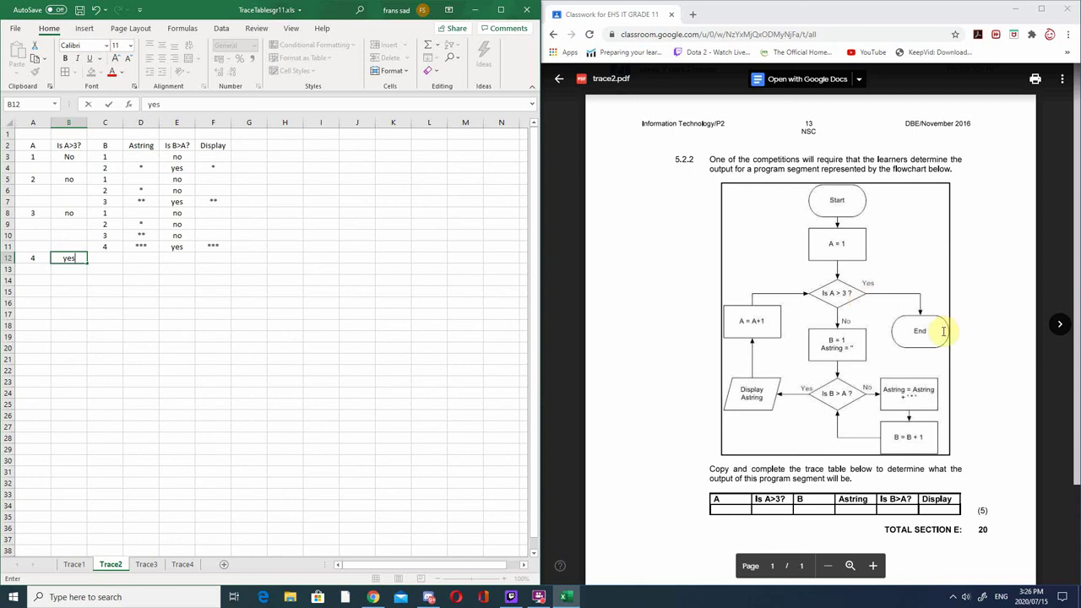
- Apply borders to all cells of the completed trace table in A2:F12
{"action": "left_click", "coordinate": [146, 314]}
{"action": "left_click_drag", "start_coordinate": [29, 142], "coordinate": [213, 262]}
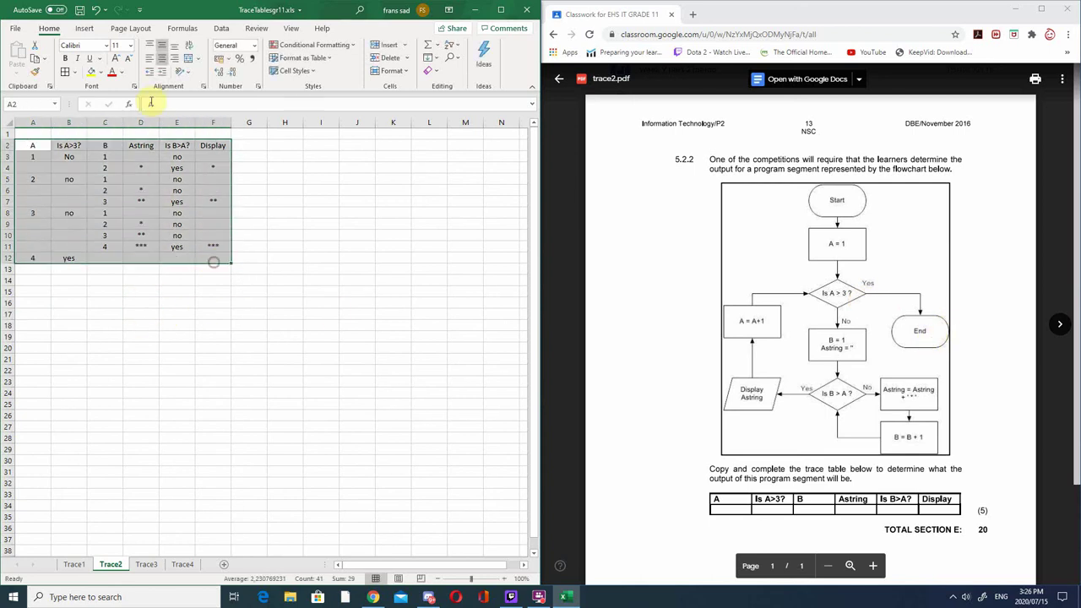
{"action": "left_click", "coordinate": [65, 73]}
{"action": "left_click", "coordinate": [317, 326]}
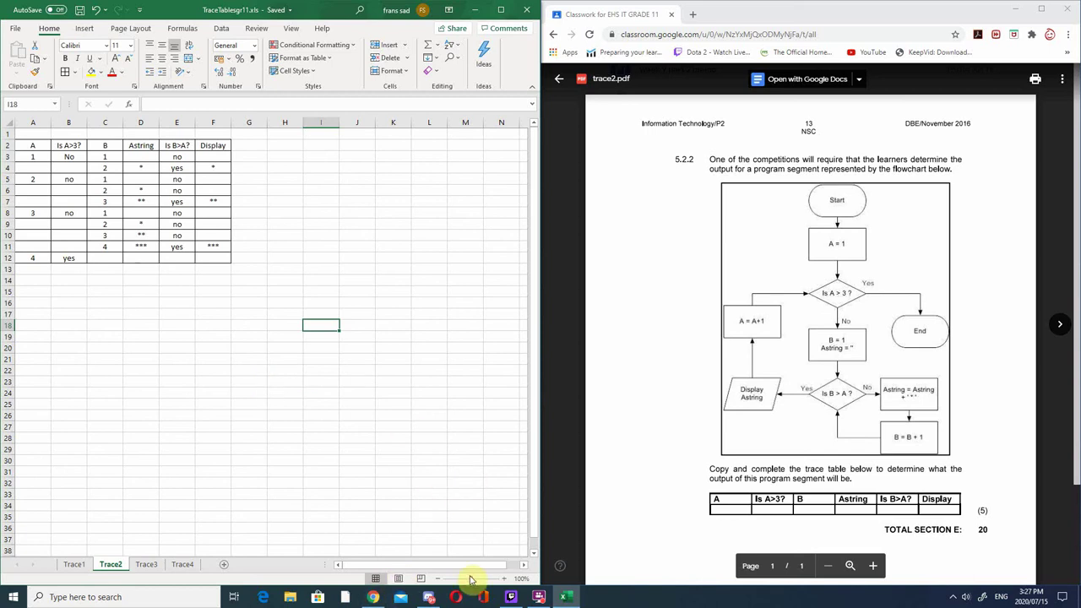
{"action": "left_click", "coordinate": [429, 597]}
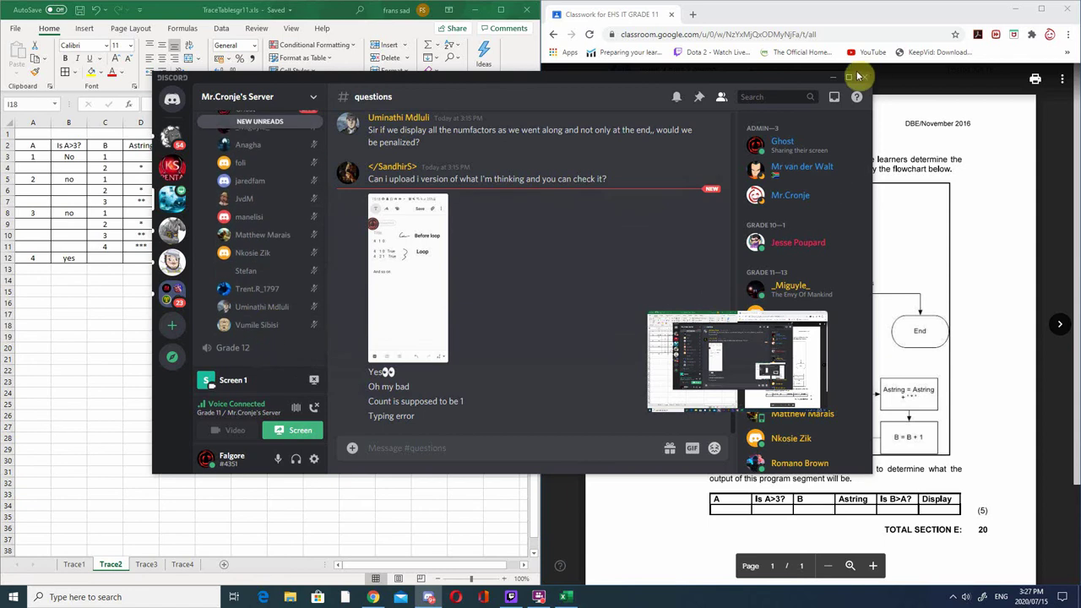
{"action": "left_click", "coordinate": [835, 77]}
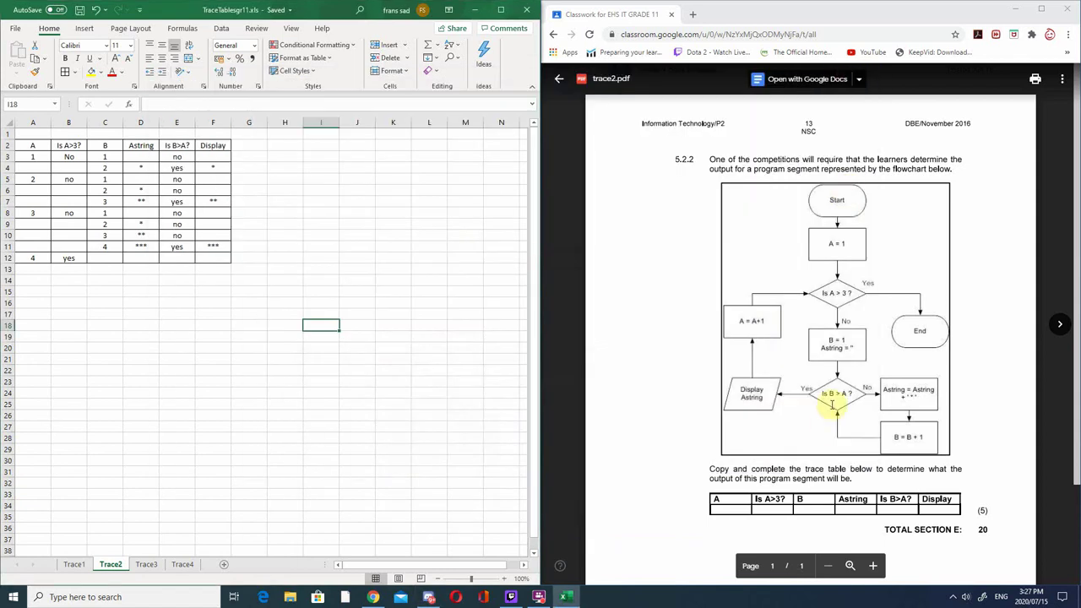
{"action": "left_click", "coordinate": [540, 598]}
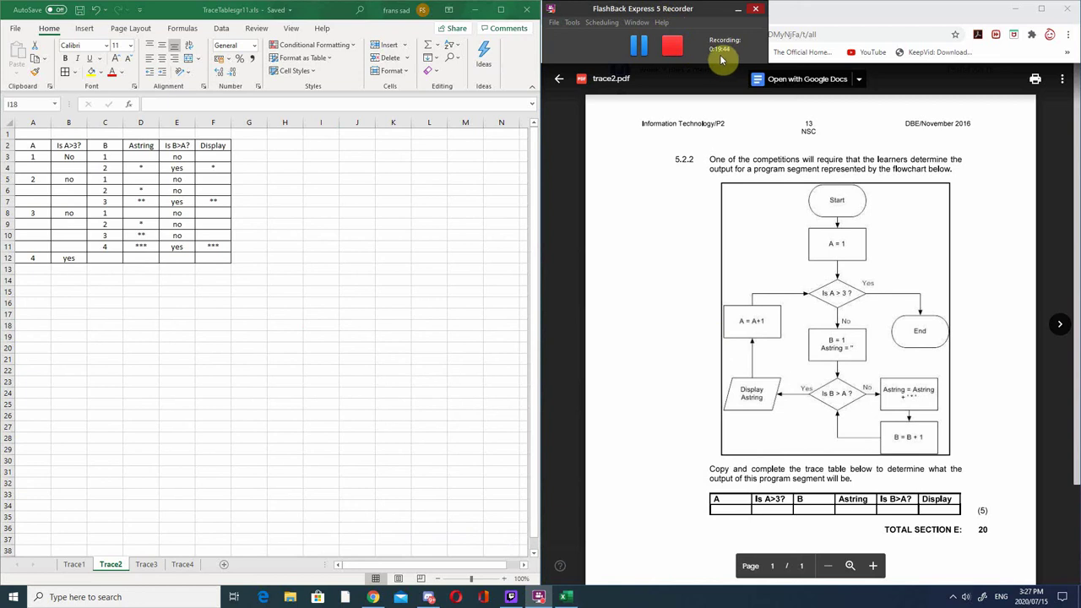
{"action": "left_click", "coordinate": [736, 12]}
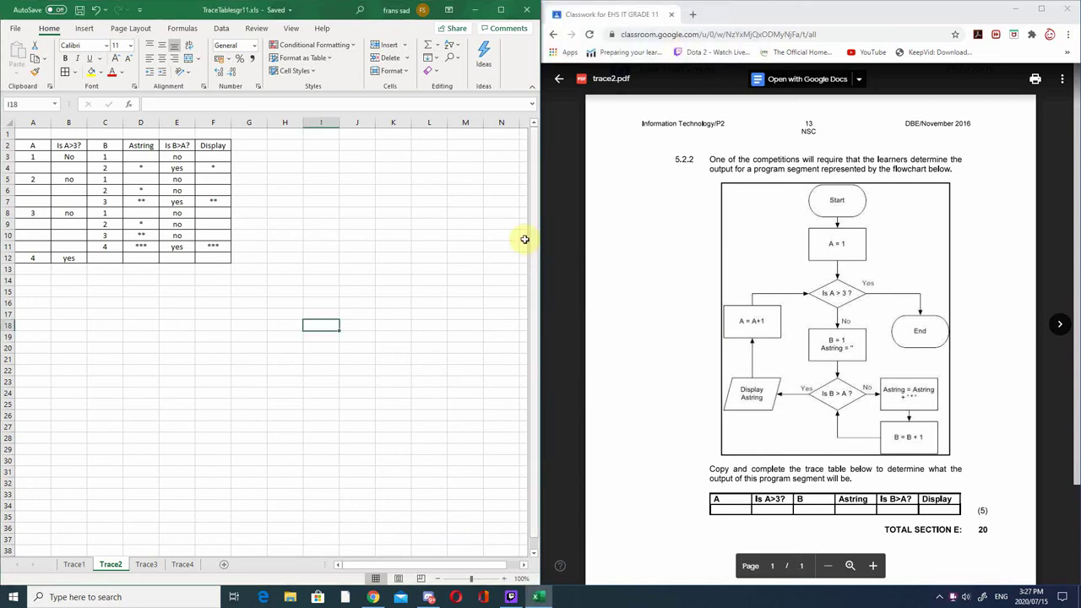
{"action": "left_click", "coordinate": [176, 281]}
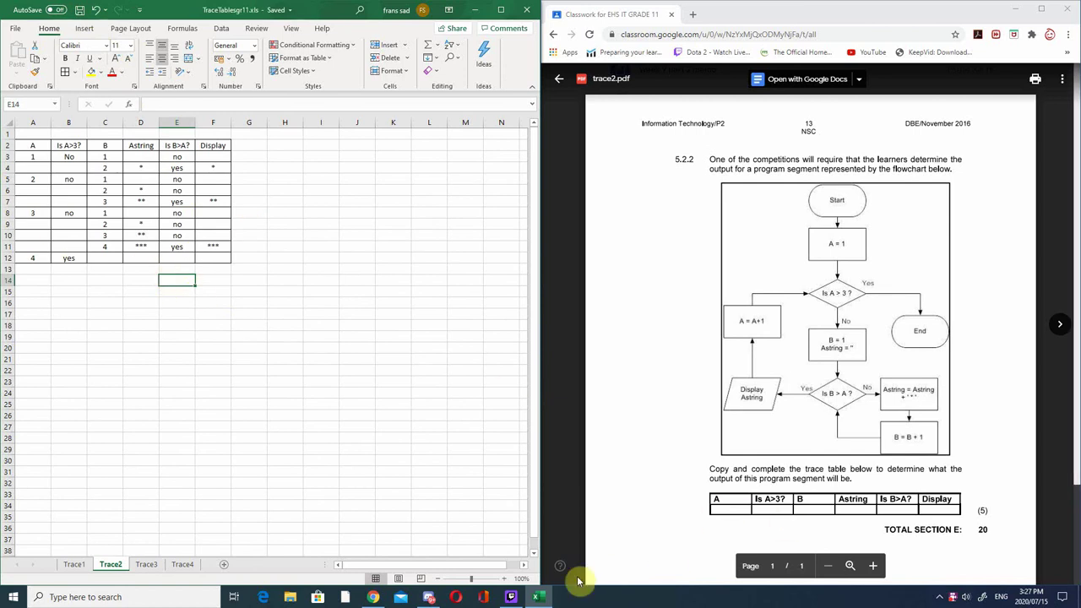
{"action": "mouse_move", "coordinate": [538, 594]}
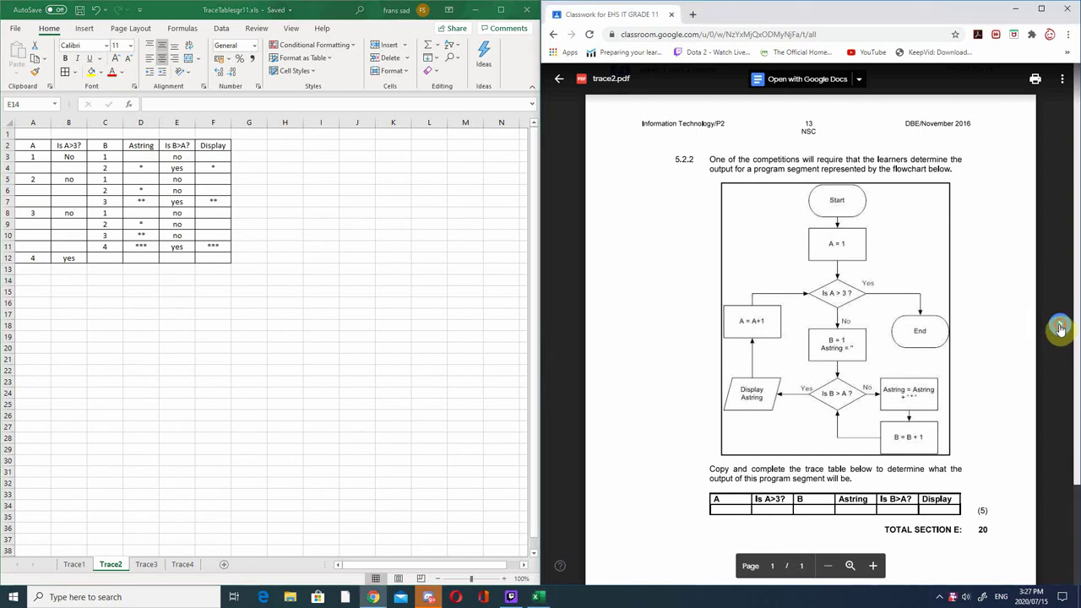
- Show the next classroom file, trace3.PNG, and open the Trace3 sheet of the workbook
{"action": "left_click", "coordinate": [1060, 329]}
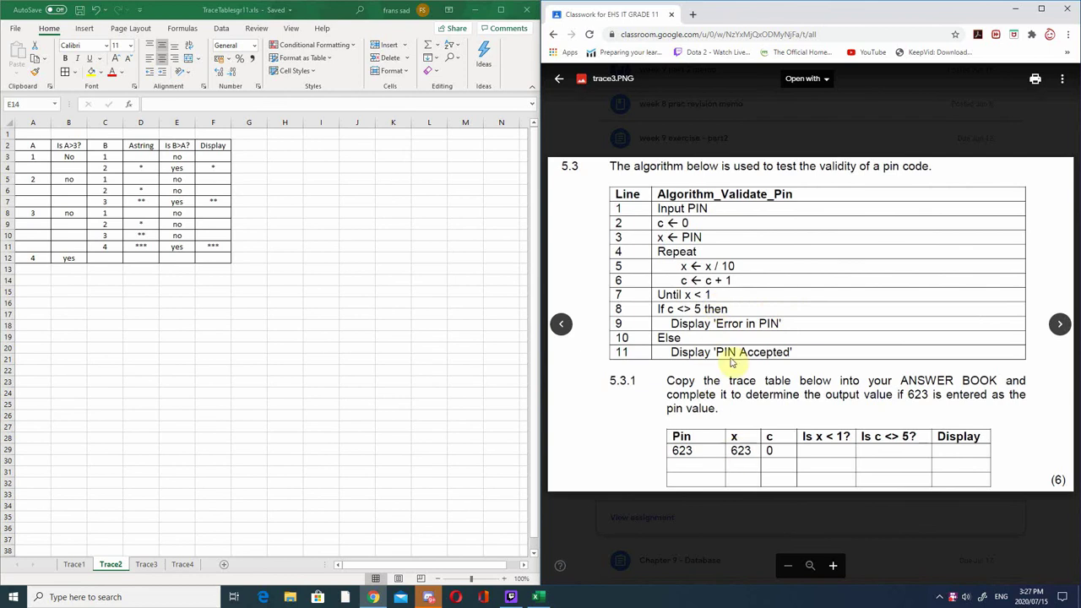
{"action": "left_click", "coordinate": [145, 566]}
{"action": "left_click", "coordinate": [145, 566]}
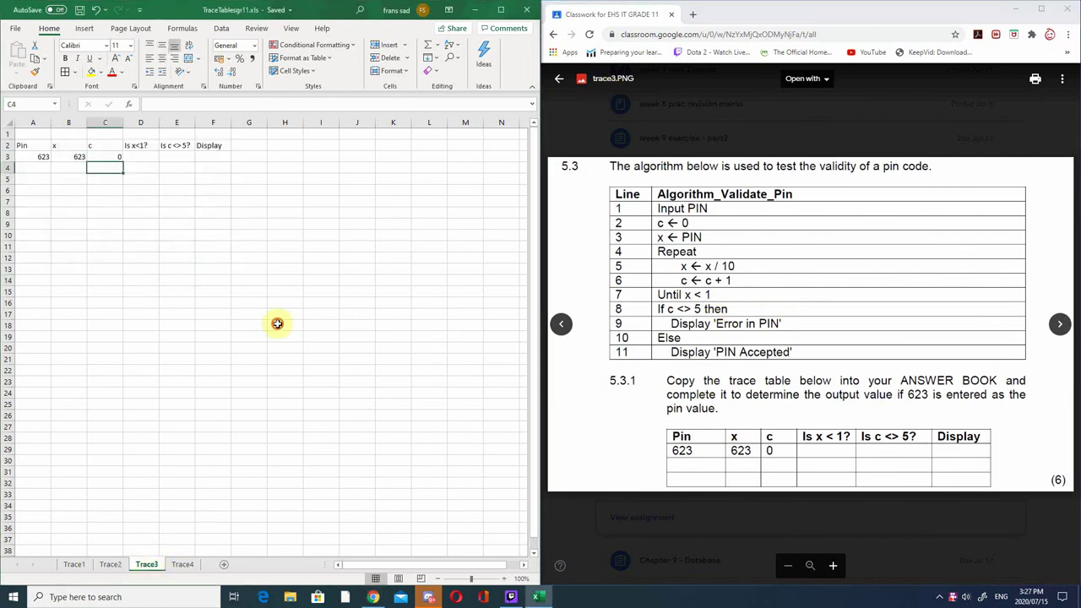
{"action": "left_click", "coordinate": [281, 324]}
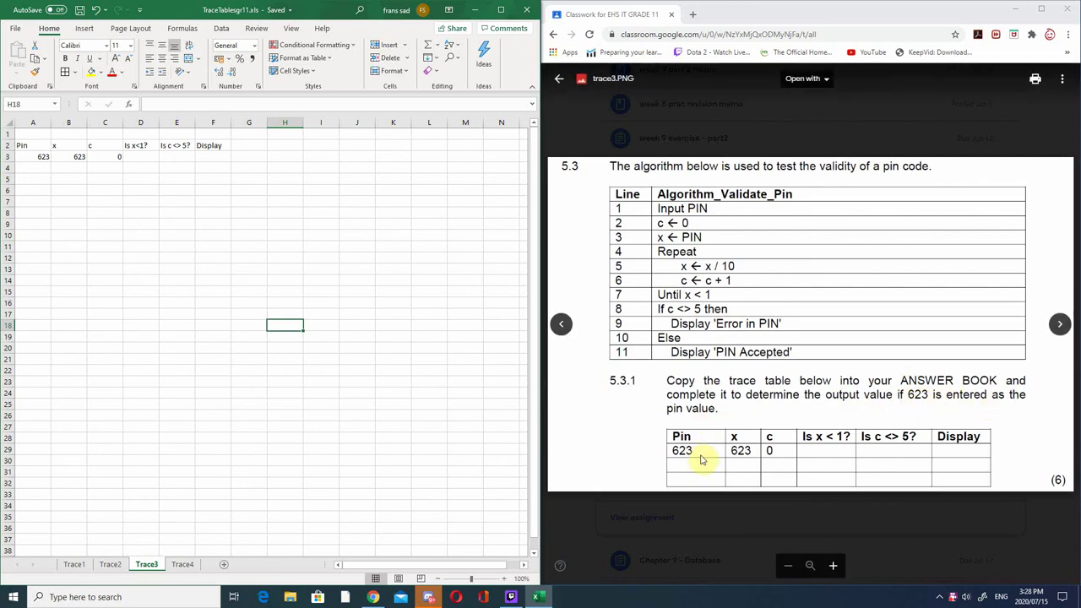
- Review the starting values in row 3, and fill row 4 with 62,3 for x in B4, 1 for c in C4 and no for Is x<1? in D4
{"action": "left_click", "coordinate": [36, 157]}
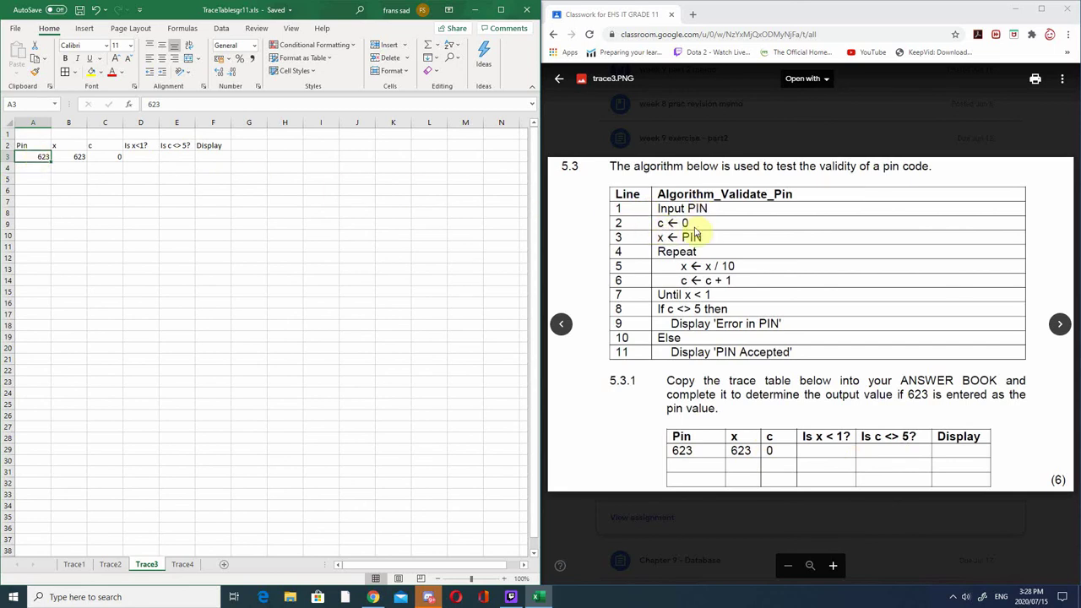
{"action": "left_click", "coordinate": [107, 157]}
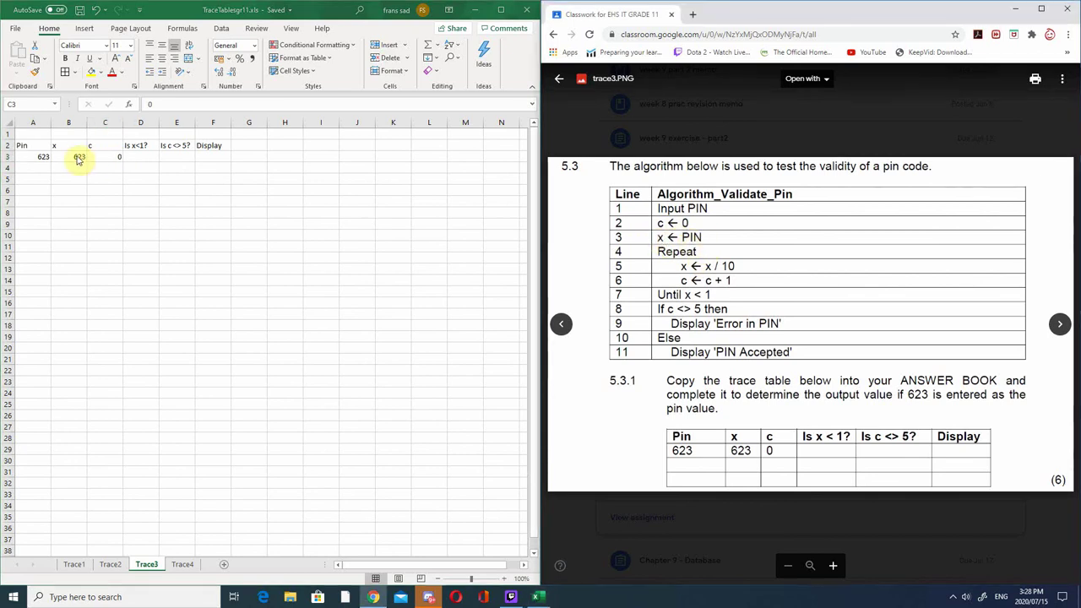
{"action": "left_click", "coordinate": [77, 157]}
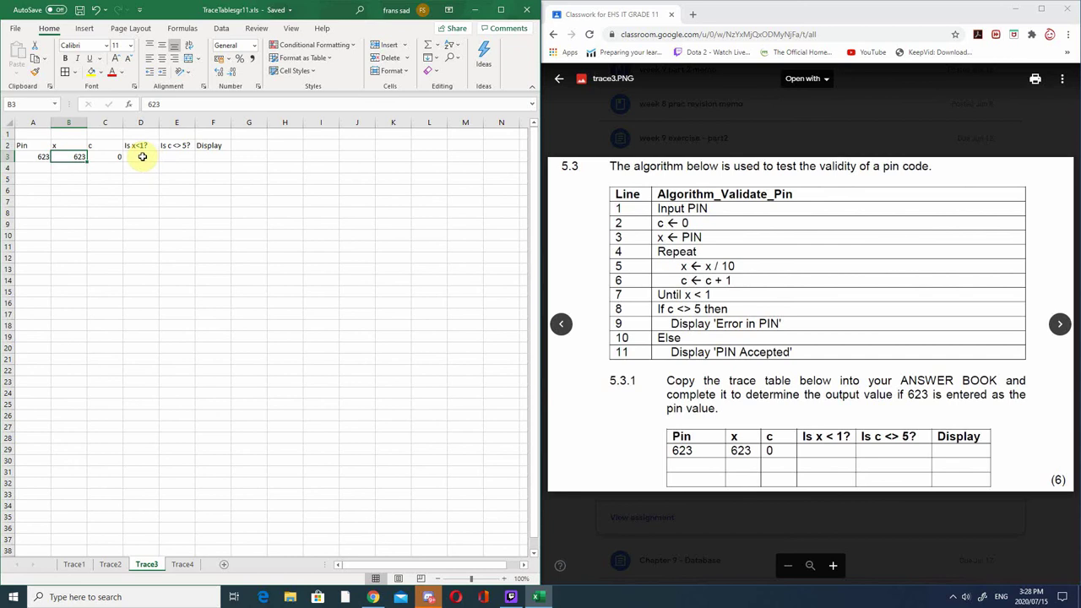
{"action": "left_click", "coordinate": [67, 167]}
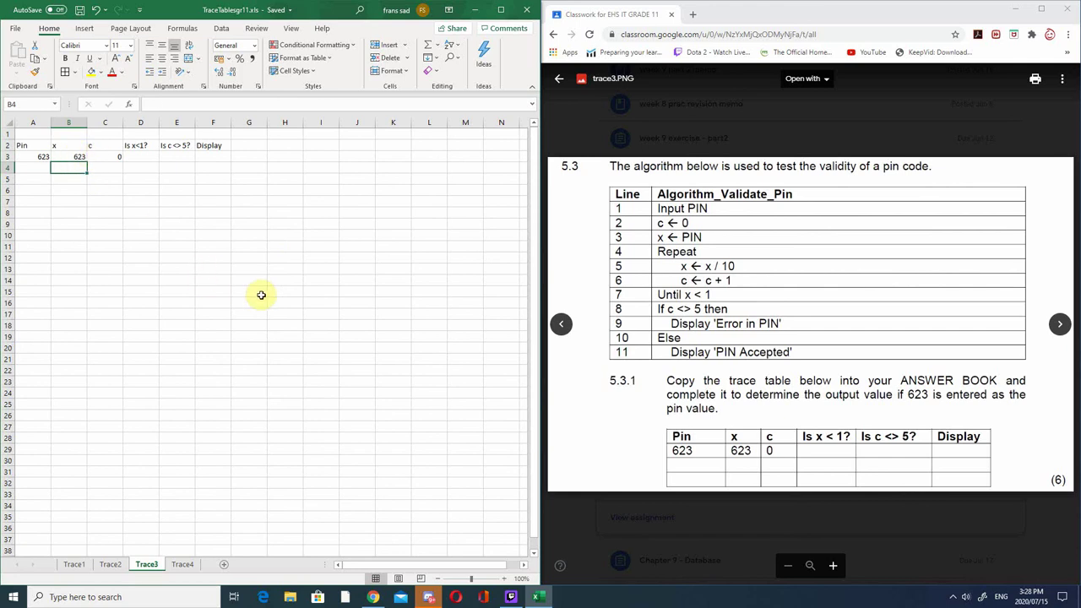
{"action": "type", "text": "62,3"}
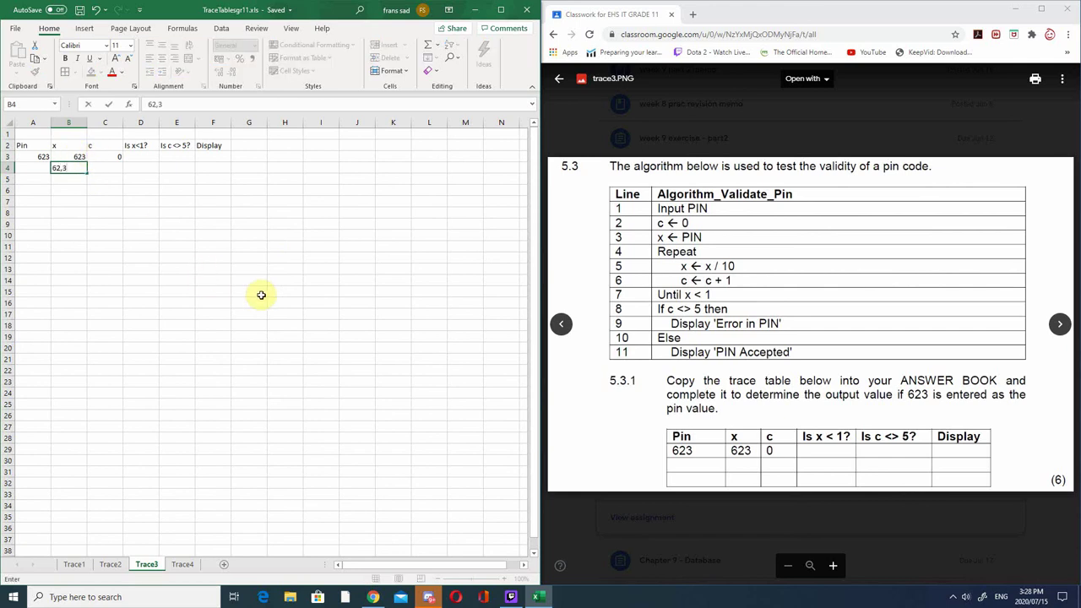
{"action": "key", "text": "Tab"}
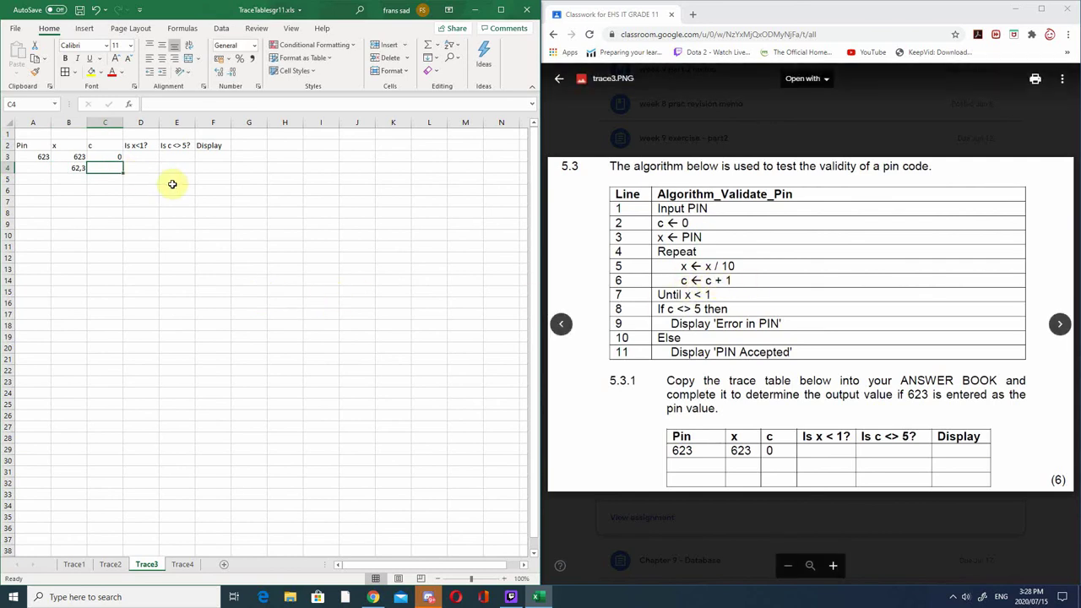
{"action": "type", "text": "1"}
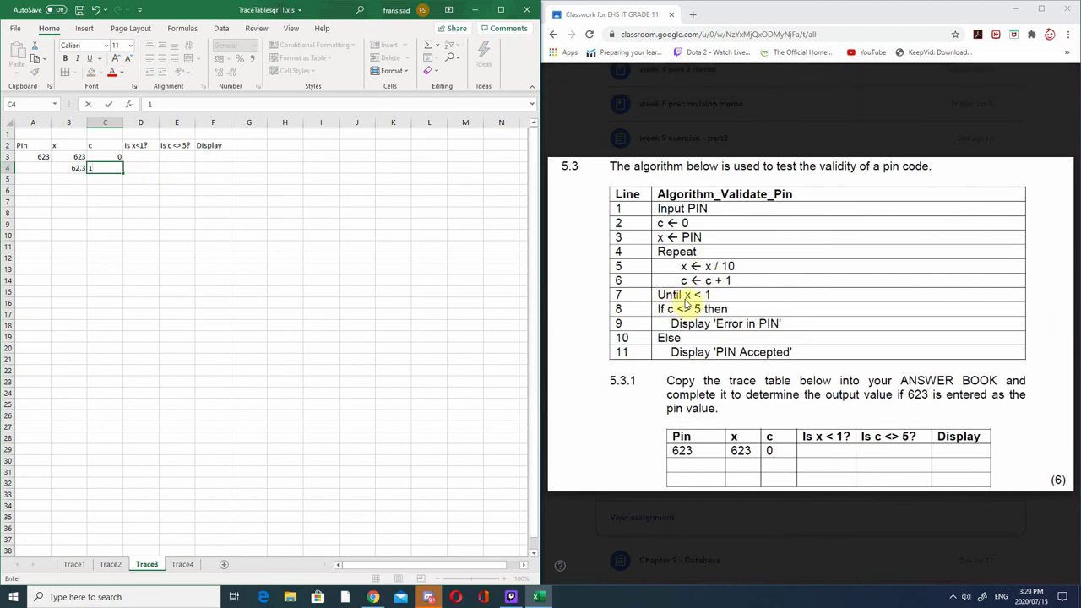
{"action": "left_click", "coordinate": [148, 175]}
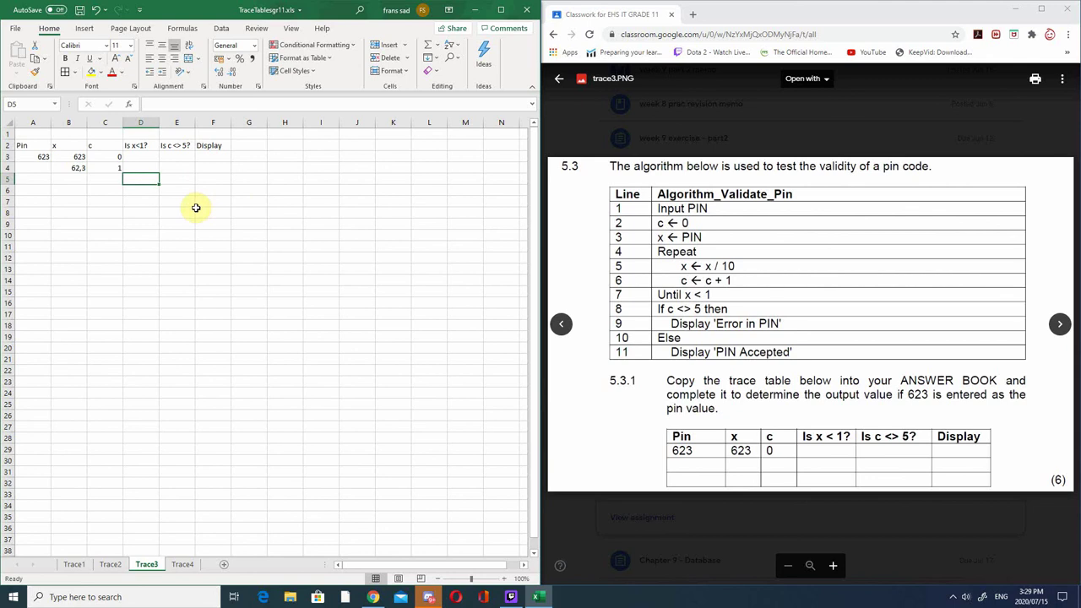
{"action": "key", "text": "Up"}
{"action": "type", "text": "no"}
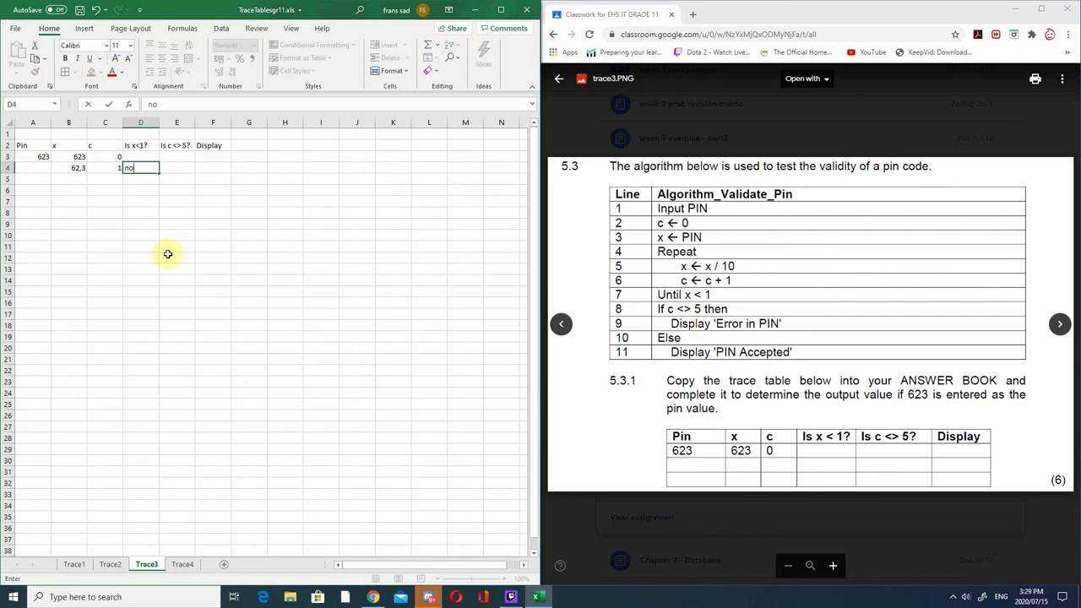
- Fill row 5 of the trace table with 6,23 for x in B5, 2 for c in C5 and no for Is x<1? in D5
{"action": "left_click", "coordinate": [76, 179]}
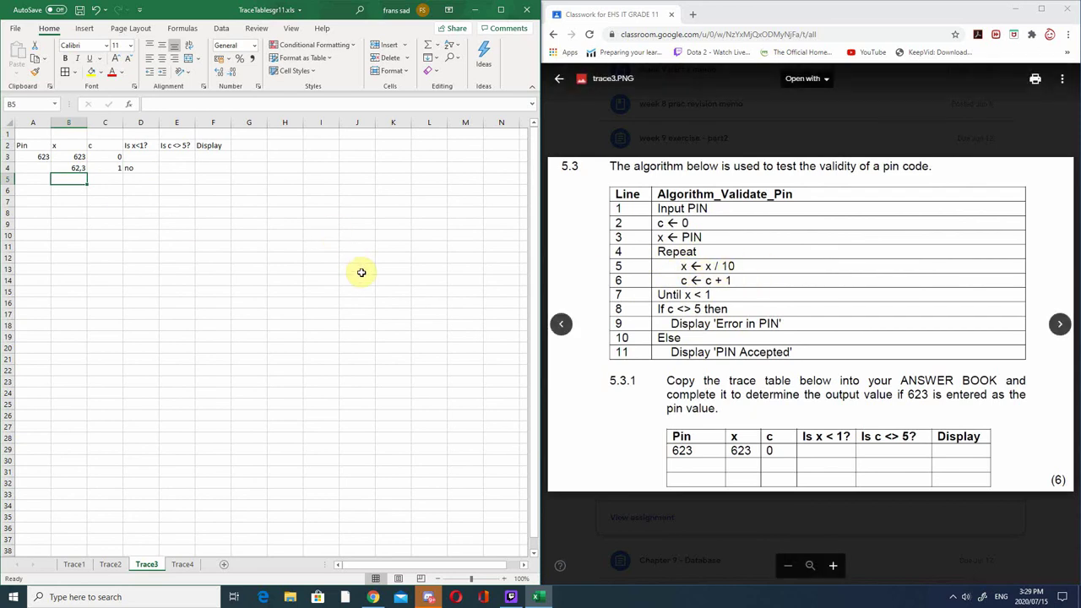
{"action": "type", "text": "6"}
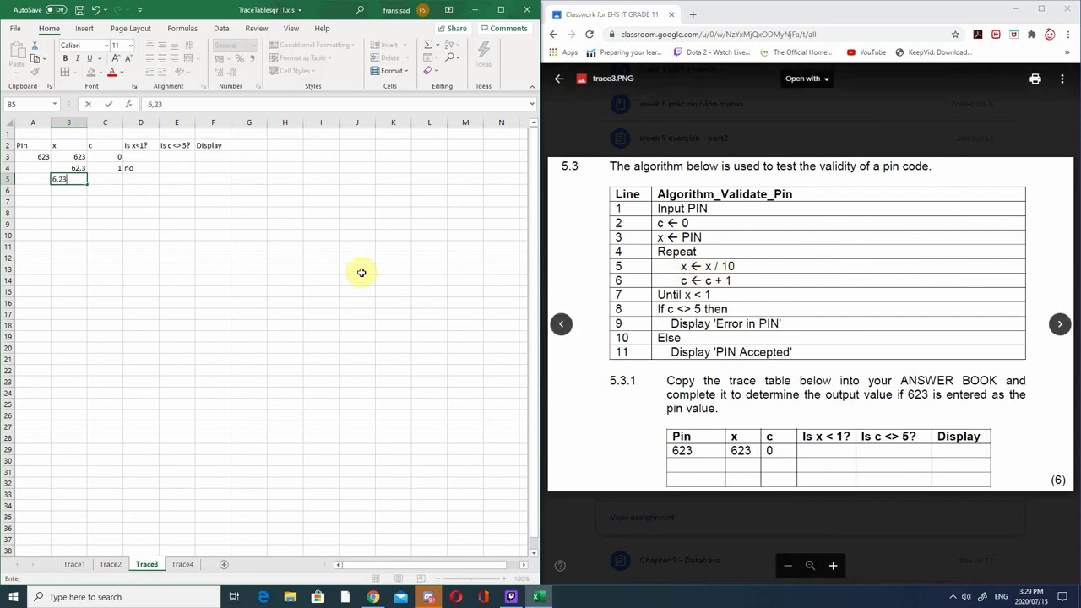
{"action": "type", "text": ",23"}
{"action": "left_click", "coordinate": [108, 179]}
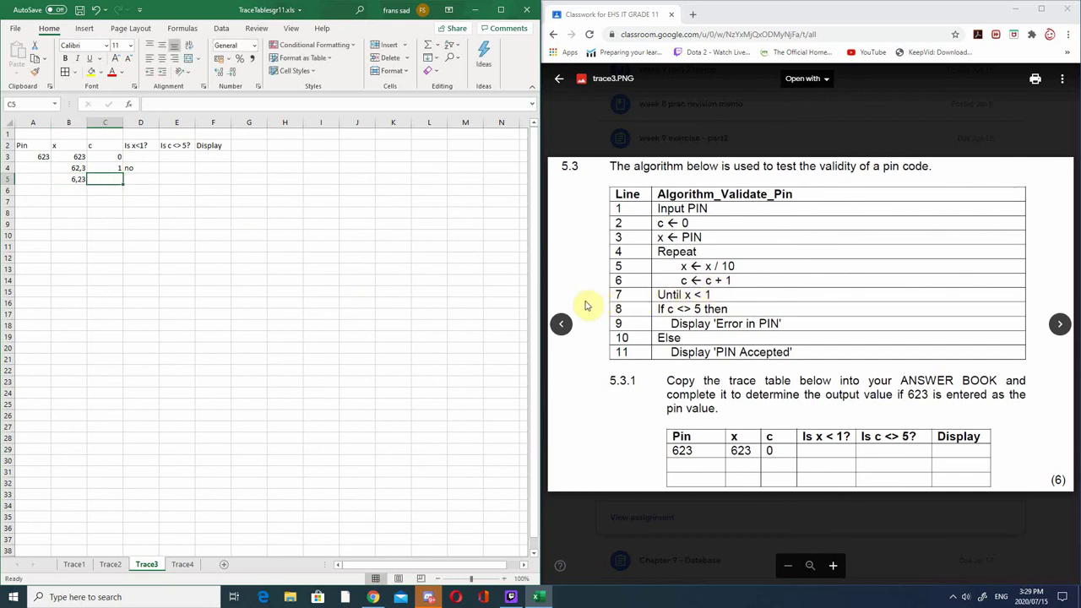
{"action": "type", "text": "2"}
{"action": "left_click", "coordinate": [143, 181]}
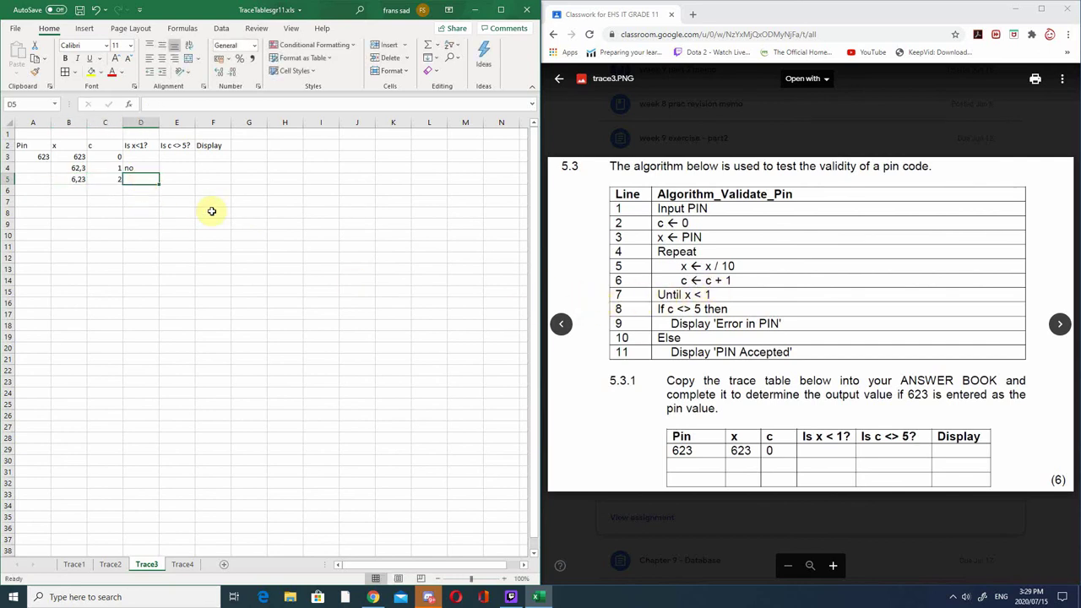
{"action": "type", "text": "no"}
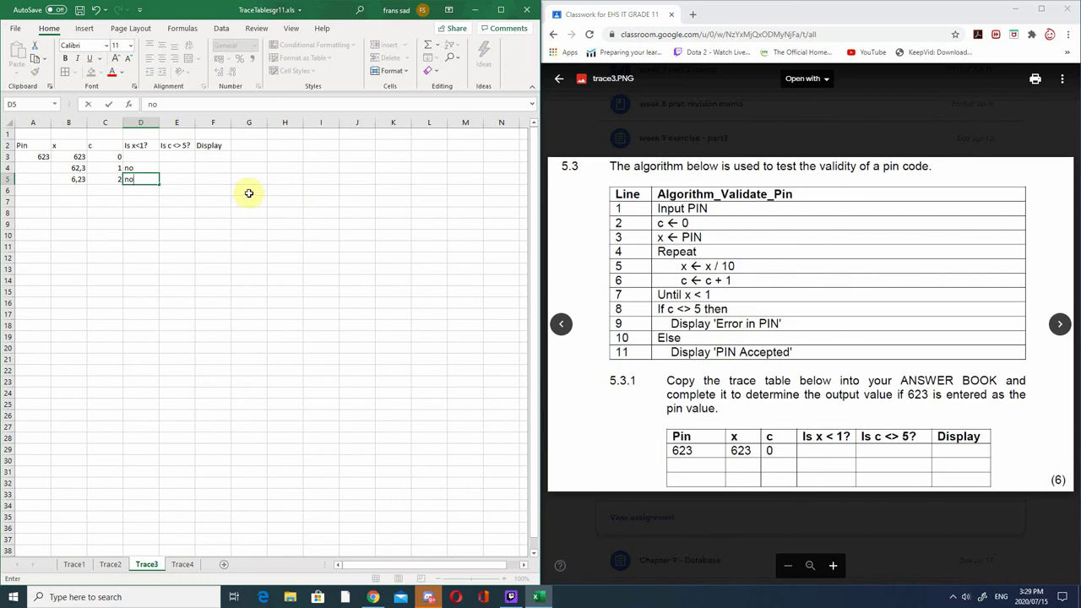
- Fill row 6 with 0,623 for x in B6, 3 for c in C6 and yes for Is x<1? in D6
{"action": "left_click", "coordinate": [67, 189]}
{"action": "type", "text": "0,623"}
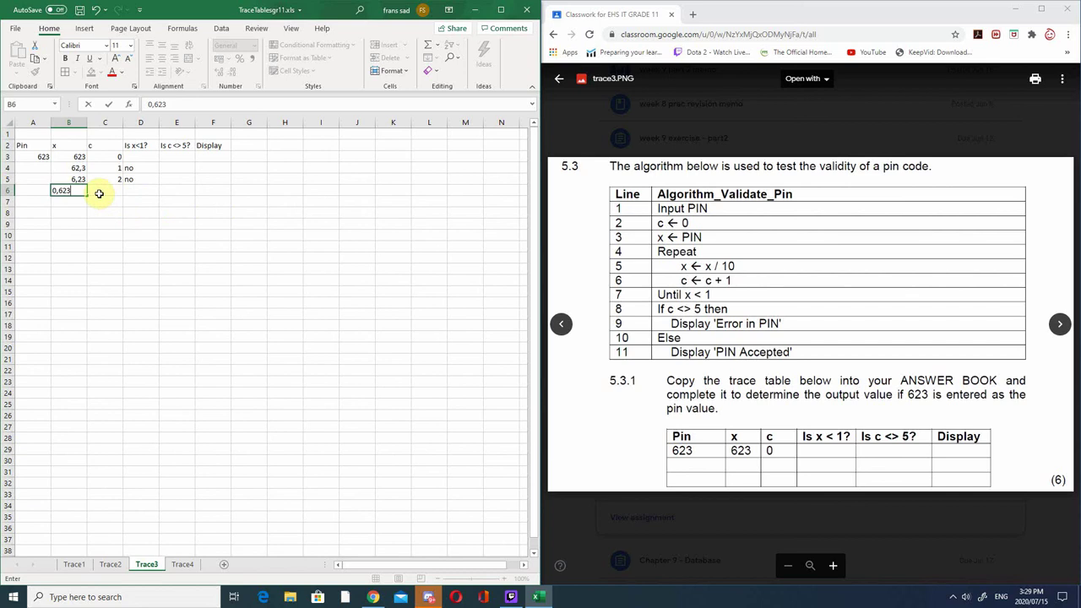
{"action": "left_click", "coordinate": [100, 191]}
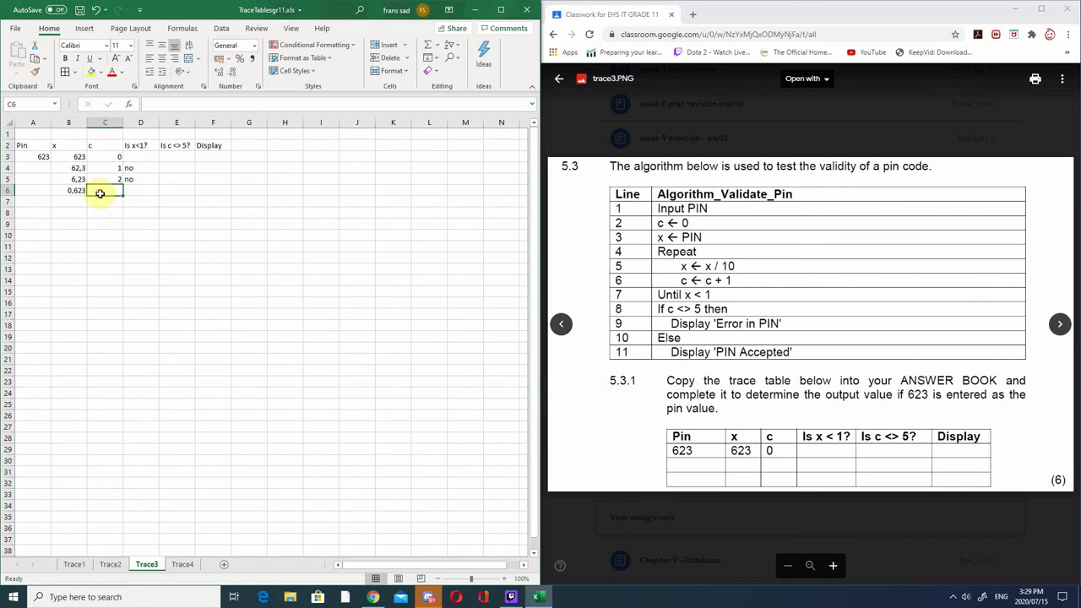
{"action": "type", "text": "3"}
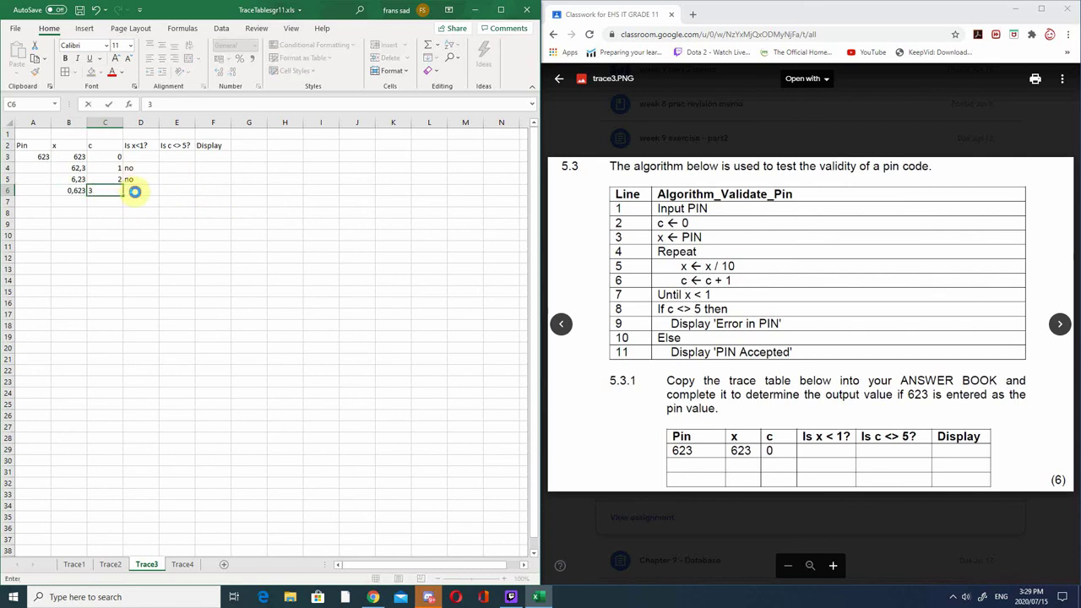
{"action": "left_click", "coordinate": [135, 191]}
{"action": "type", "text": "y"}
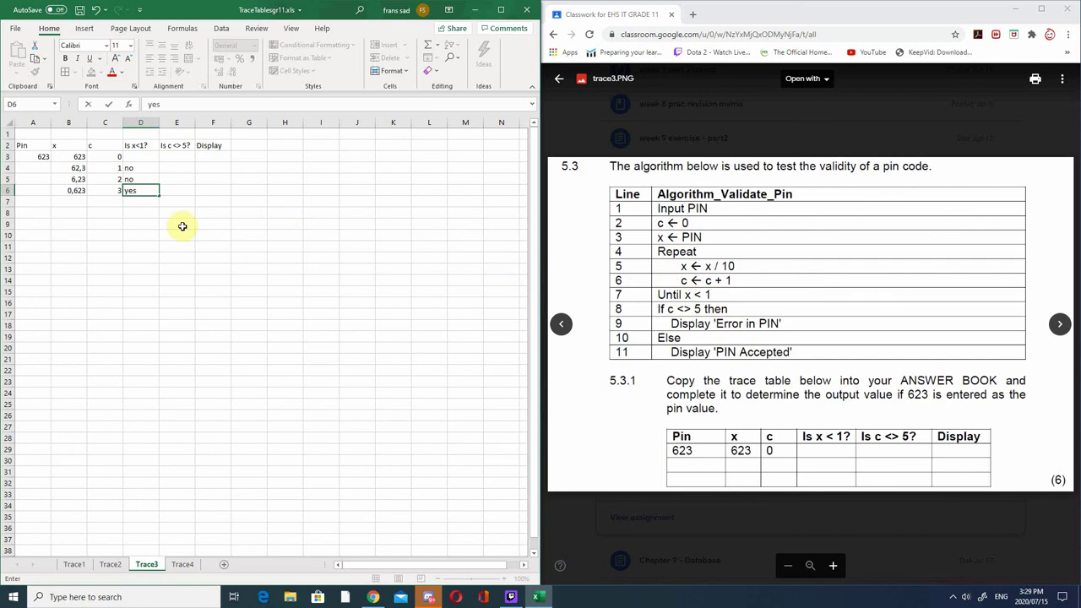
{"action": "type", "text": "es"}
{"action": "key", "text": "Return"}
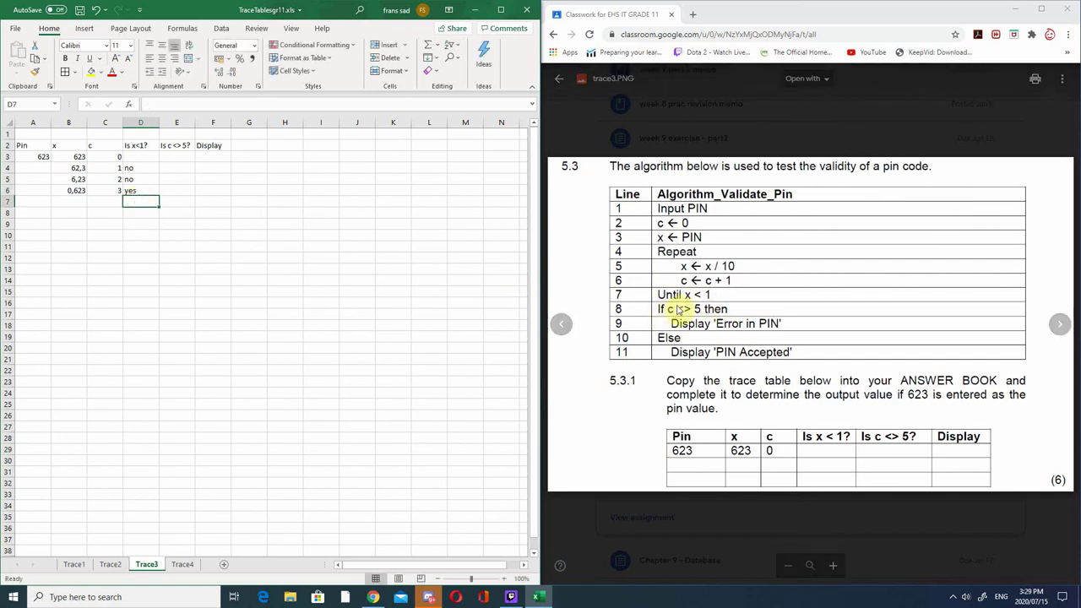
- Enter Error in pin under Display in F6 and fit column F's width to its contents
{"action": "left_click", "coordinate": [173, 193]}
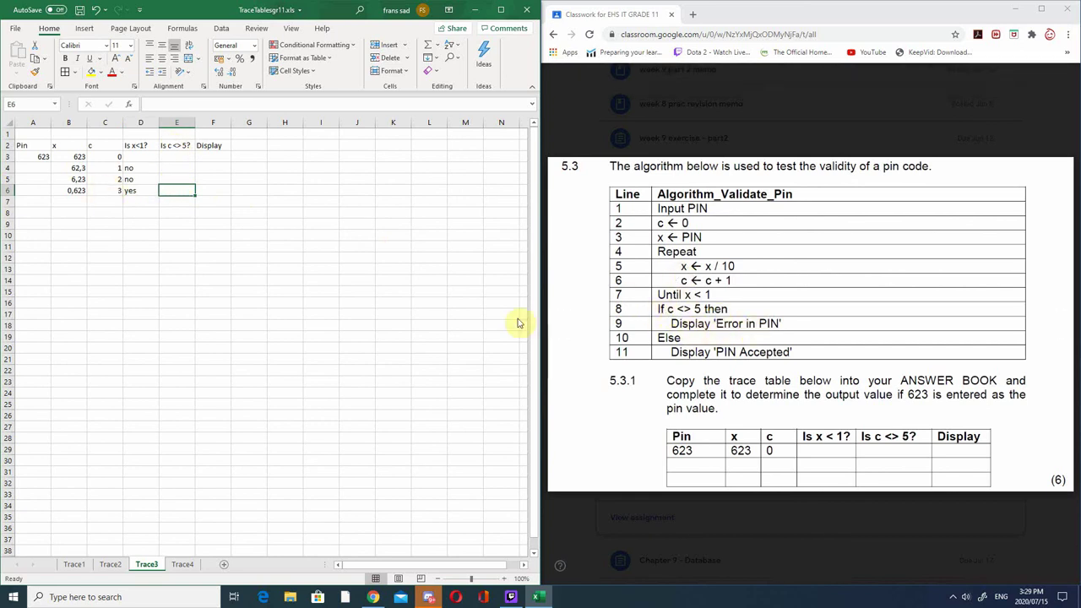
{"action": "left_click", "coordinate": [217, 189]}
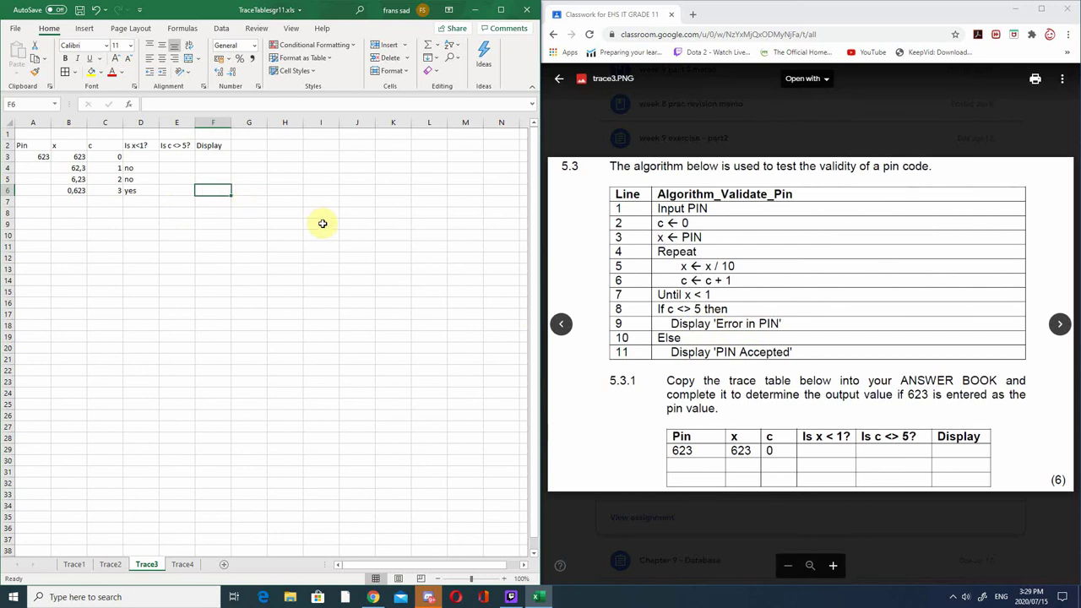
{"action": "type", "text": "E"}
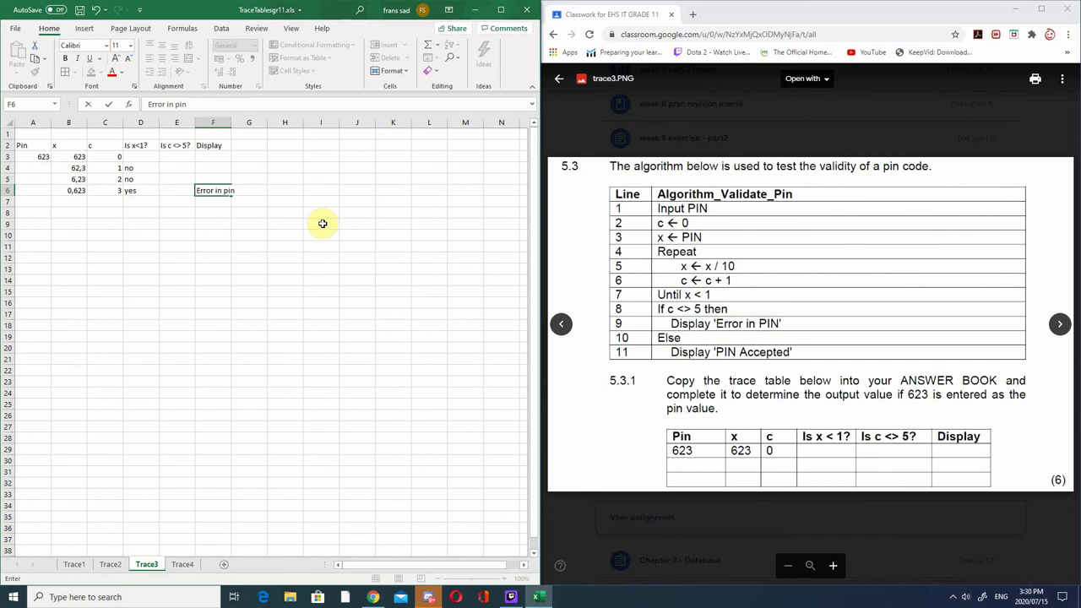
{"action": "type", "text": "rror in pin"}
{"action": "key", "text": "Return"}
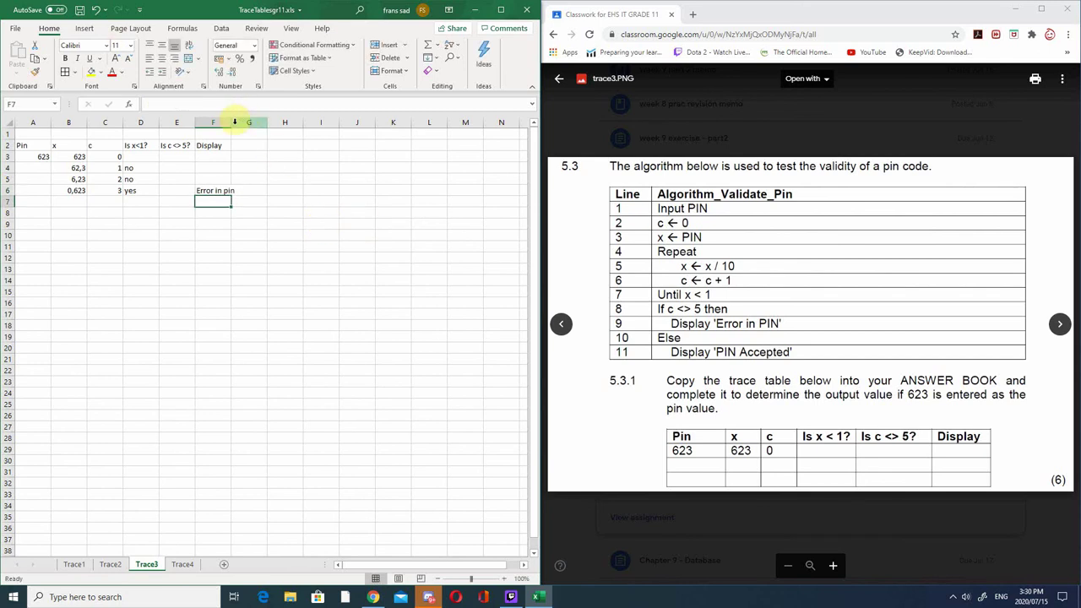
{"action": "double_click", "coordinate": [232, 122]}
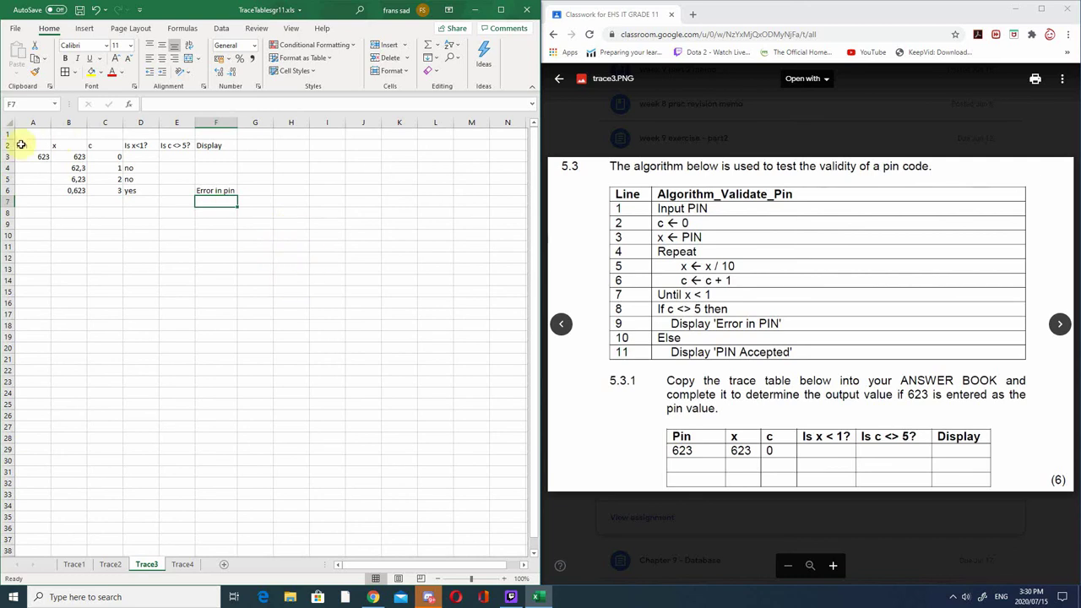
- Apply borders to all cells of the pin trace table in A2:F6
{"action": "left_click_drag", "start_coordinate": [21, 144], "coordinate": [223, 190]}
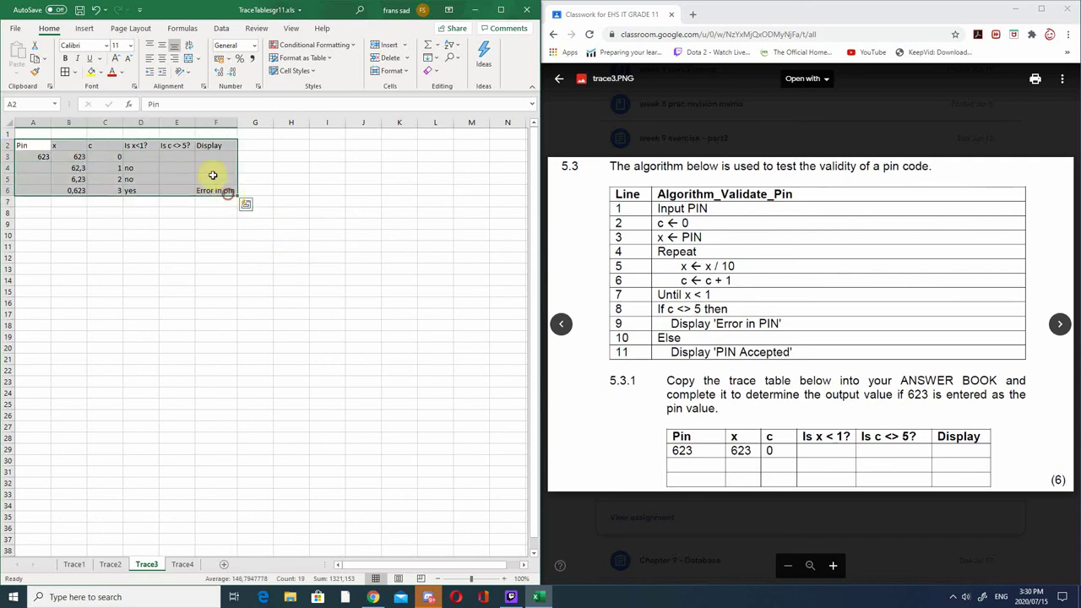
{"action": "left_click", "coordinate": [66, 72]}
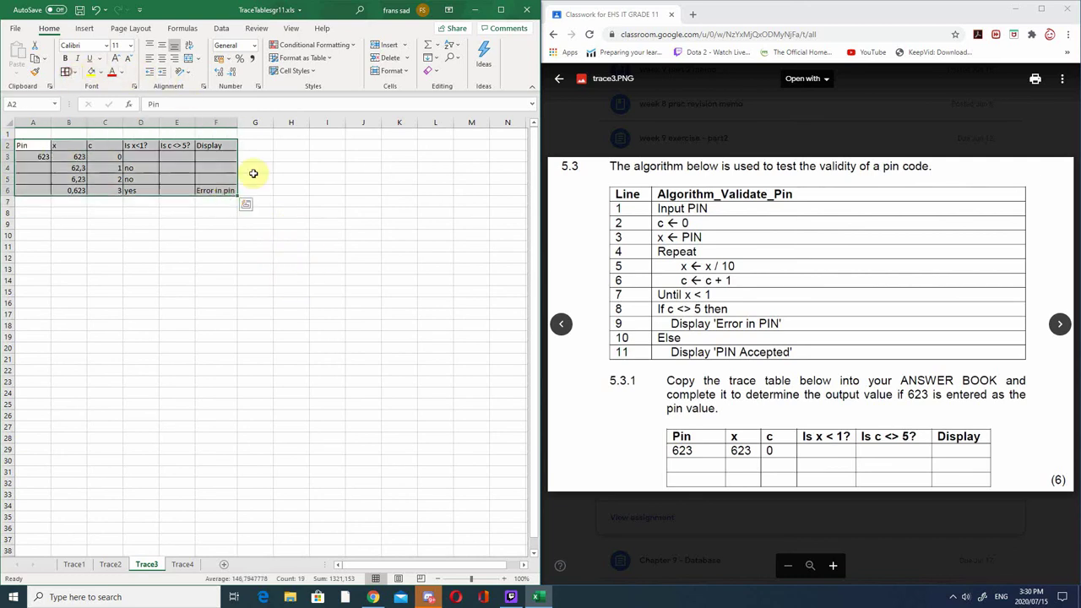
{"action": "left_click", "coordinate": [191, 245]}
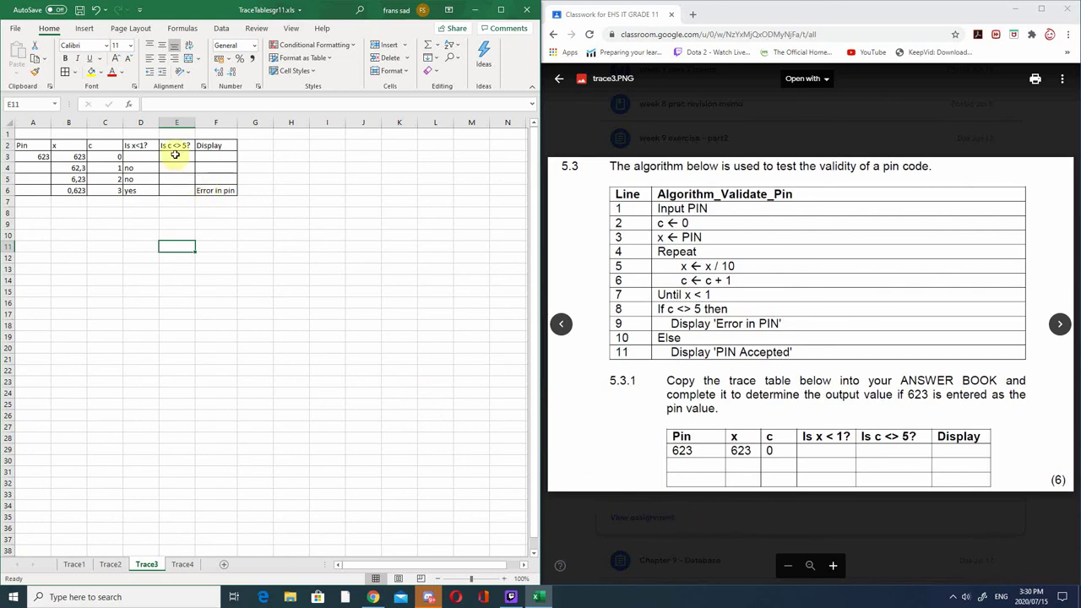
- Enter yes for Is c <> 5? in E6 and save the workbook
{"action": "left_click", "coordinate": [169, 190]}
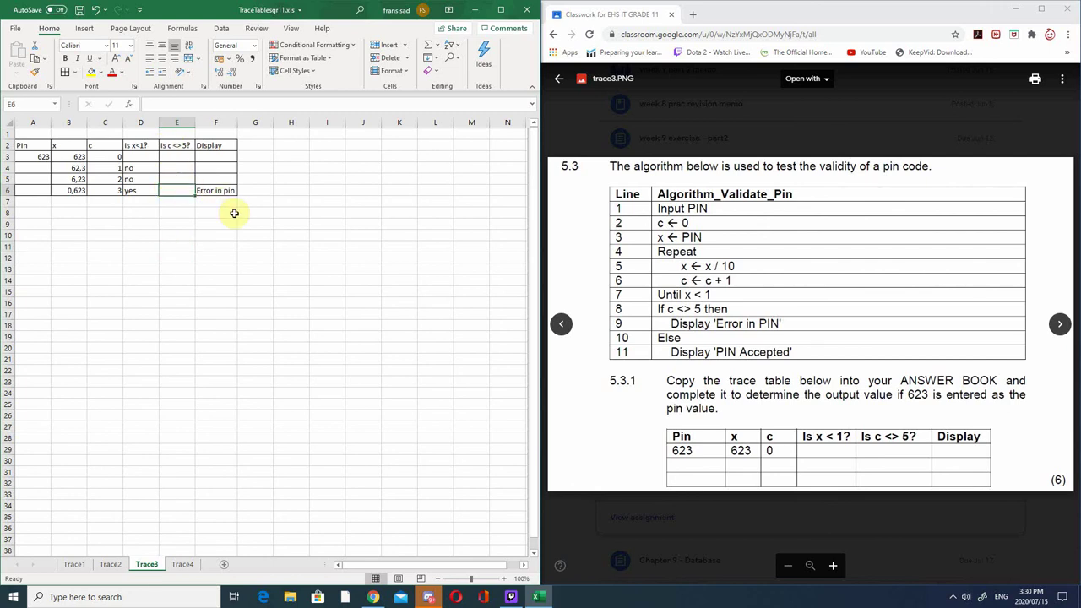
{"action": "type", "text": "yes"}
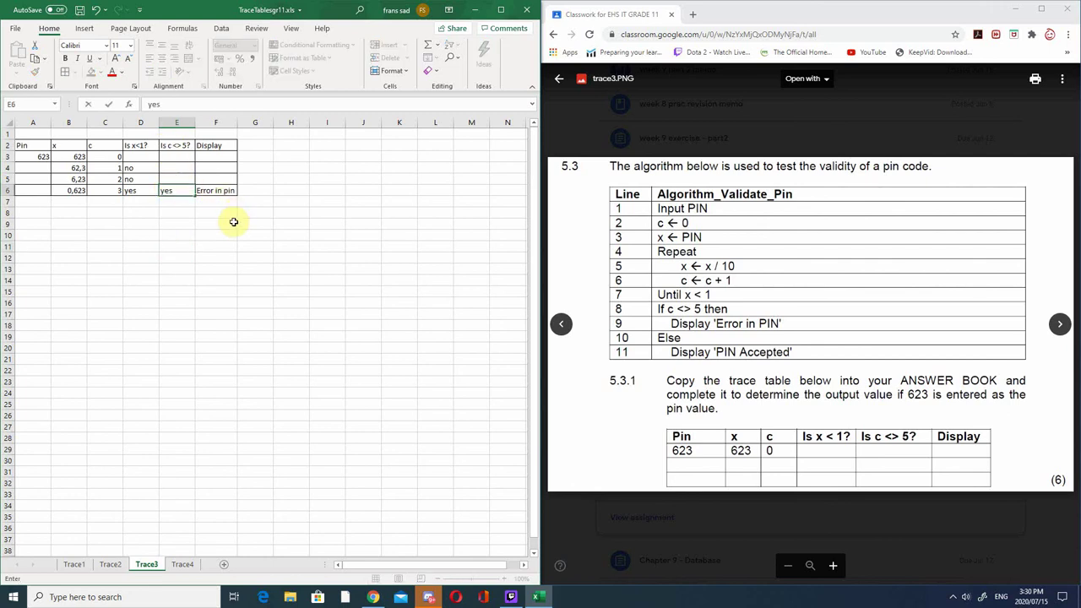
{"action": "left_click", "coordinate": [230, 235]}
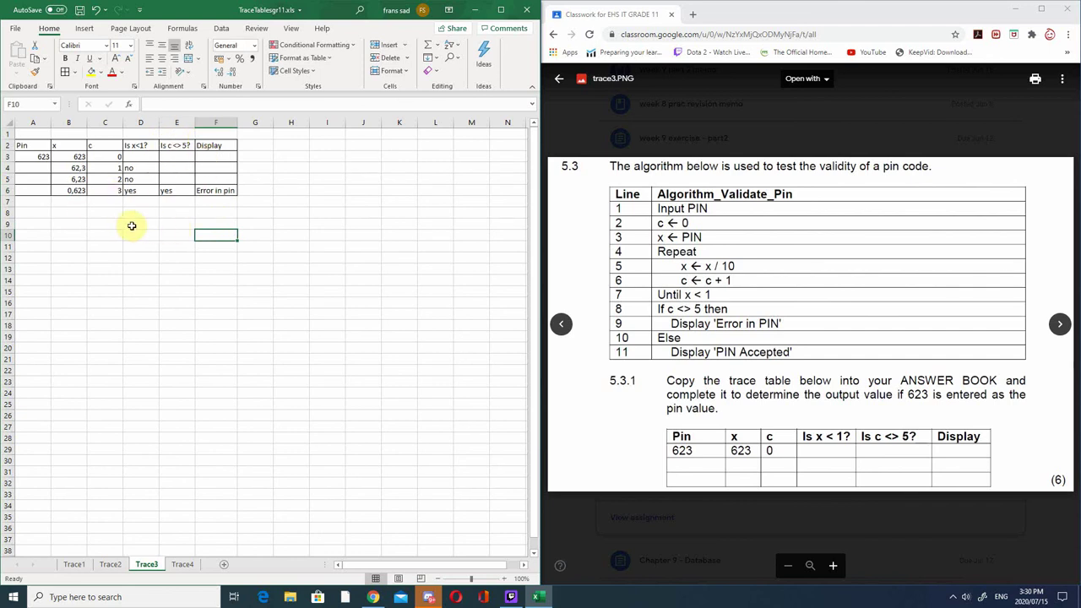
{"action": "left_click", "coordinate": [170, 233]}
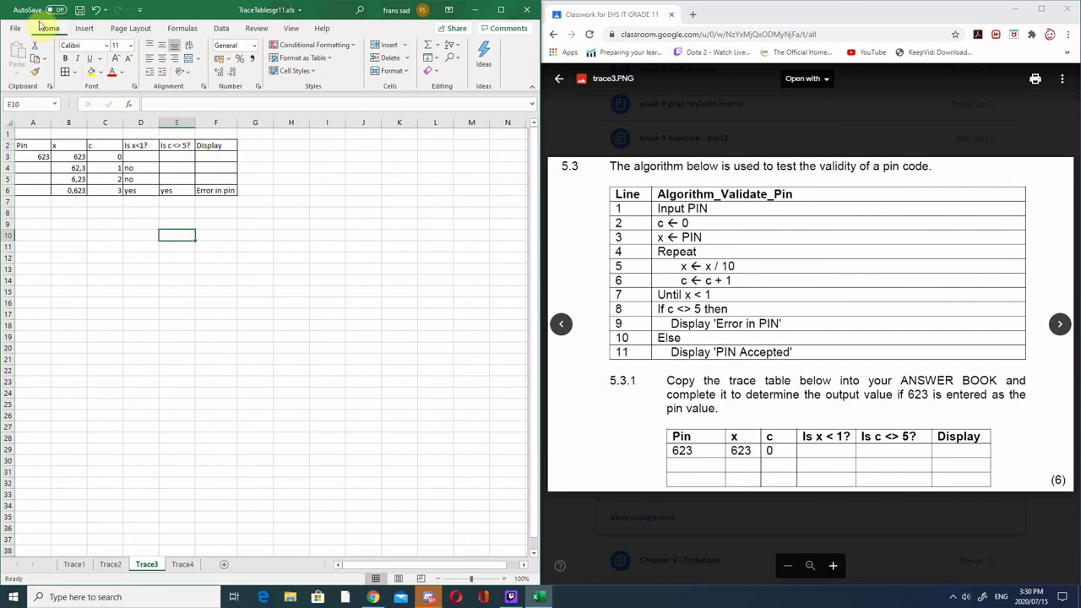
{"action": "left_click", "coordinate": [80, 10]}
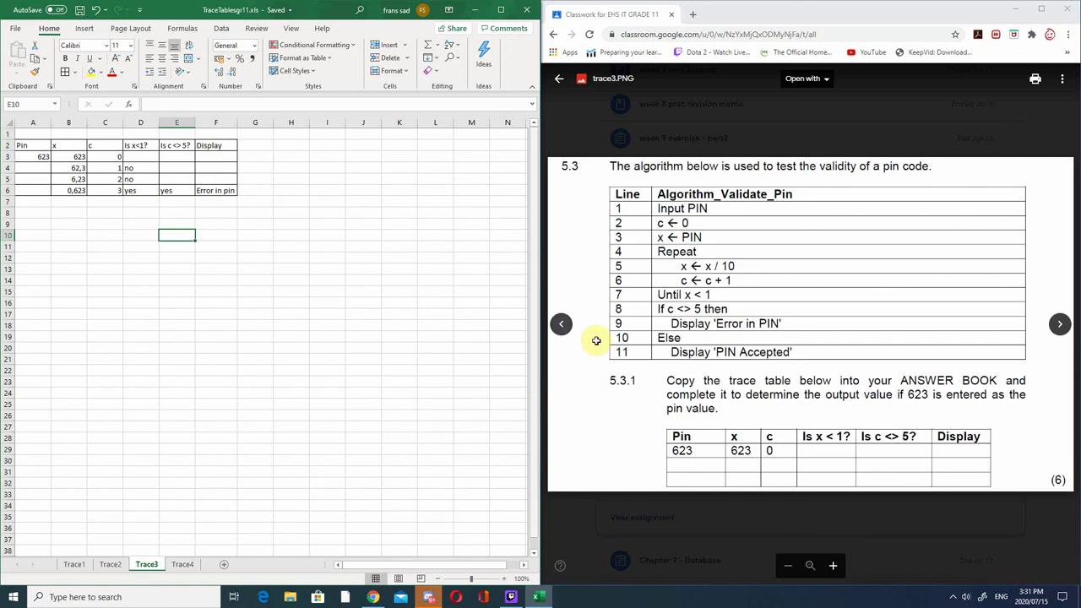
{"action": "left_click", "coordinate": [258, 302]}
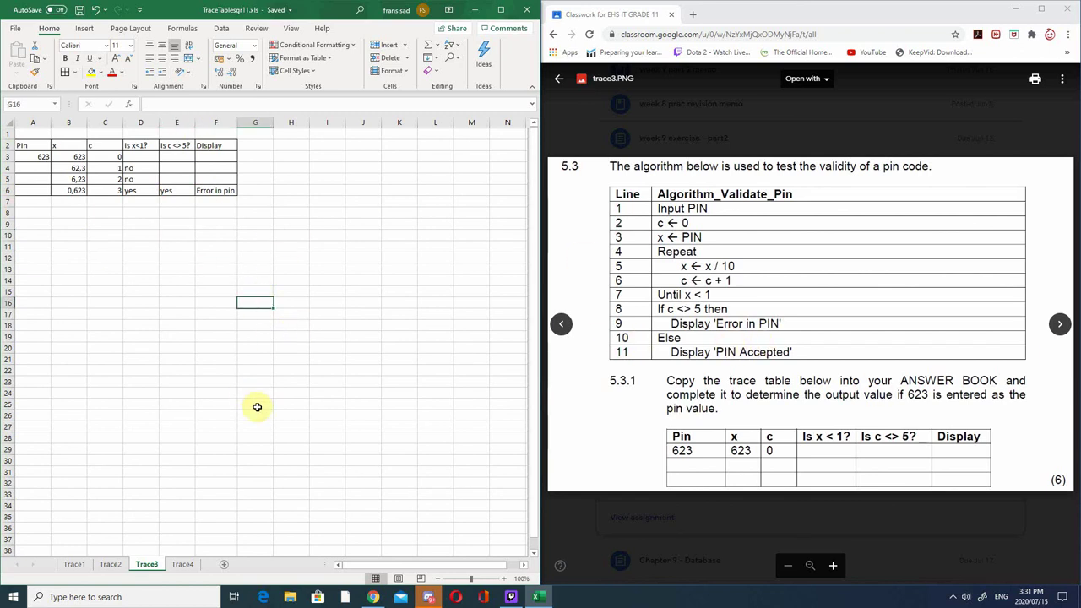
{"action": "left_click_drag", "start_coordinate": [228, 290], "coordinate": [215, 281]}
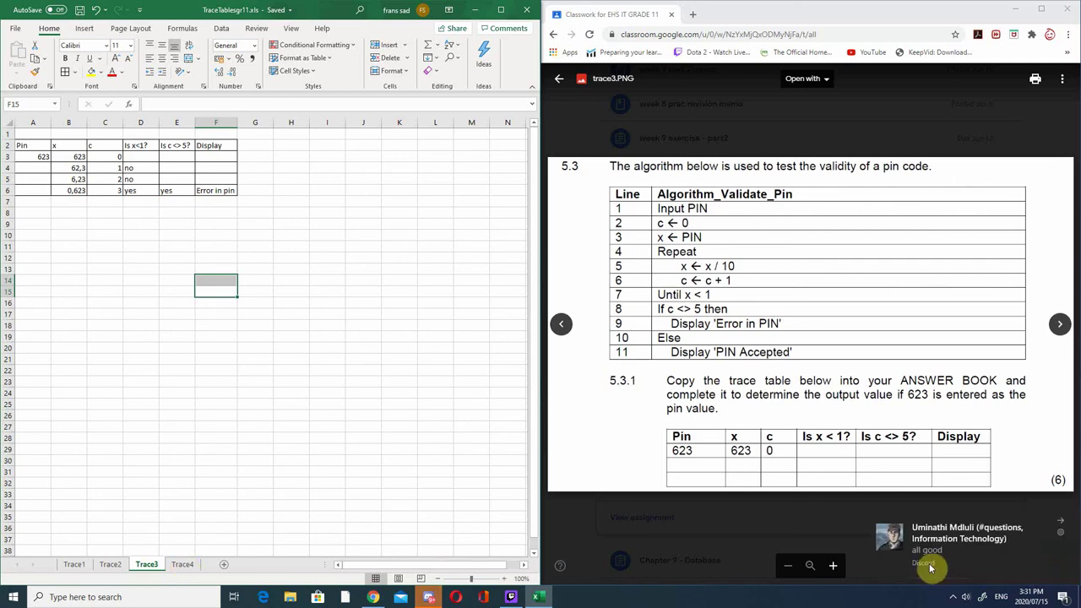
- Open the Trace4 sheet of the workbook and show the next classroom file, trace4.PNG
{"action": "left_click", "coordinate": [183, 564]}
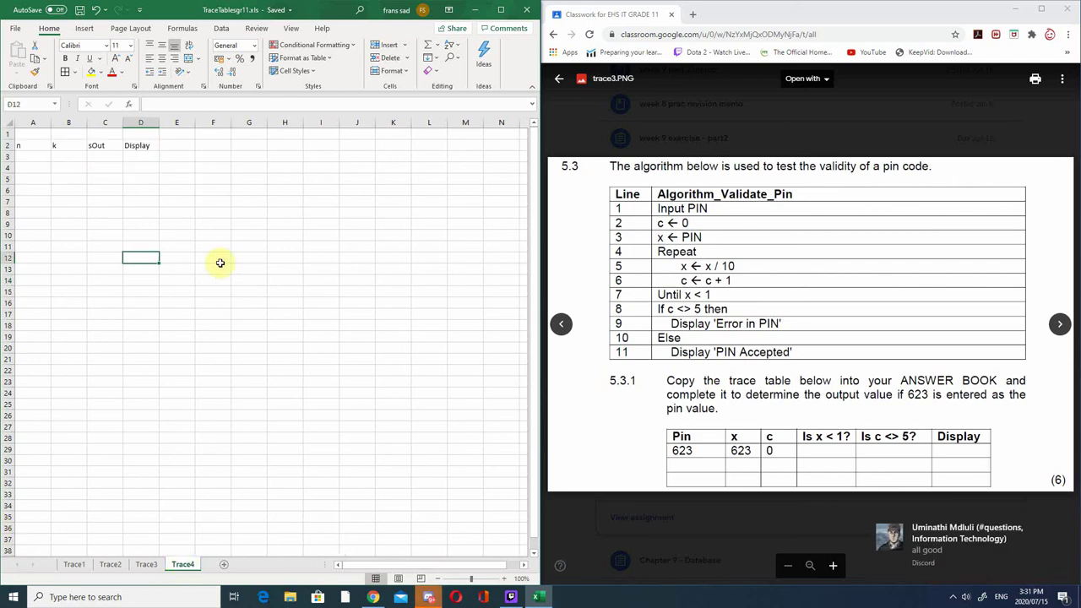
{"action": "left_click", "coordinate": [1061, 326]}
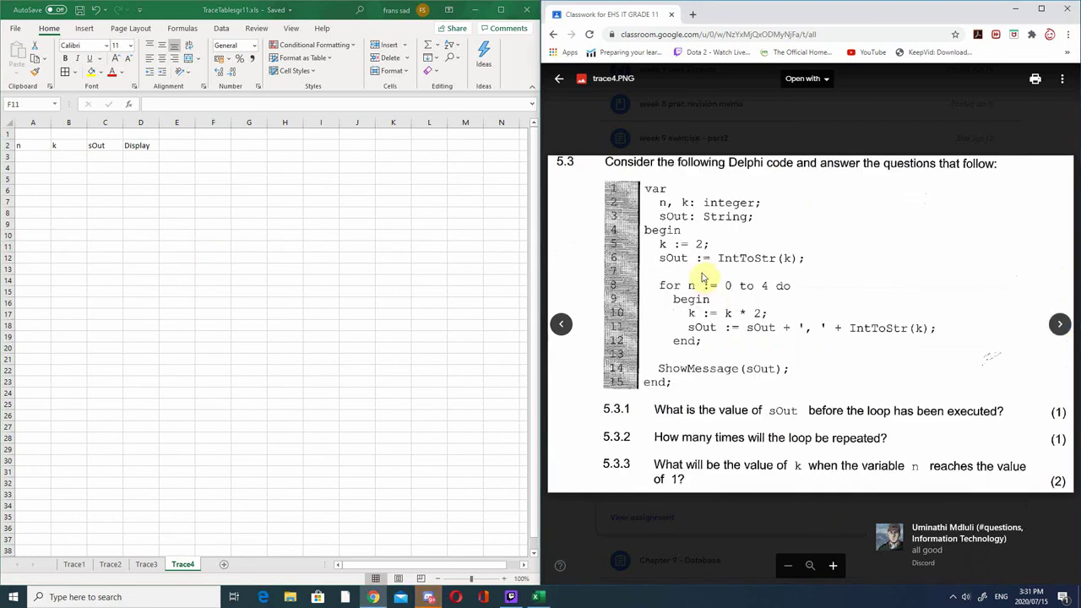
- Look through the other classroom trace files, including trace2.pdf, trace3.PNG and trace1.PNG, and return to trace4.PNG
{"action": "left_click", "coordinate": [560, 324]}
{"action": "left_click", "coordinate": [561, 324]}
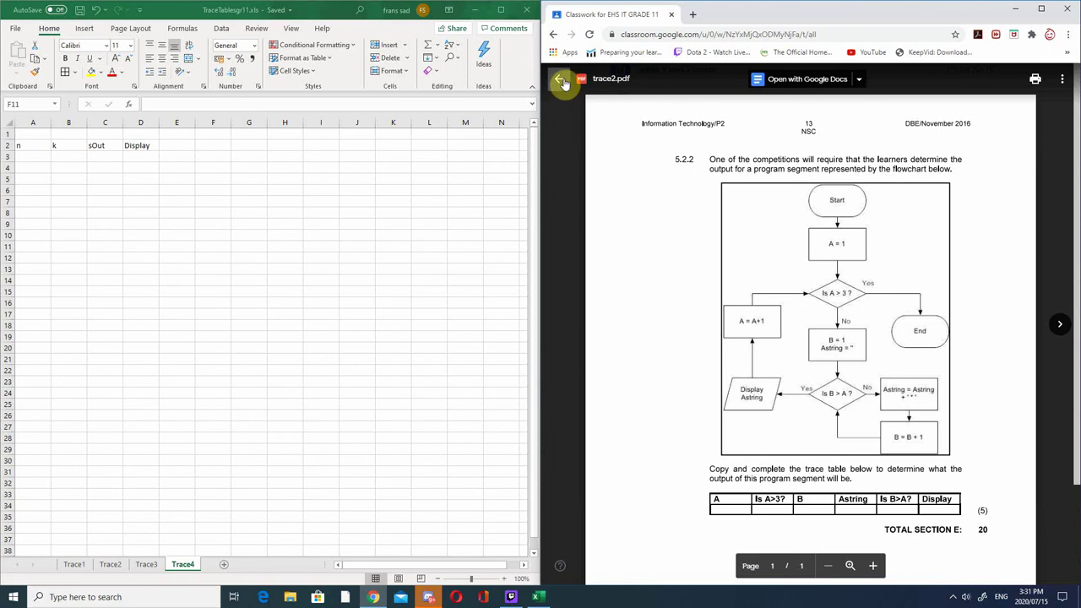
{"action": "left_click", "coordinate": [1058, 326]}
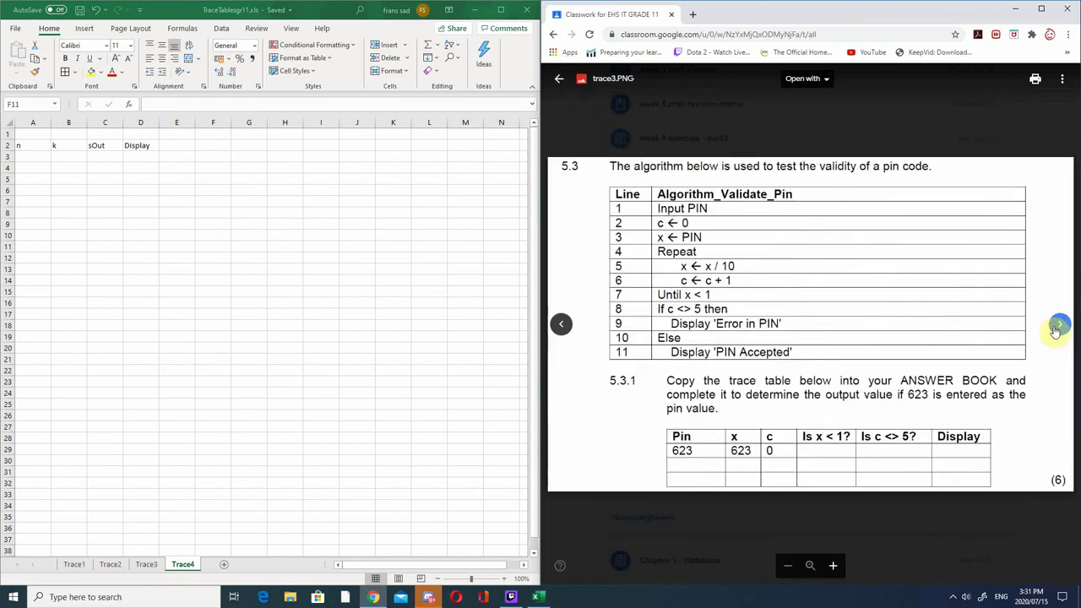
{"action": "left_click", "coordinate": [1058, 326]}
{"action": "left_click", "coordinate": [1058, 326]}
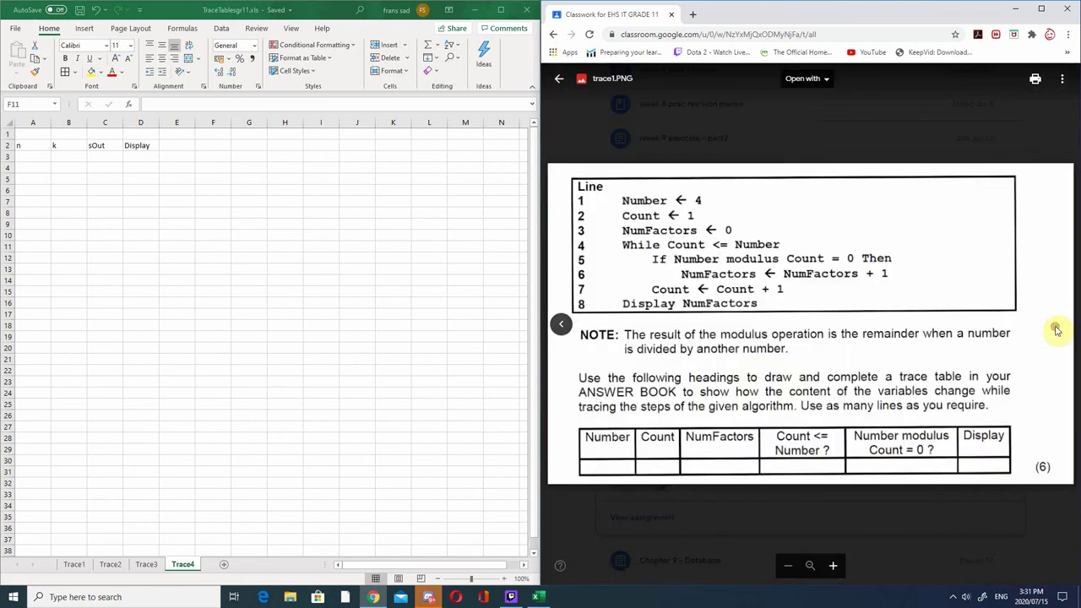
{"action": "left_click", "coordinate": [560, 325]}
{"action": "left_click", "coordinate": [562, 325]}
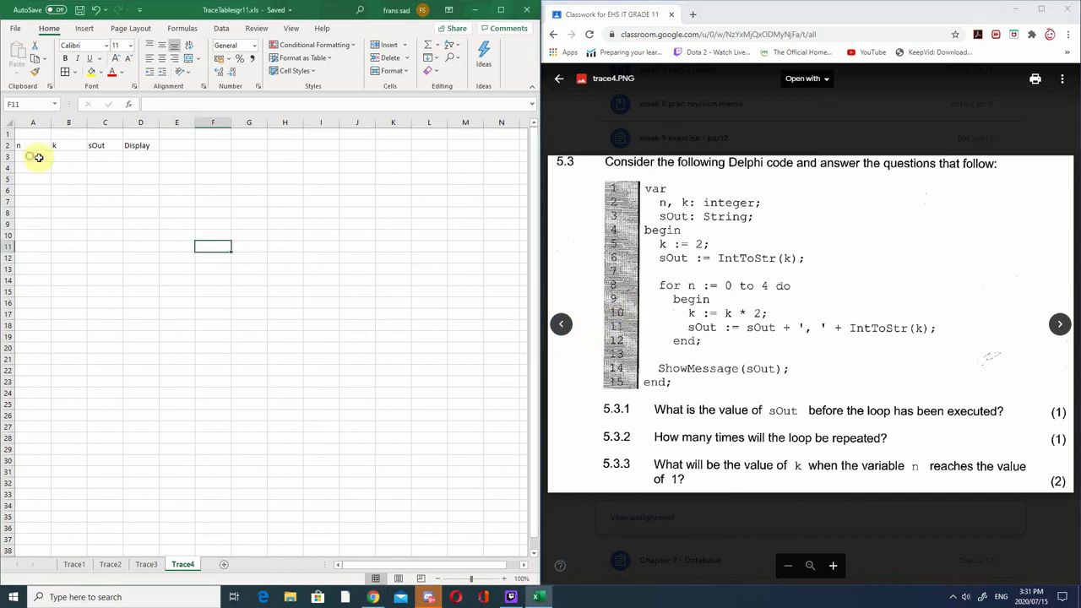
- Review the Delphi code and questions 5.3.1 to 5.3.3, and select A3 below the n heading
{"action": "left_click", "coordinate": [141, 236]}
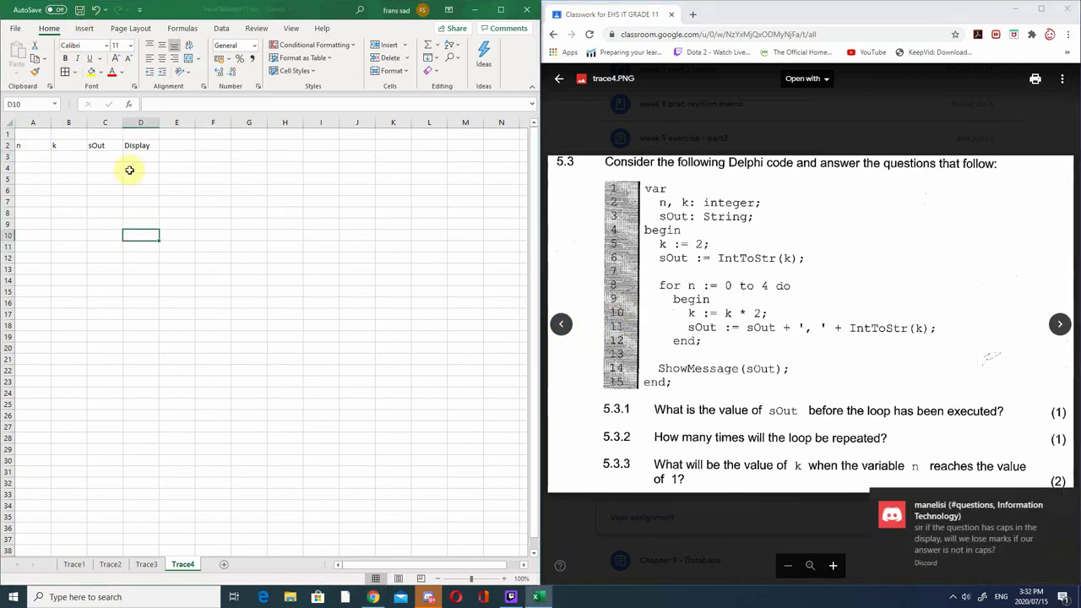
{"action": "mouse_move", "coordinate": [996, 557]}
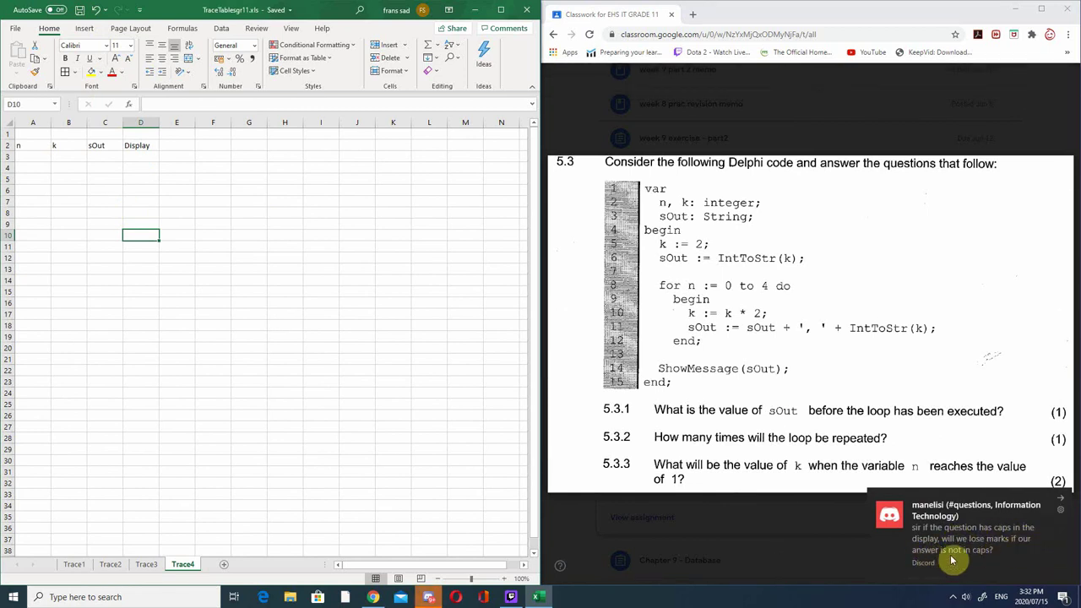
{"action": "mouse_move", "coordinate": [716, 354]}
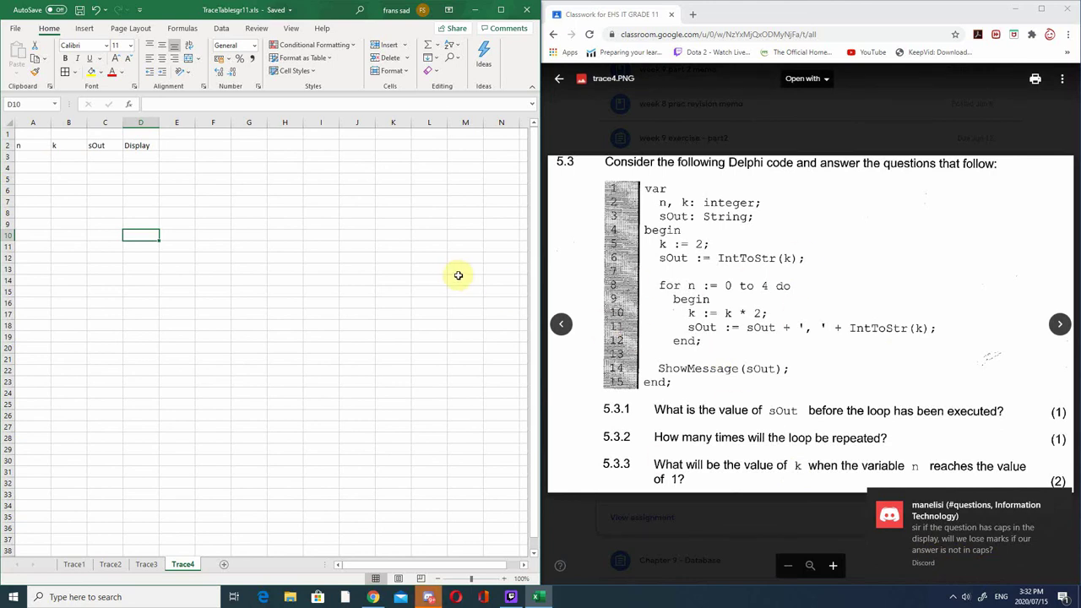
{"action": "mouse_move", "coordinate": [917, 517]}
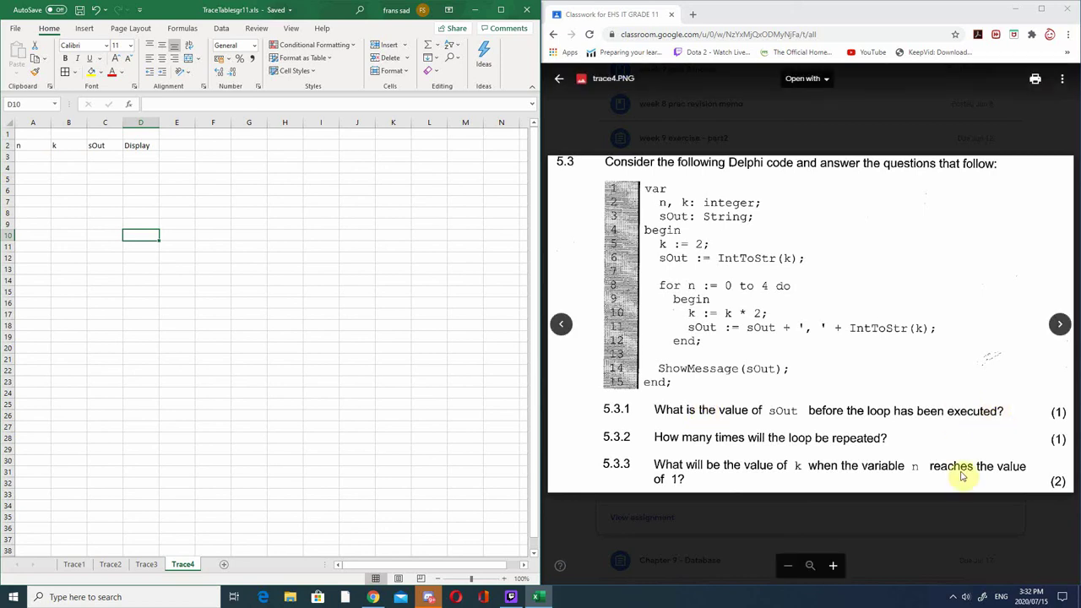
{"action": "left_click", "coordinate": [39, 161]}
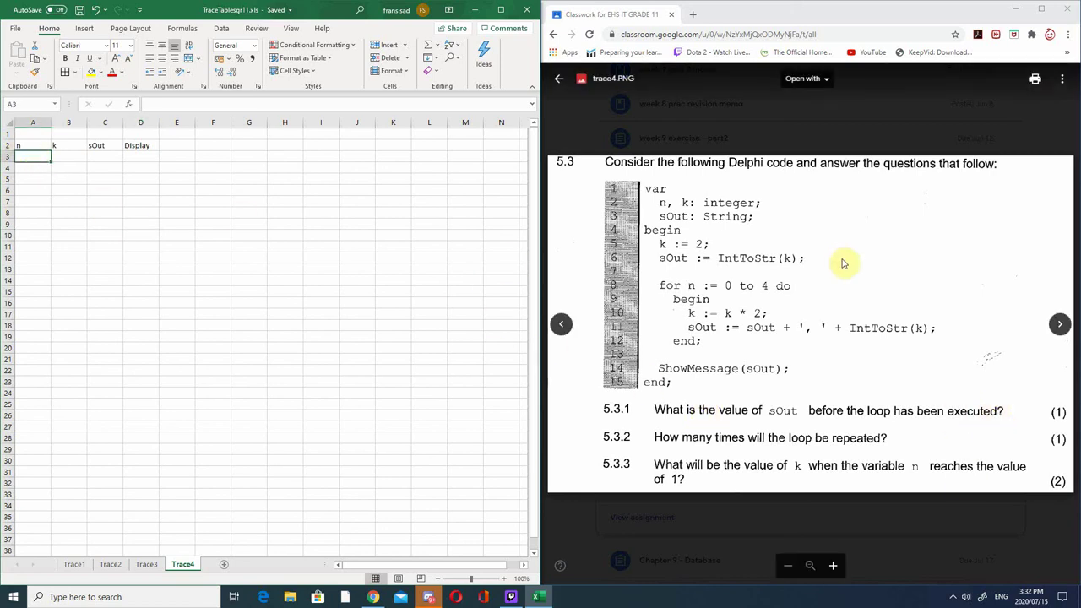